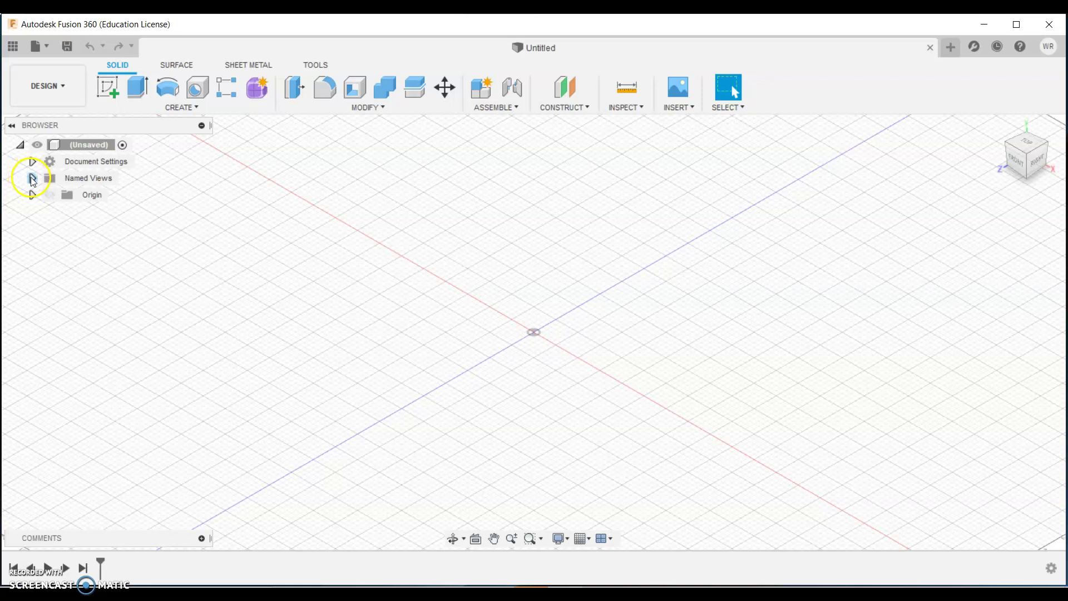
Step: Inspect the document's active unit setting and leave it without changing the unit type
left_click(32, 162)
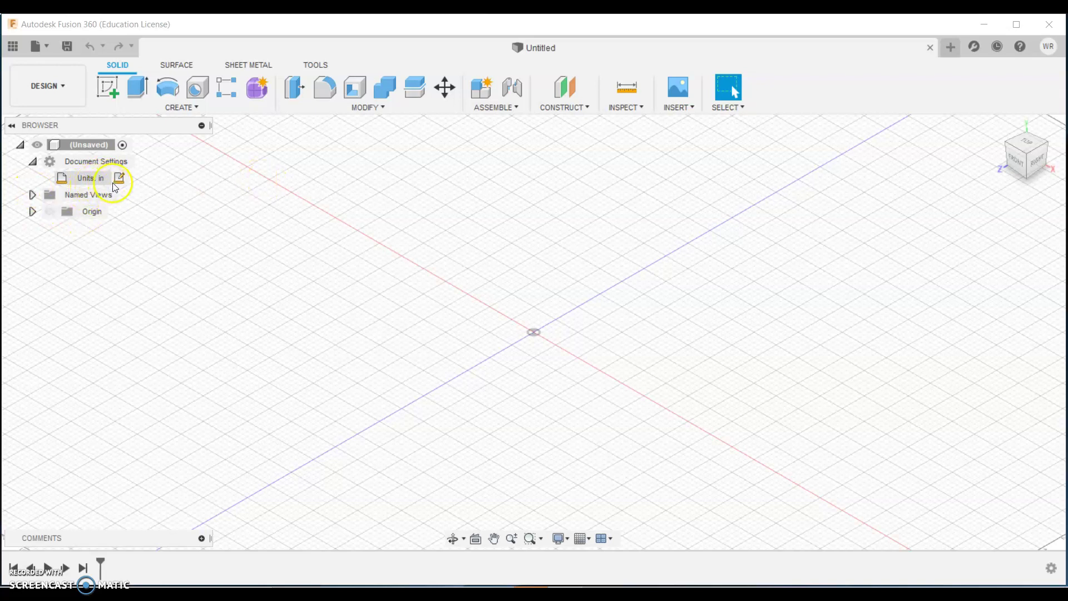
left_click(118, 177)
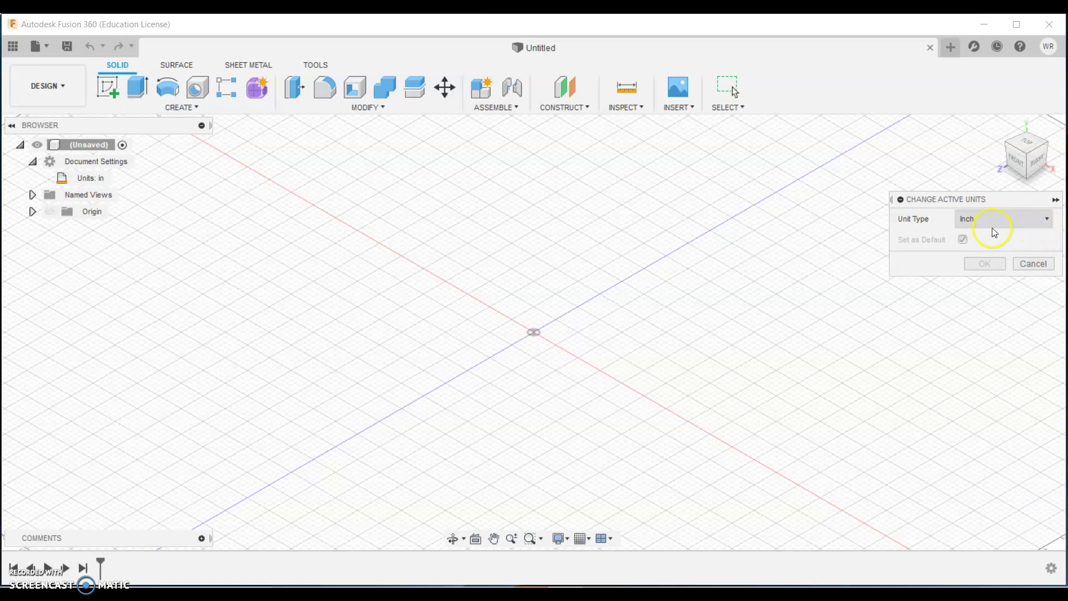
left_click(1026, 263)
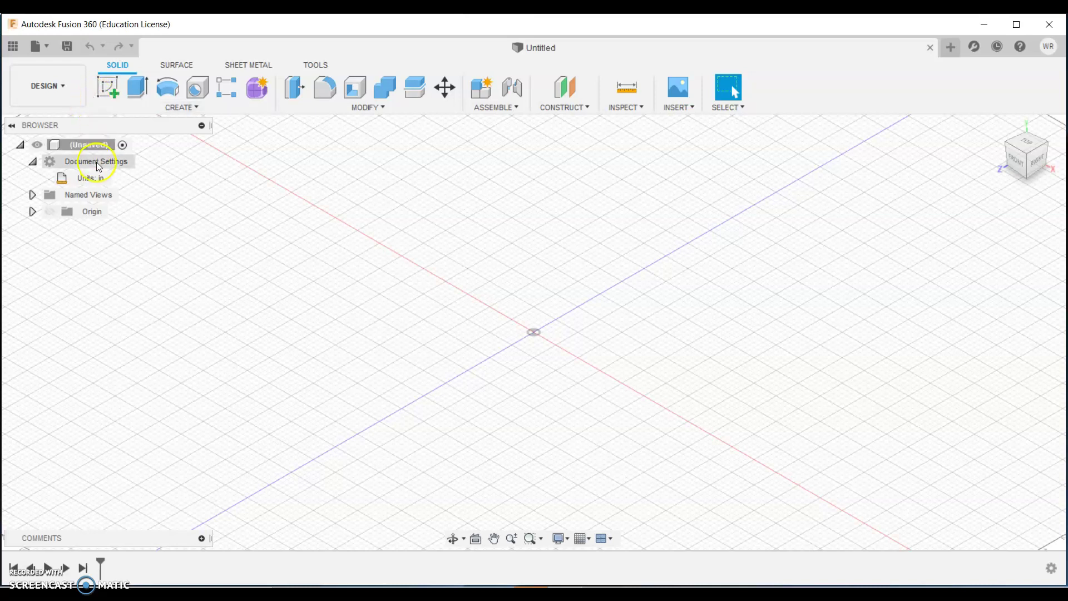
Step: Start a new sketch on the front origin plane
left_click(106, 89)
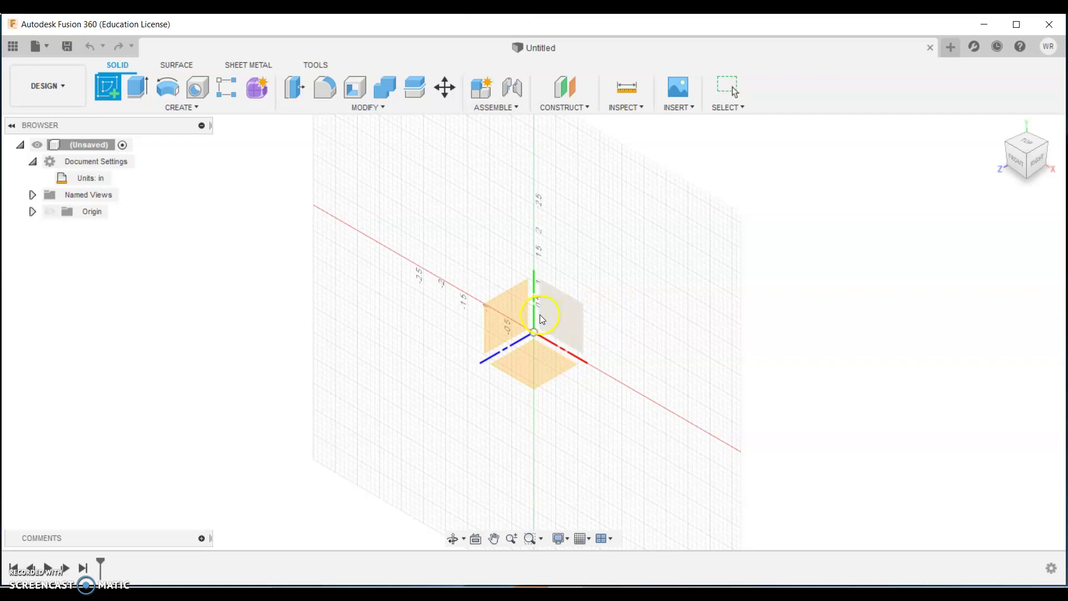
left_click(562, 317)
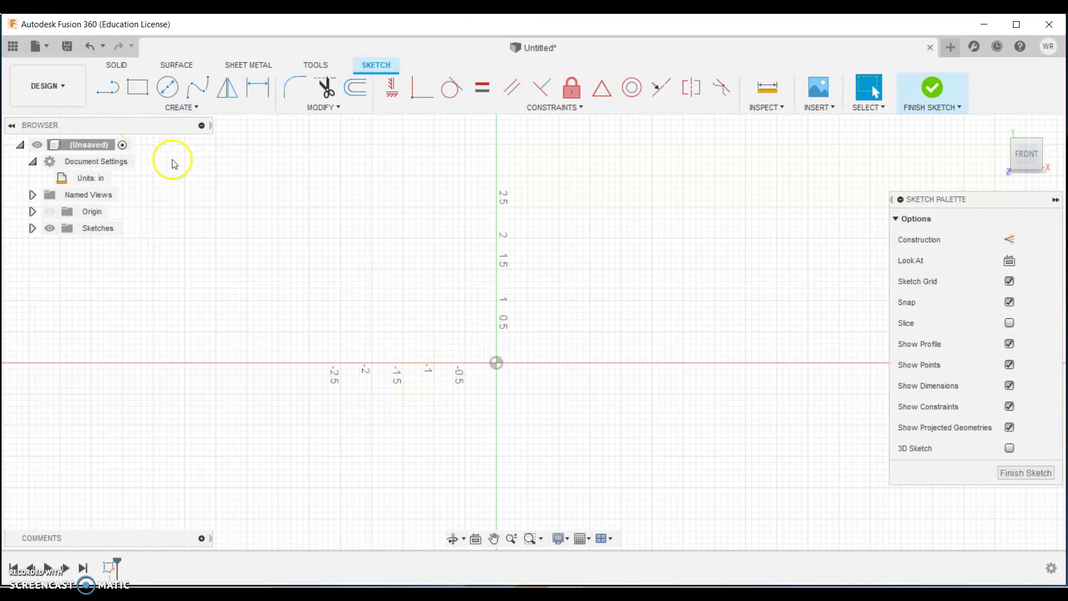
Step: Sketch a closed right triangle with a horizontal base left of the origin using the Line tool, and undo it
left_click(109, 92)
left_click(278, 325)
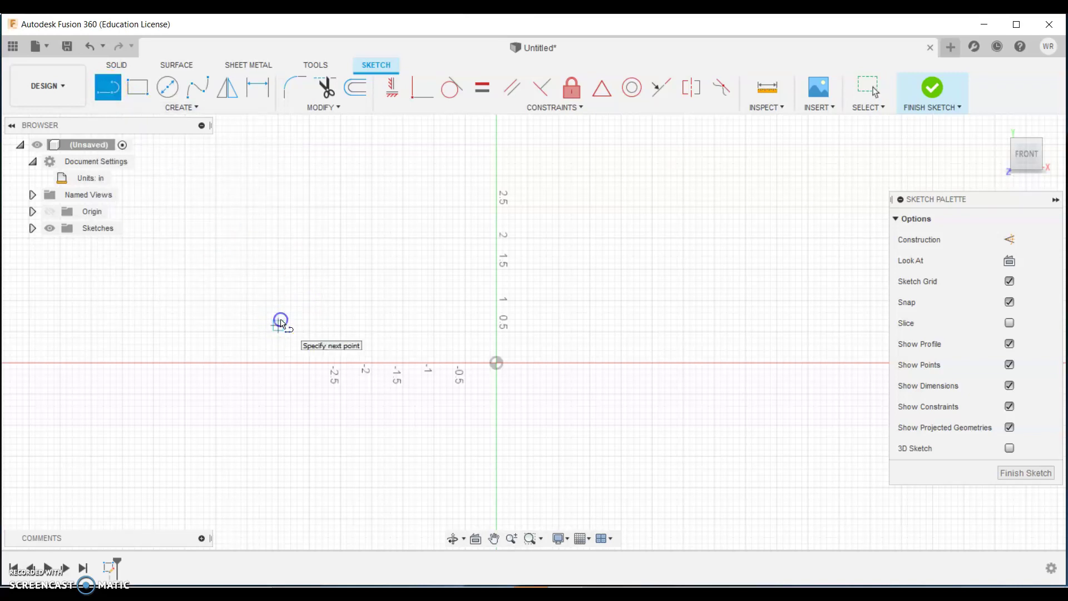
left_click(448, 324)
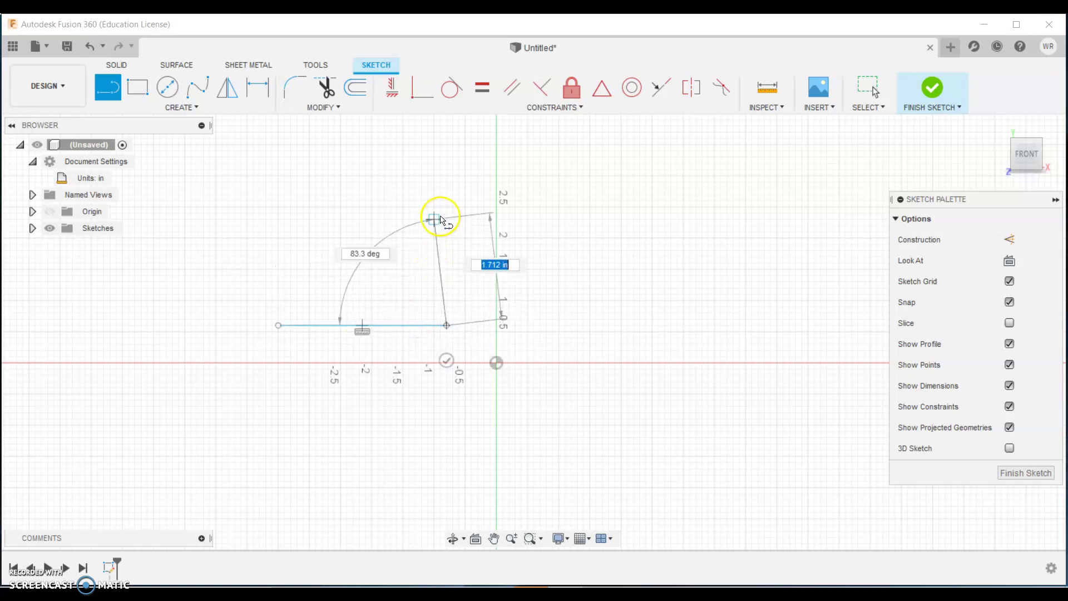
left_click(447, 213)
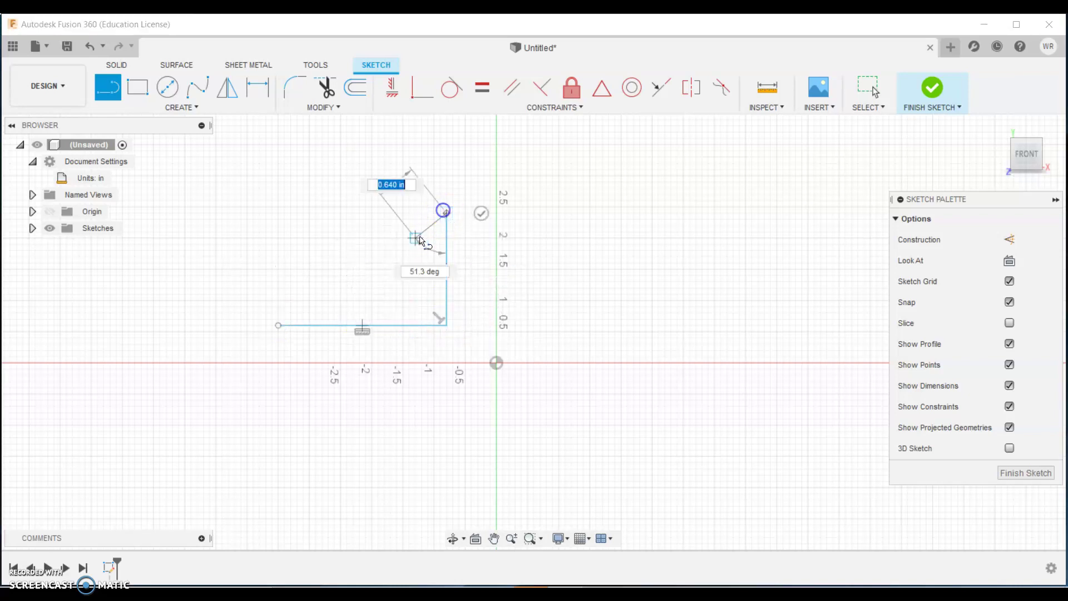
left_click(279, 323)
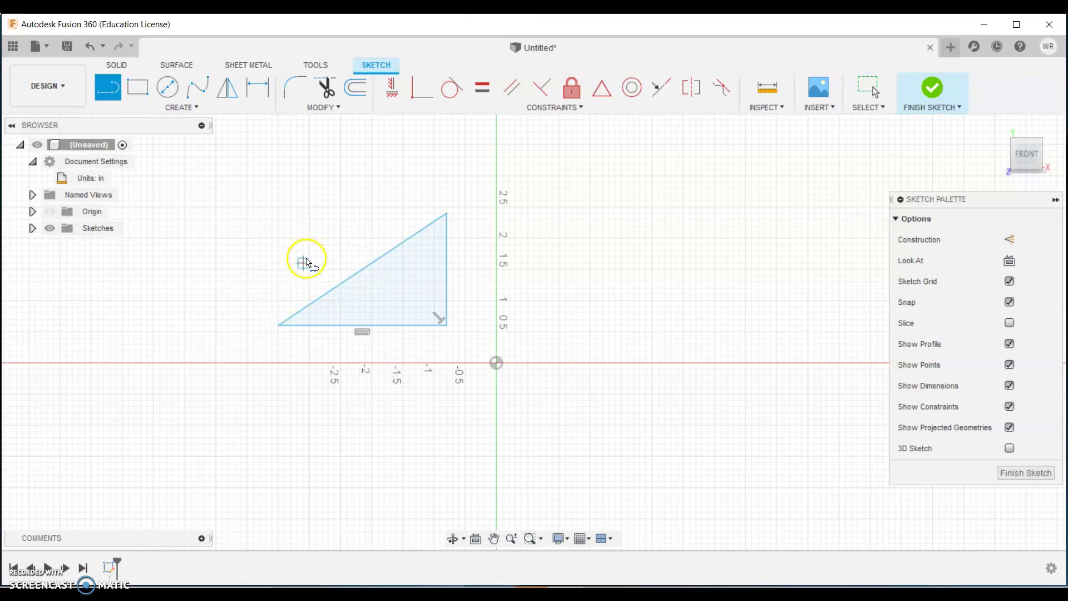
key("Escape")
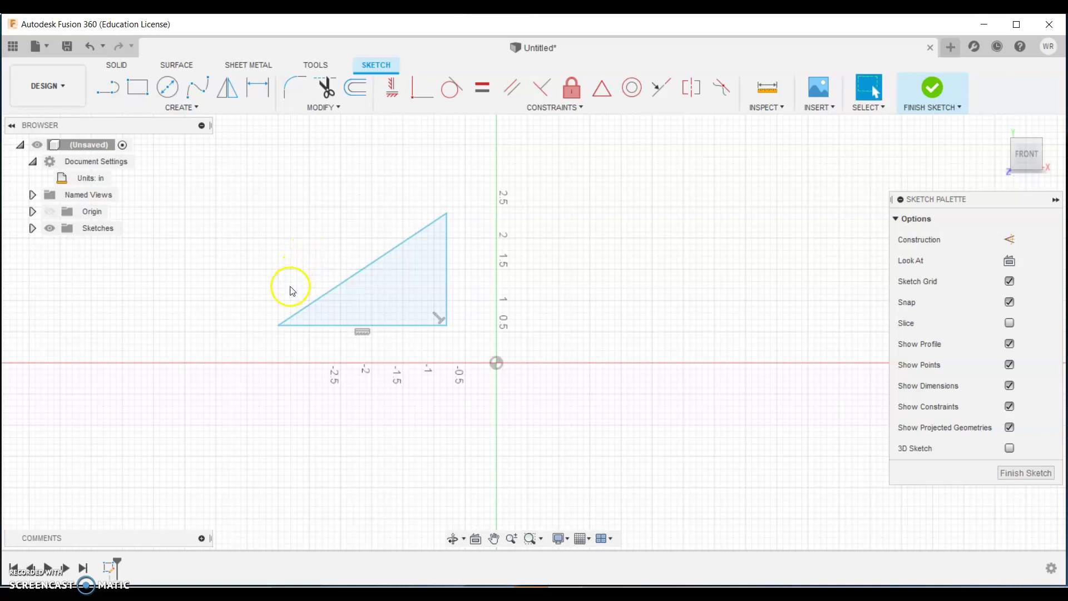
key("ctrl+z")
key("ctrl+z")
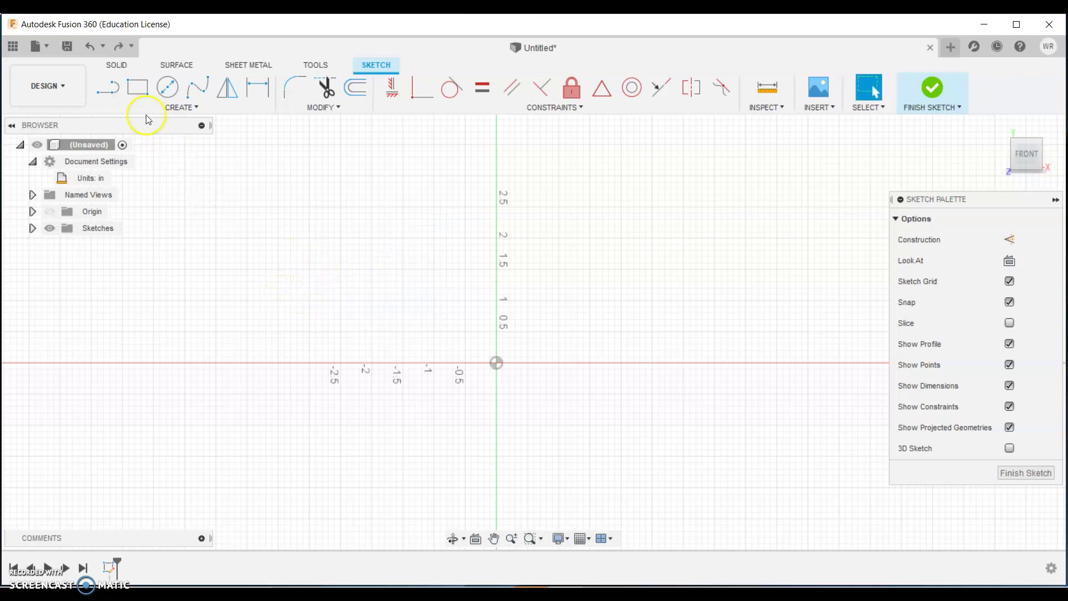
Step: Sketch a two-point rectangle 3 in wide and 2 in high left of the origin, entering its dimensions while drawing, and undo it
left_click(138, 87)
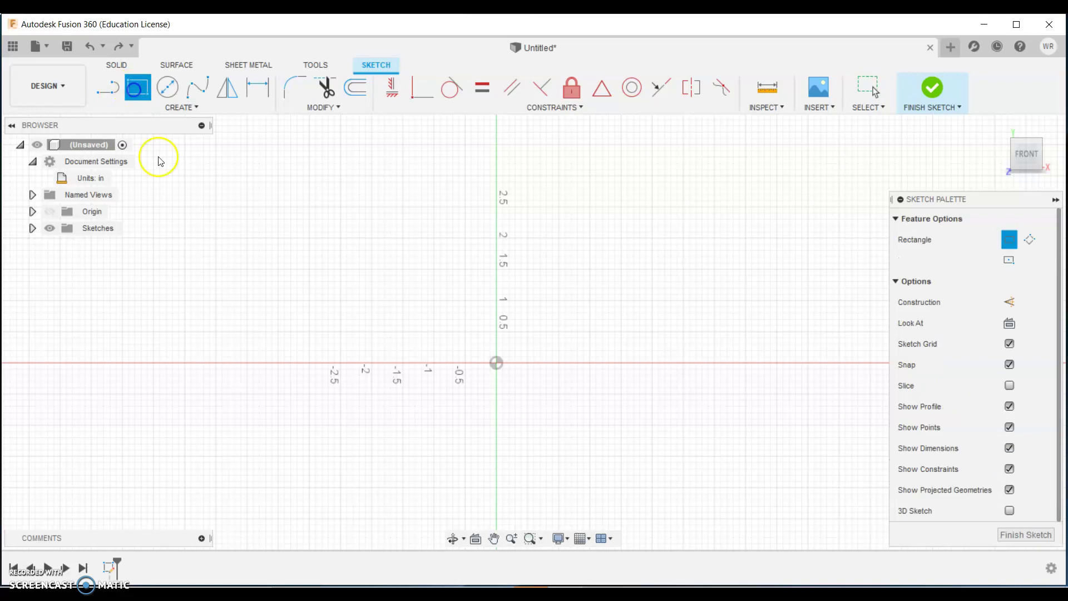
left_click(272, 257)
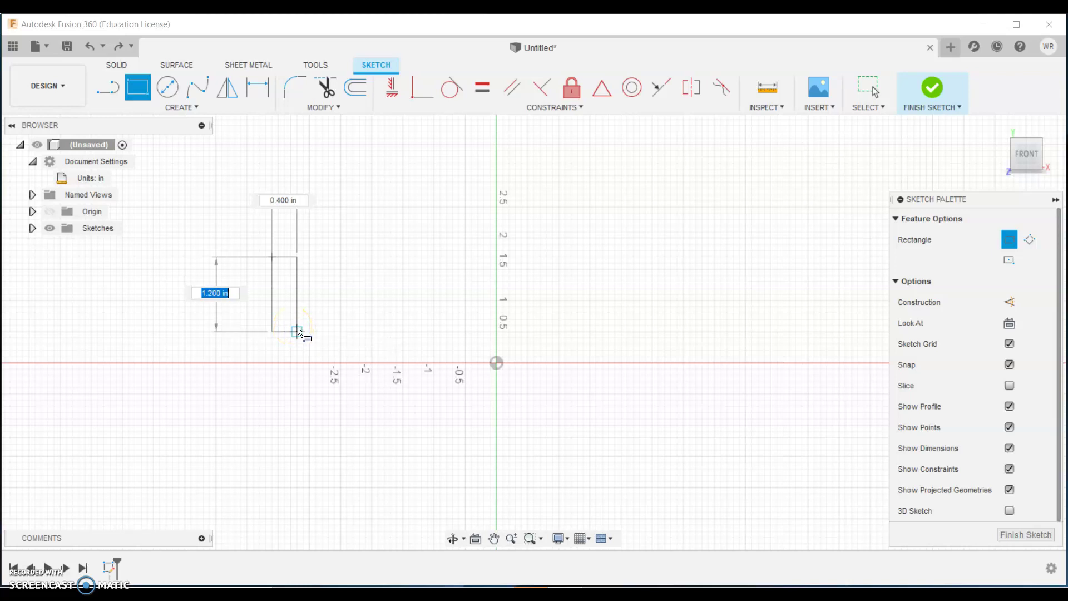
type("2")
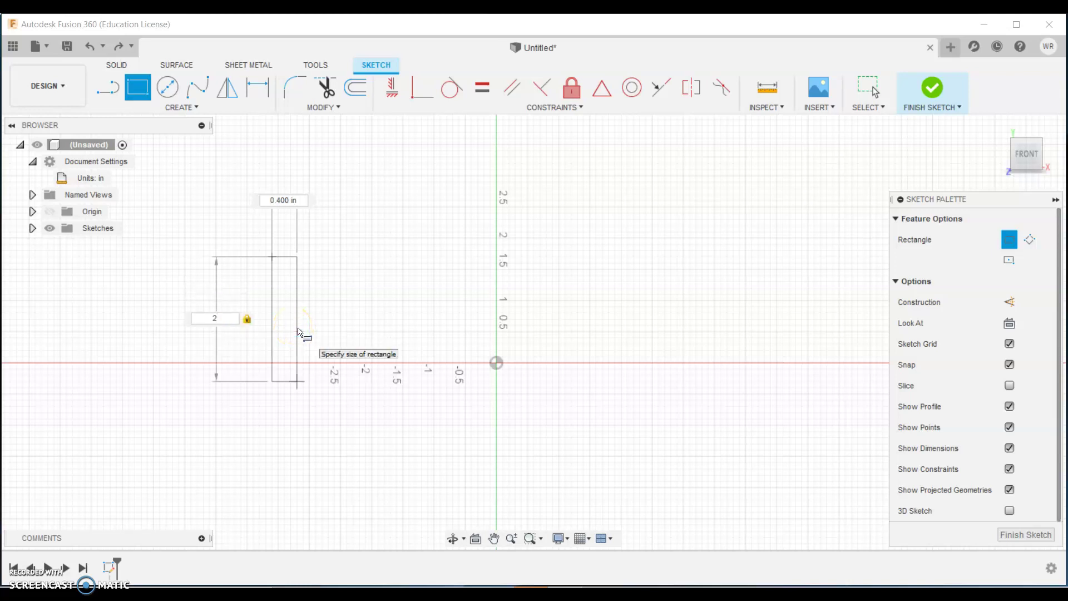
key("Tab")
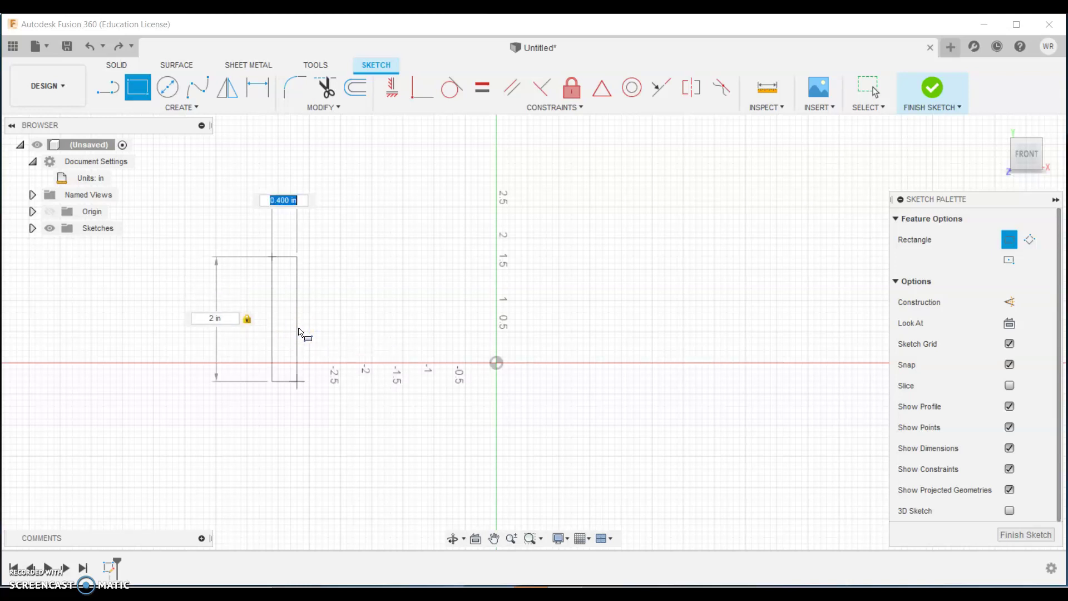
type("3")
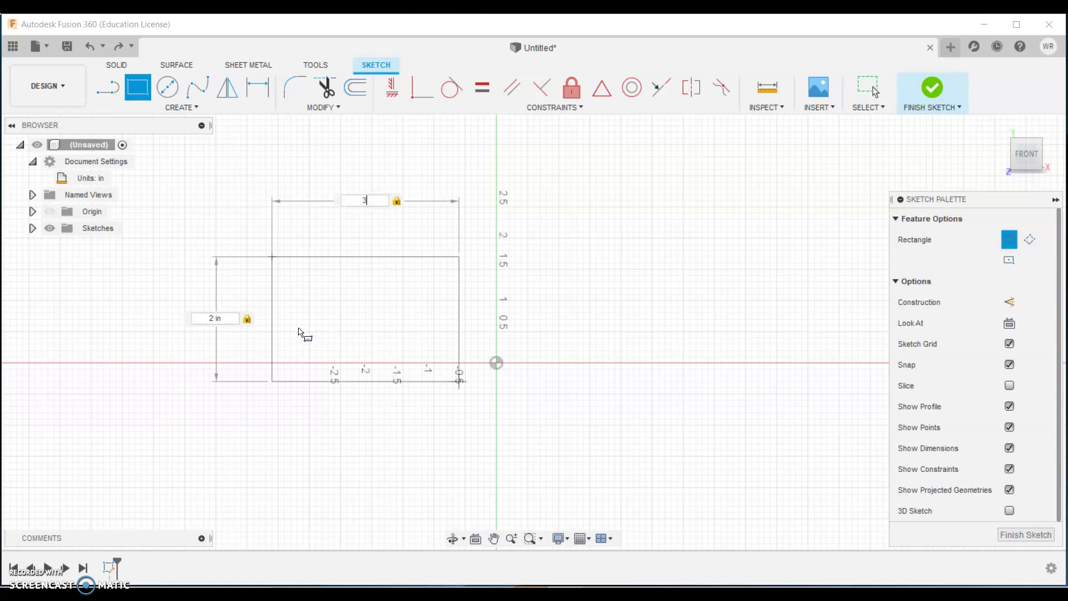
key("Return")
left_click(396, 324)
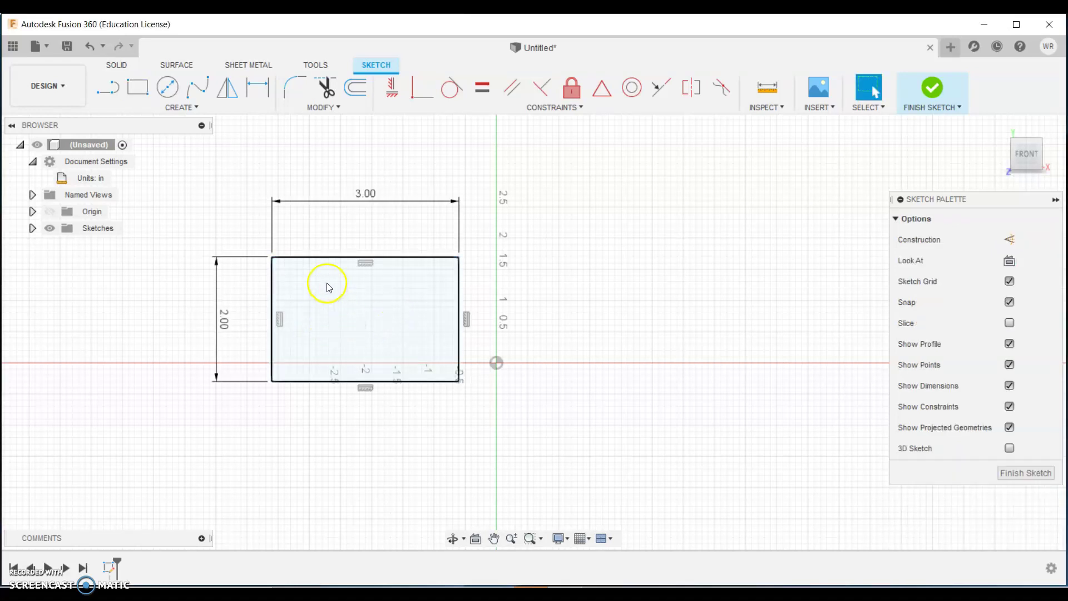
key("ctrl+z")
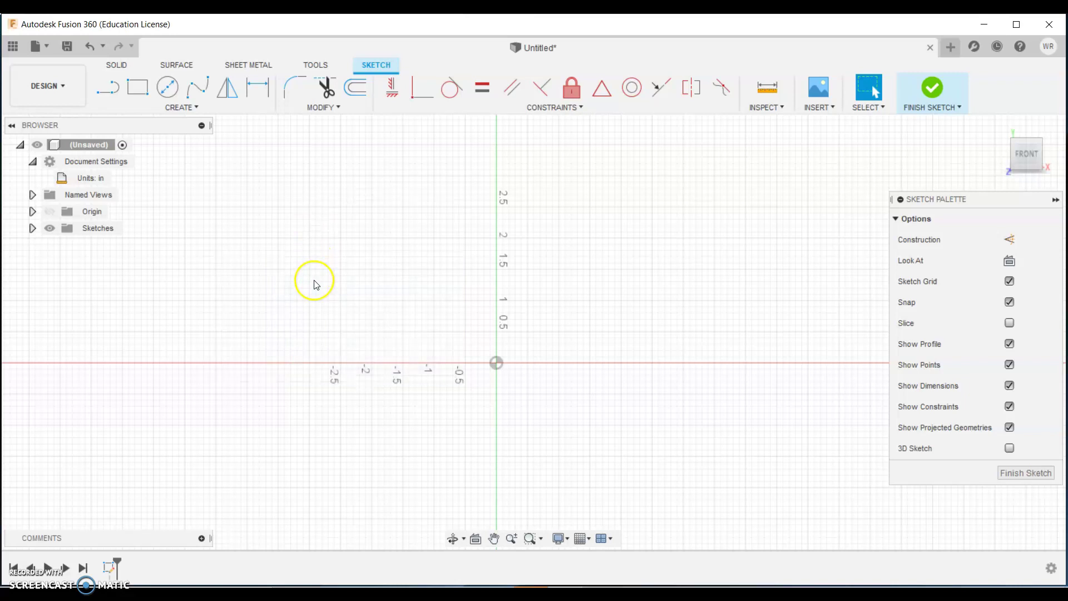
Step: Sketch a freehand two-point rectangle just left of the vertical axis with its lower edge slightly below the horizontal axis, and undo it
left_click(138, 88)
left_click(234, 267)
left_click(482, 365)
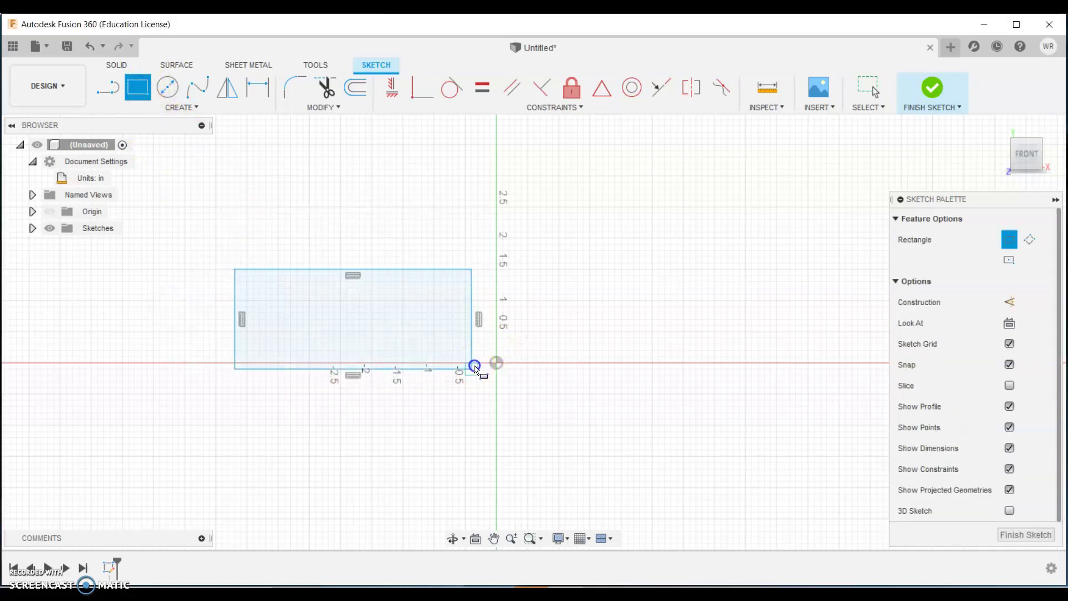
right_click(479, 218)
left_click(528, 219)
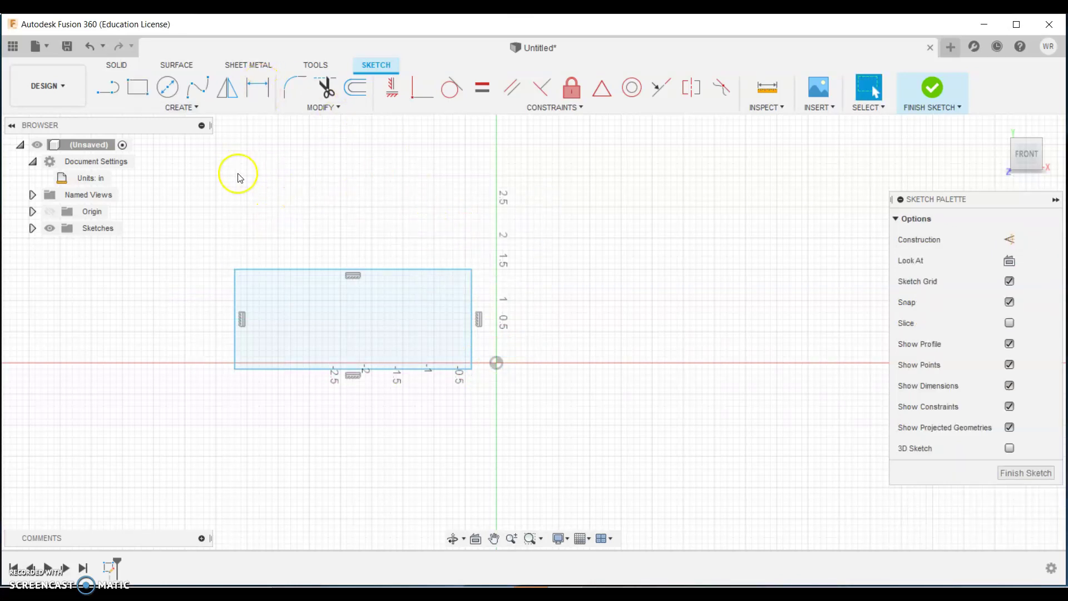
key("ctrl+z")
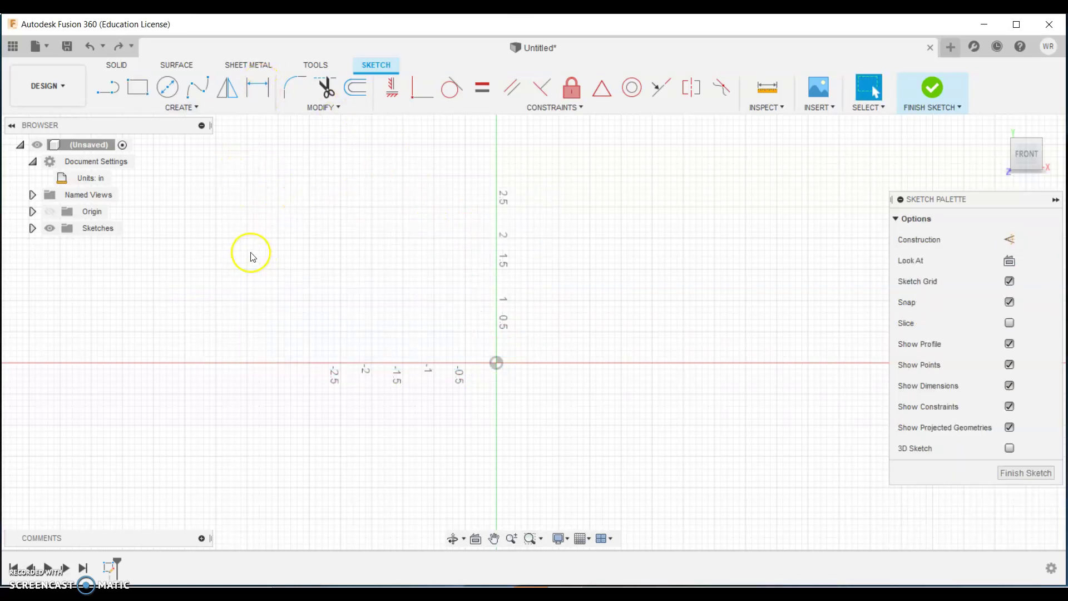
Step: Sketch a freehand two-point rectangle about 3 in wide above the horizontal axis and left of the origin, and undo it
left_click(134, 90)
left_click(215, 238)
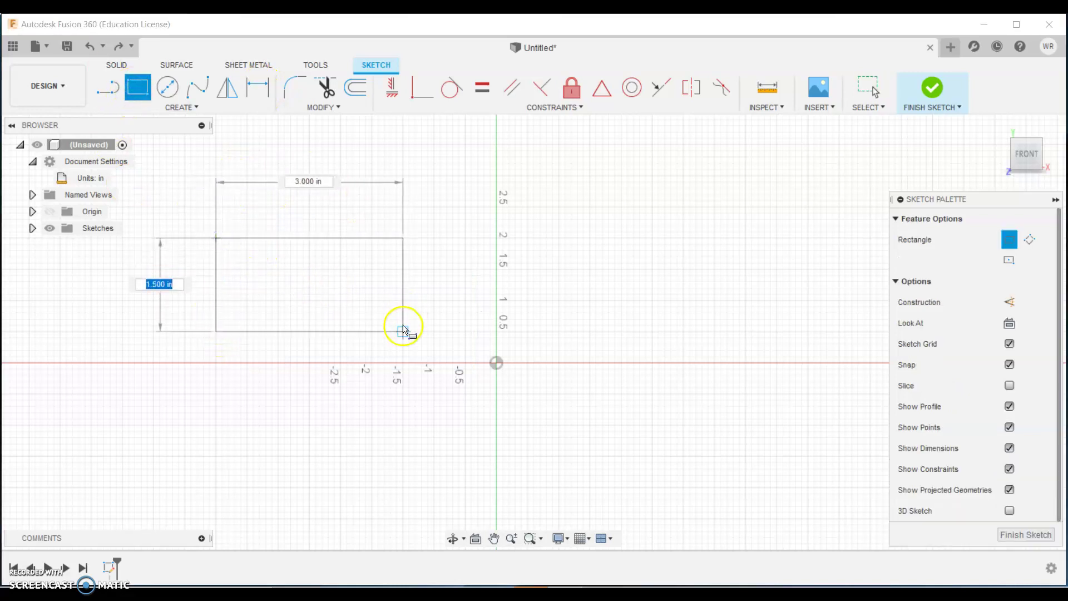
left_click(397, 338)
right_click(414, 227)
left_click(473, 227)
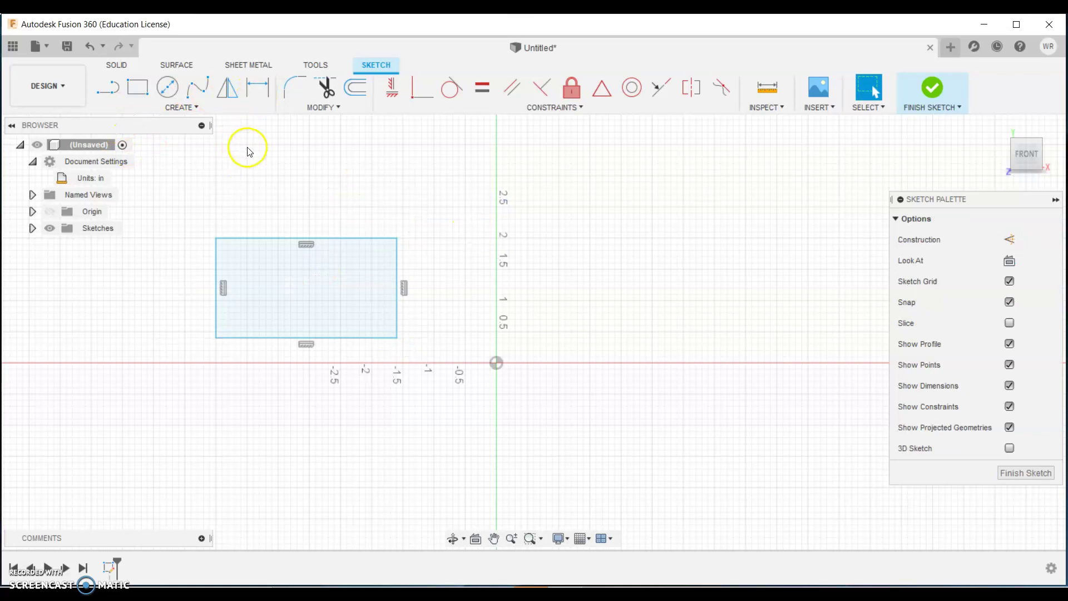
key("ctrl+z")
Step: Sketch a two-point rectangle about 2.8 in wide and 1.5 in high above and left of the origin
left_click(137, 87)
left_click(278, 243)
left_click(452, 337)
right_click(331, 219)
left_click(373, 228)
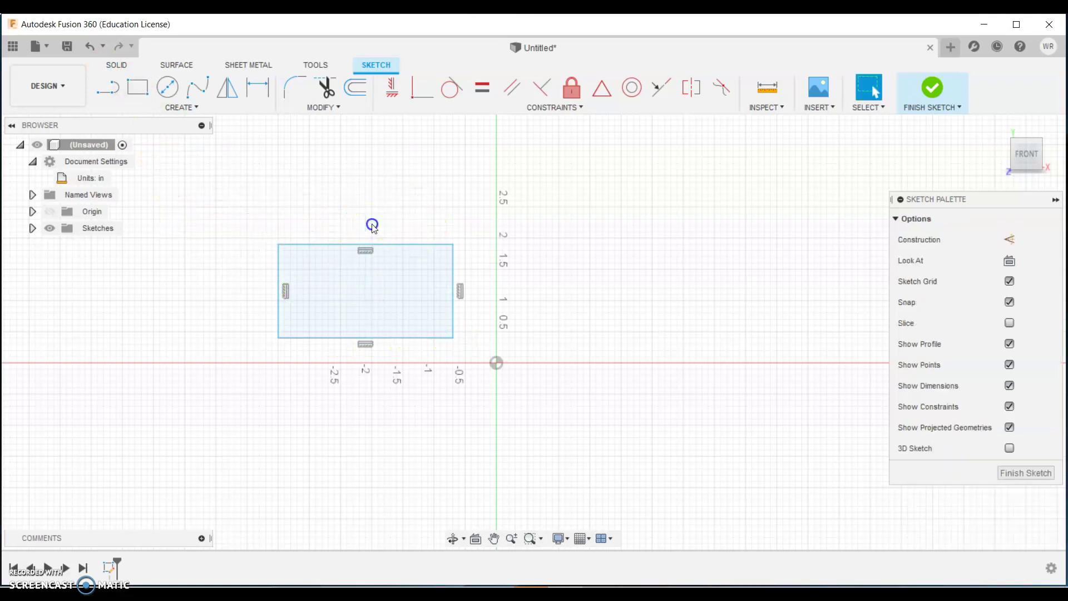
Step: Dimension the rectangle's top edge to 3 in and its left edge to 2 in
left_click(257, 89)
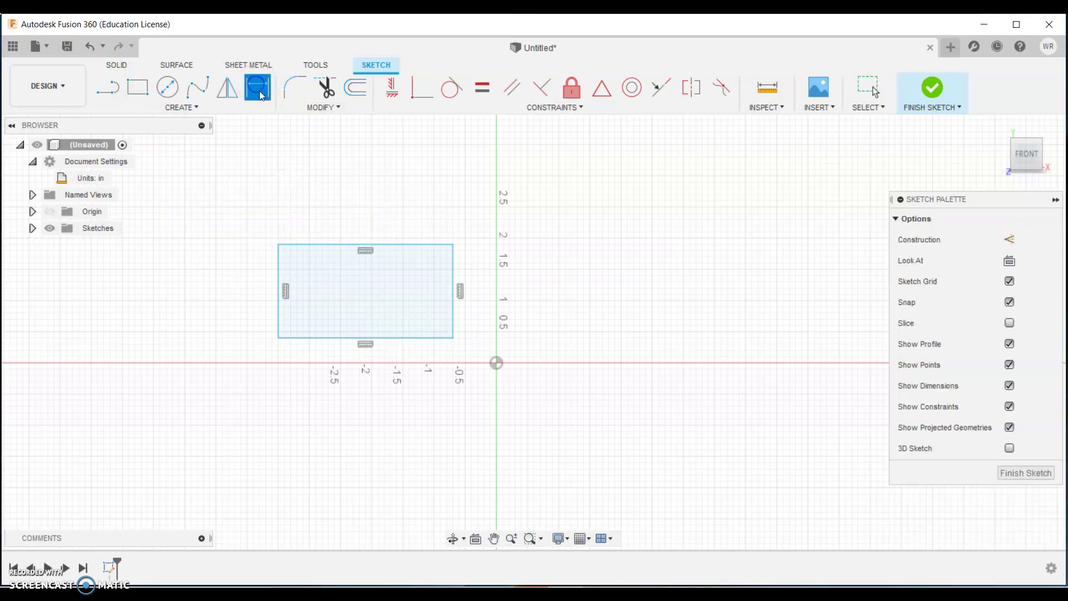
left_click(365, 243)
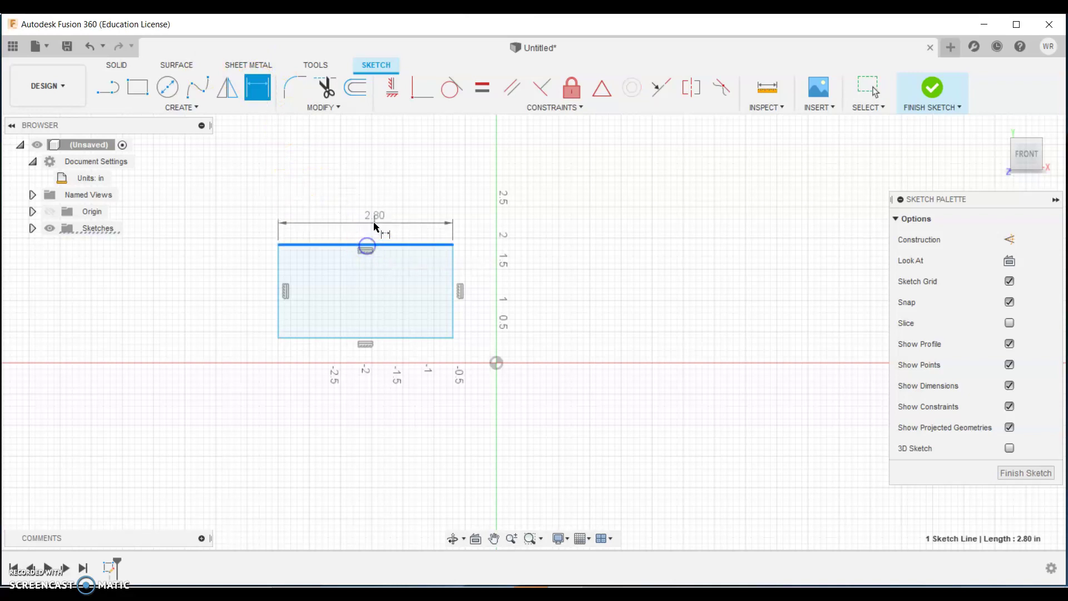
left_click(374, 222)
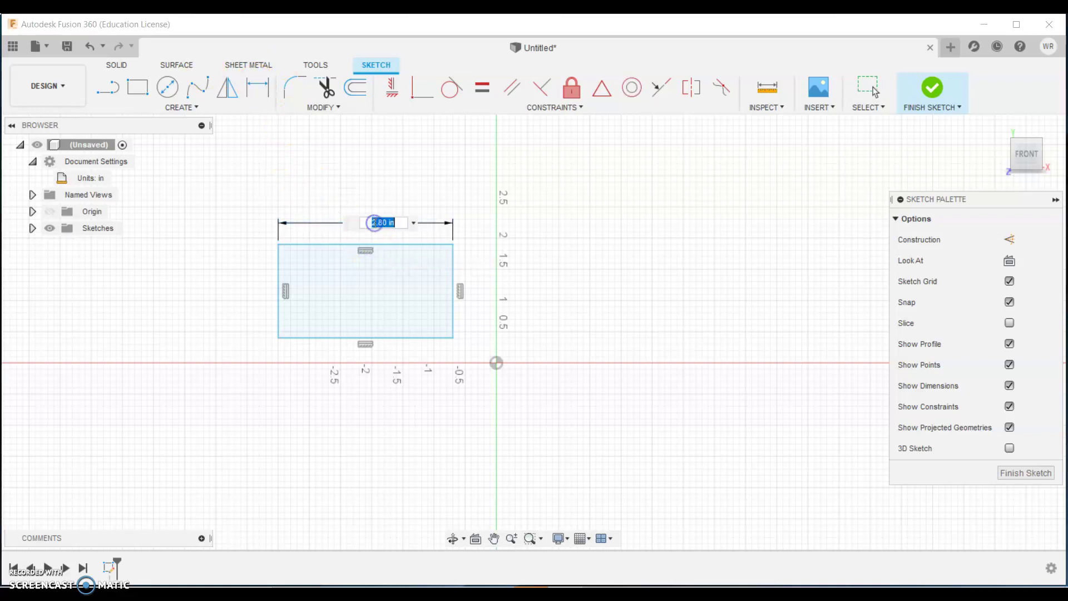
type("3")
key("Return")
left_click(279, 281)
left_click(238, 289)
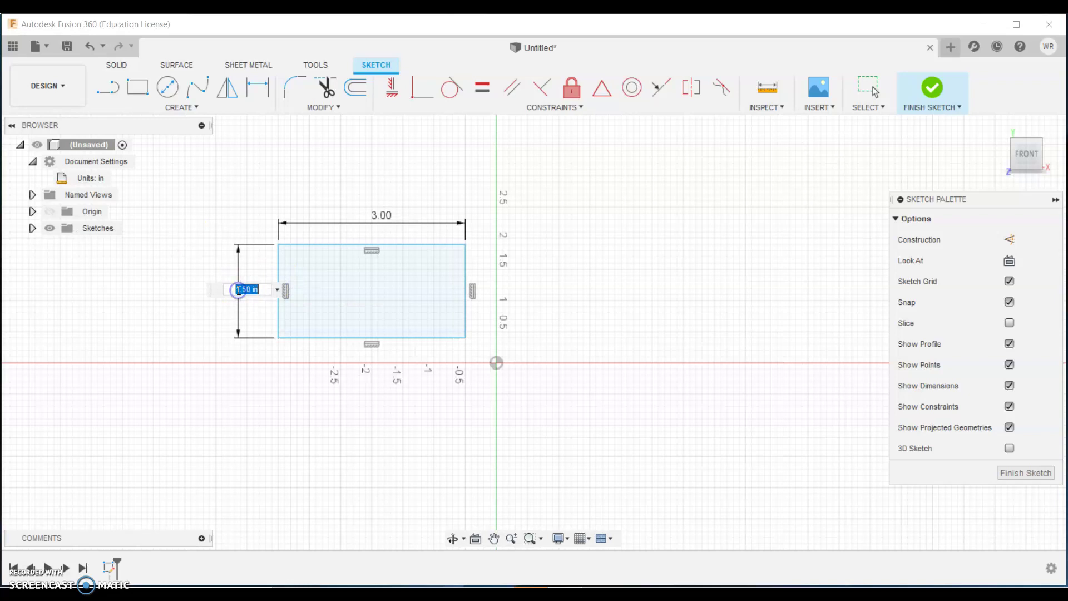
key("Return")
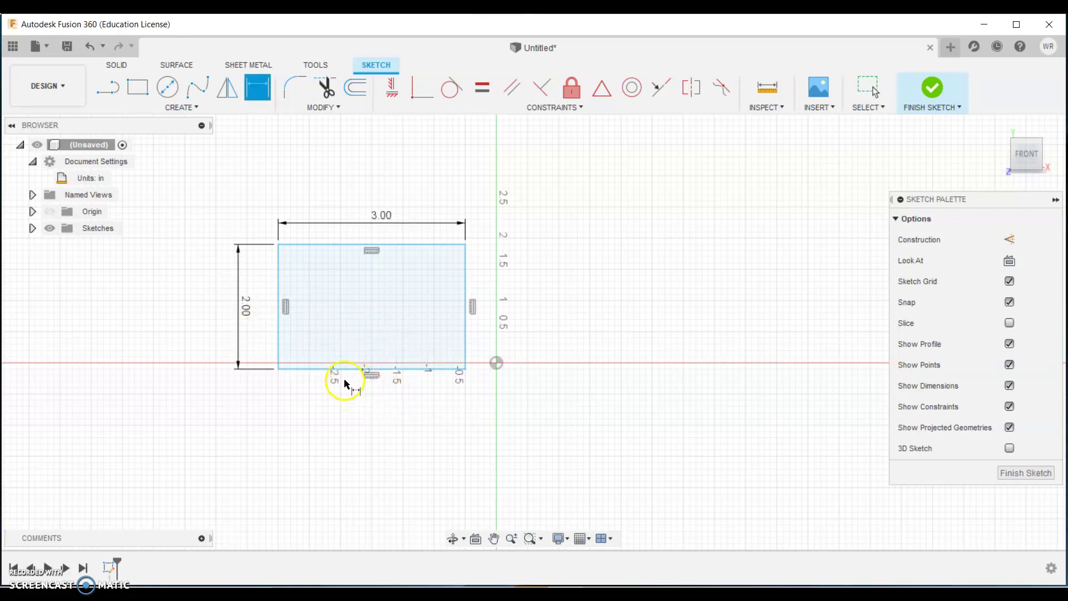
Step: Exit the Dimension tool and undo the rectangle together with its width and height dimensions
key("Escape")
key("ctrl+z")
key("ctrl+z")
key("ctrl+z")
key("ctrl+z")
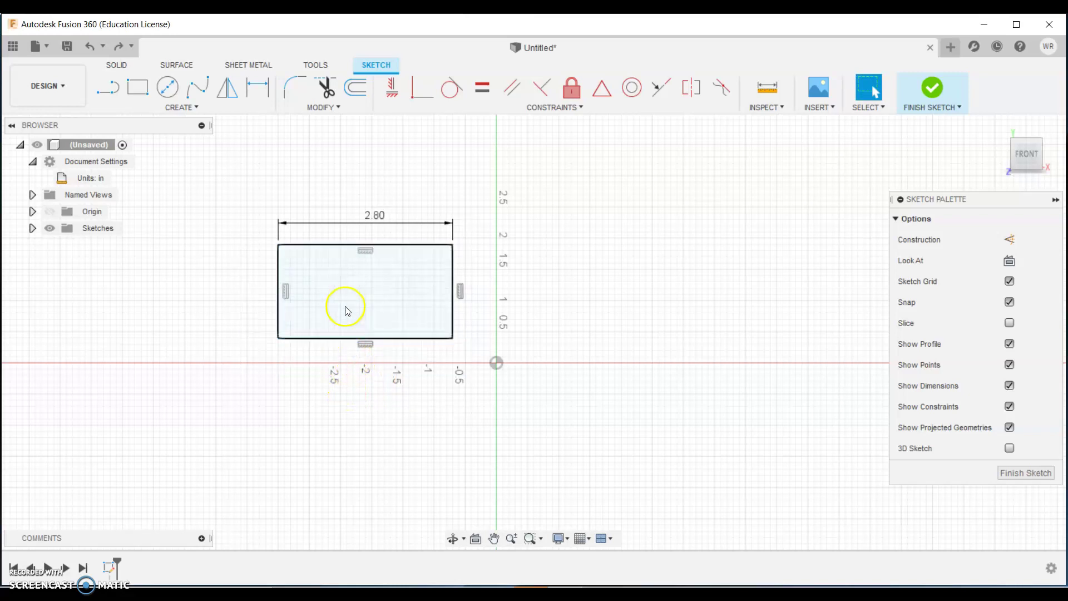
key("ctrl+z")
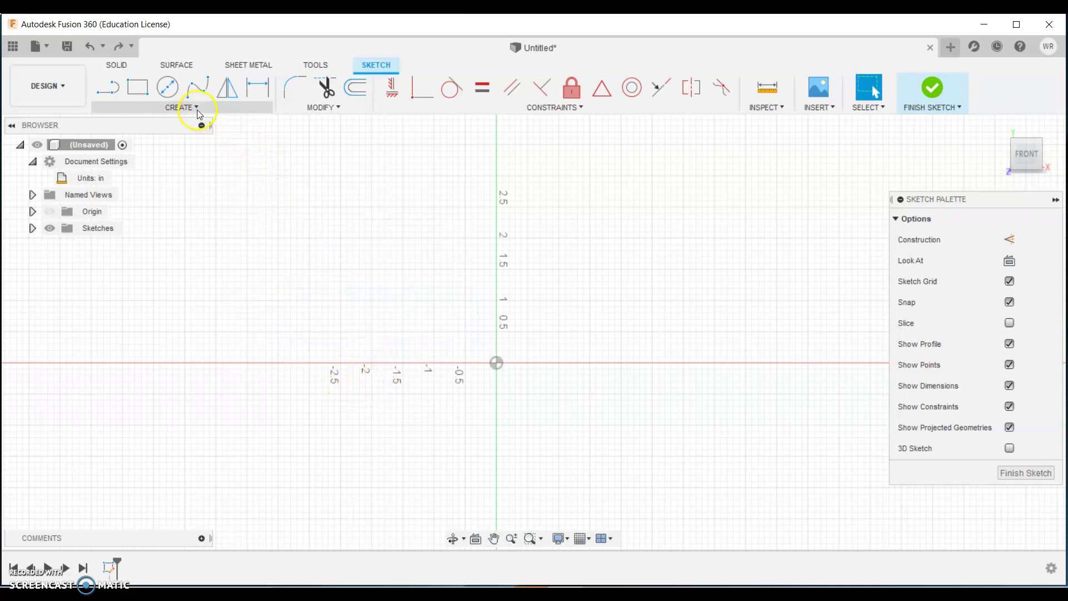
Step: Sketch one large circle and two smaller overlapping circles beside it, left of the origin, with the Circle tool
left_click(167, 87)
left_click(385, 289)
left_click(441, 341)
left_click(235, 288)
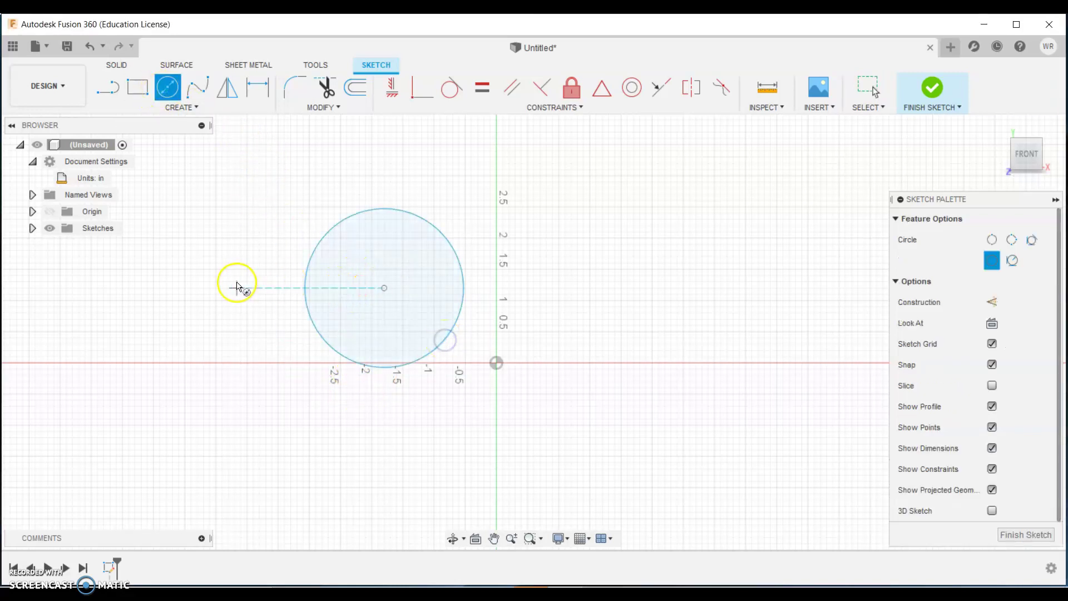
left_click(245, 318)
left_click(284, 257)
left_click(299, 291)
left_click(350, 264)
key("Escape")
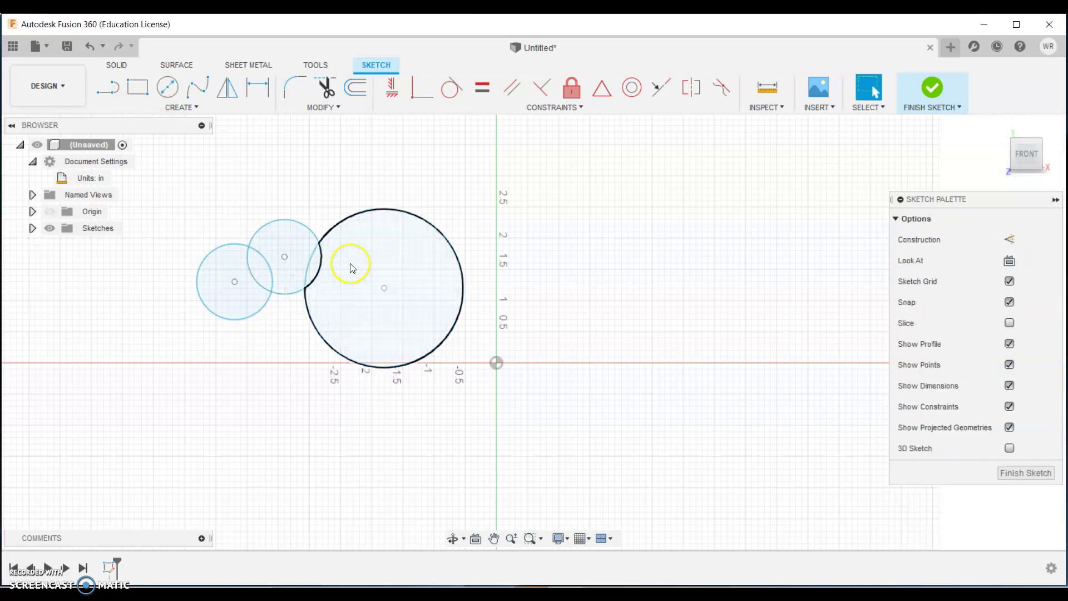
Step: Undo all three sketched circles
key("ctrl+z")
key("ctrl+z")
key("ctrl+z")
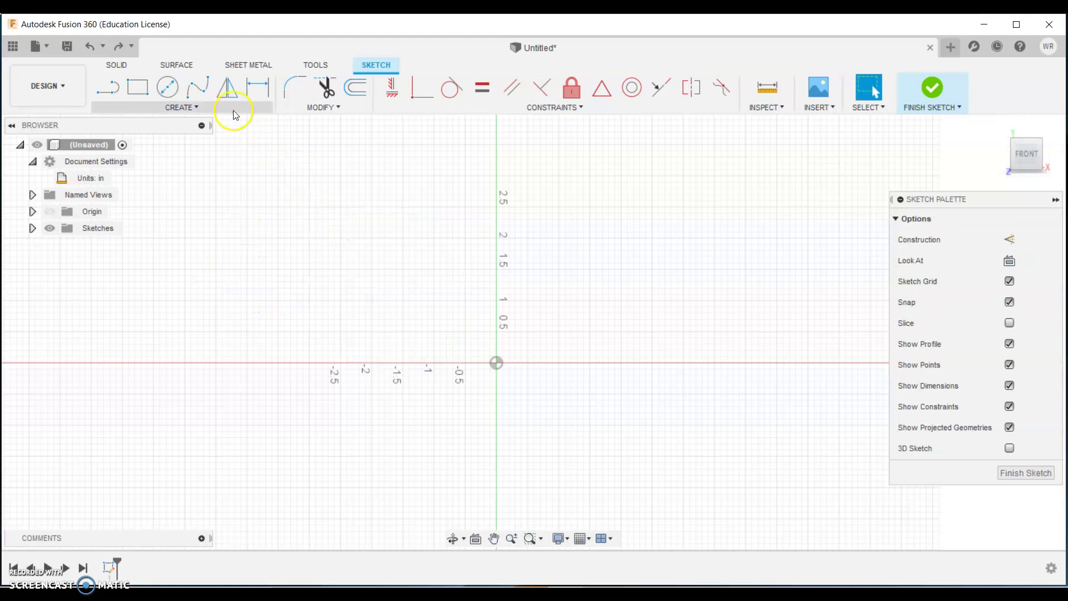
Step: Sketch a looping freeform spline around the origin through about a dozen points, bringing it back to its start point
left_click(192, 93)
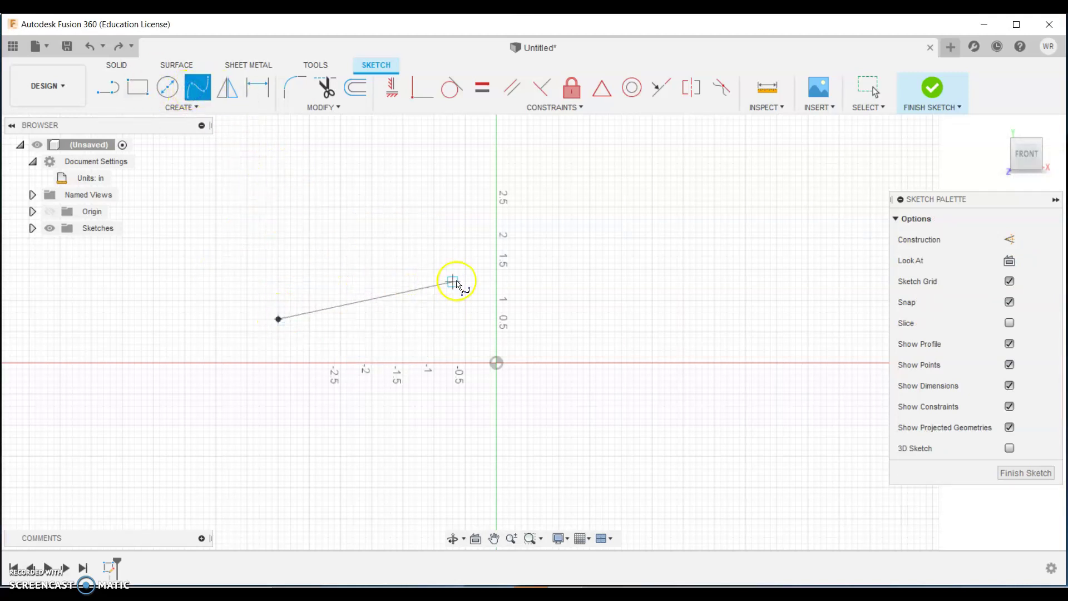
left_click(547, 294)
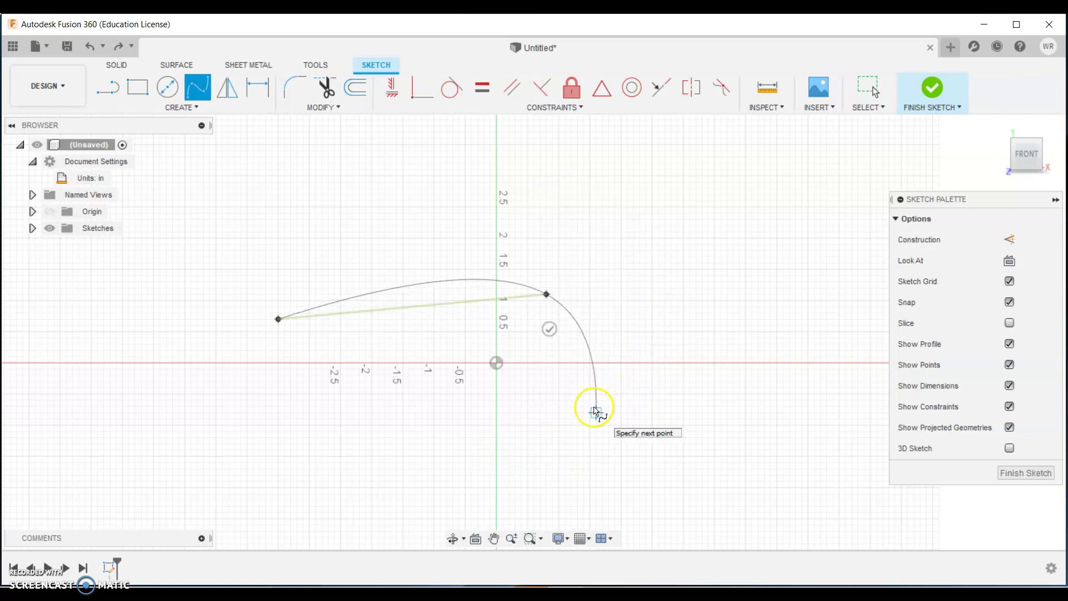
left_click(614, 393)
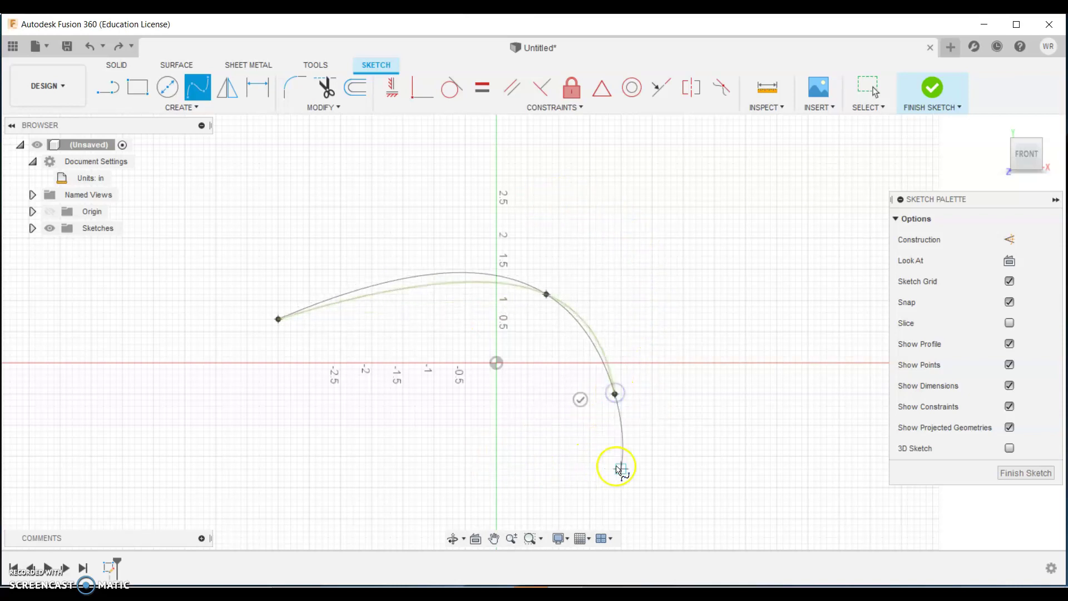
left_click(821, 400)
left_click(802, 299)
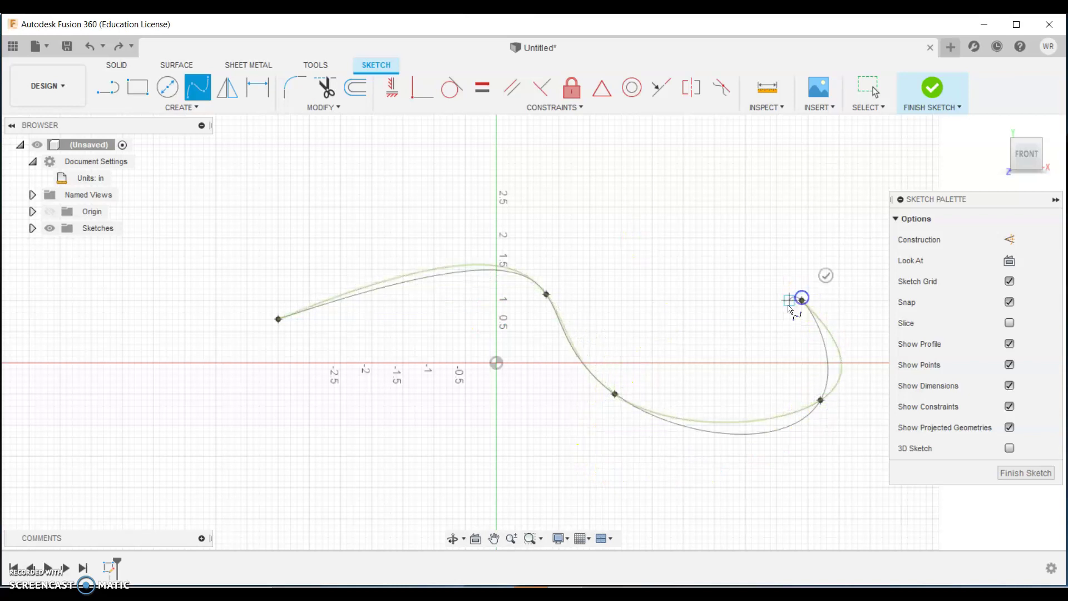
left_click(639, 231)
left_click(497, 176)
left_click(391, 213)
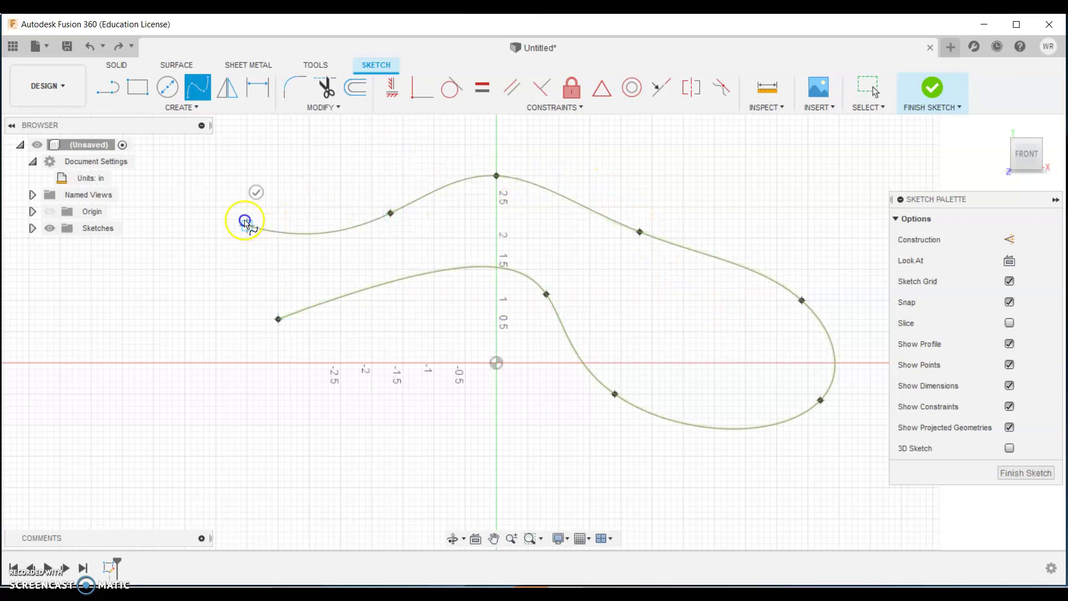
left_click(135, 300)
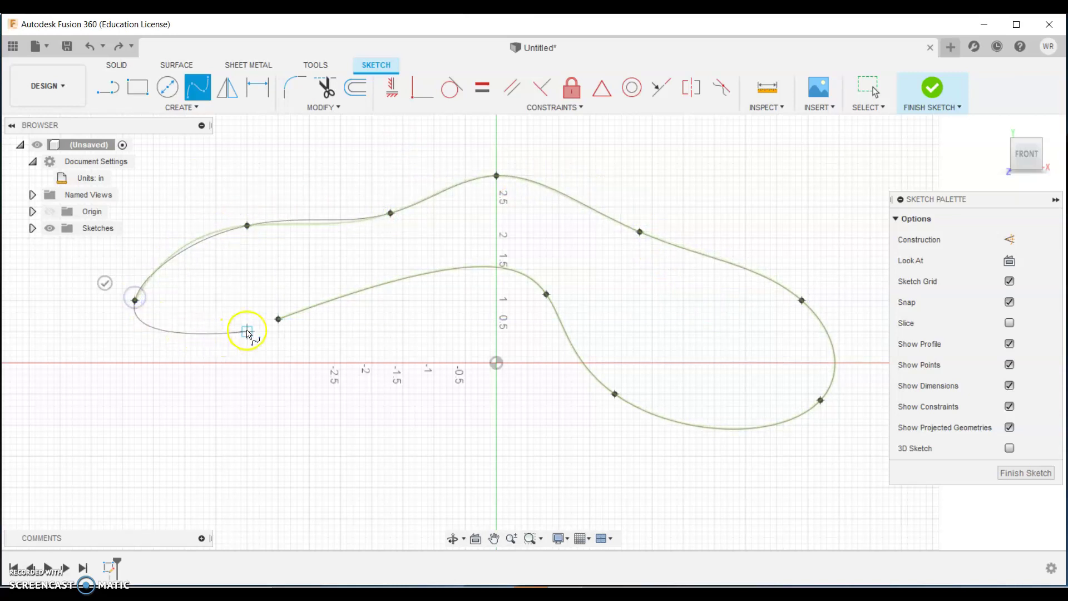
left_click(295, 486)
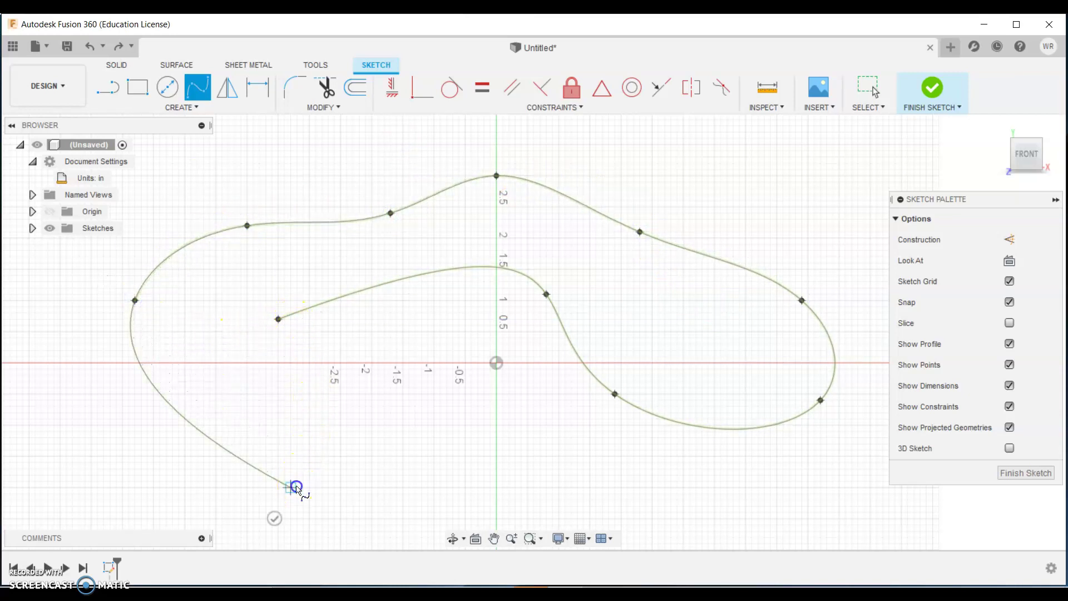
left_click(310, 413)
left_click(191, 336)
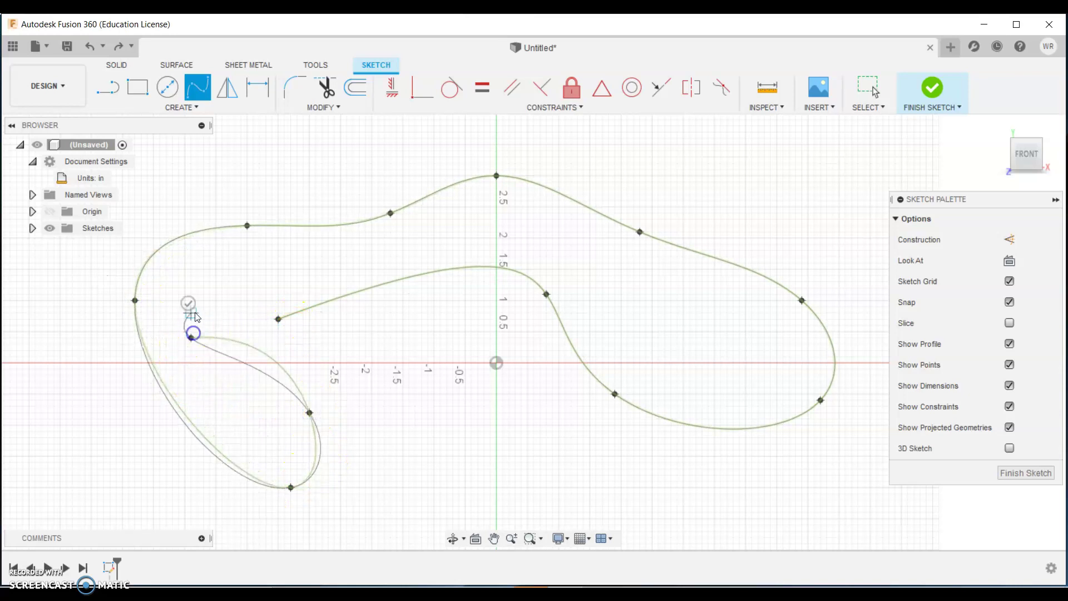
left_click(279, 319)
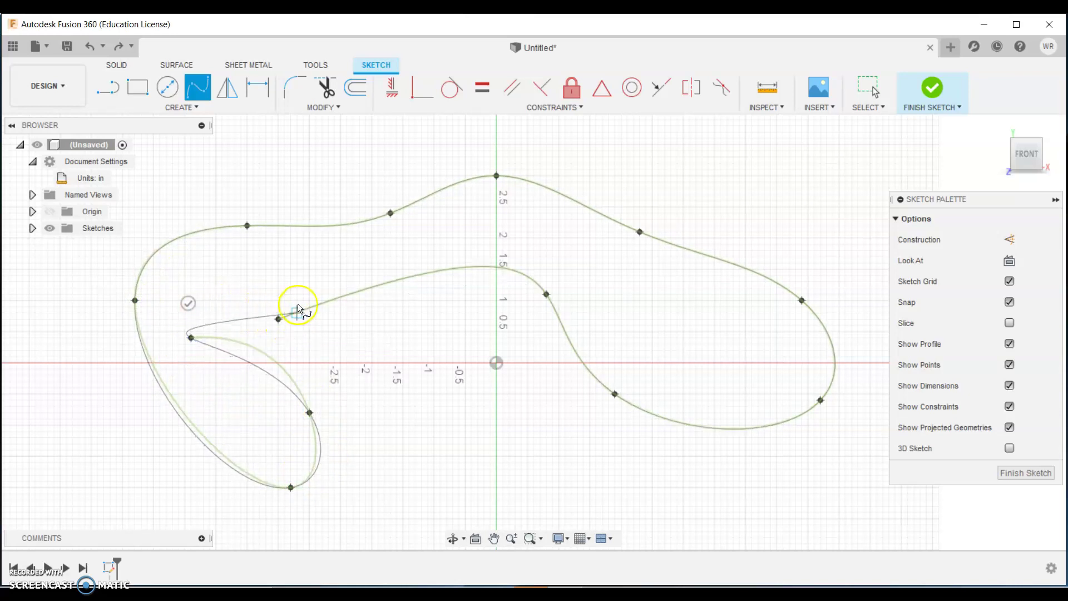
Step: Undo the spline point by point until the sketch is empty
key("ctrl+z")
key("ctrl+z")
key("ctrl+z")
key("ctrl+z")
key("ctrl+z")
key("ctrl+z")
key("ctrl+z")
key("ctrl+z")
key("ctrl+z")
key("ctrl+z")
key("ctrl+z")
key("ctrl+z")
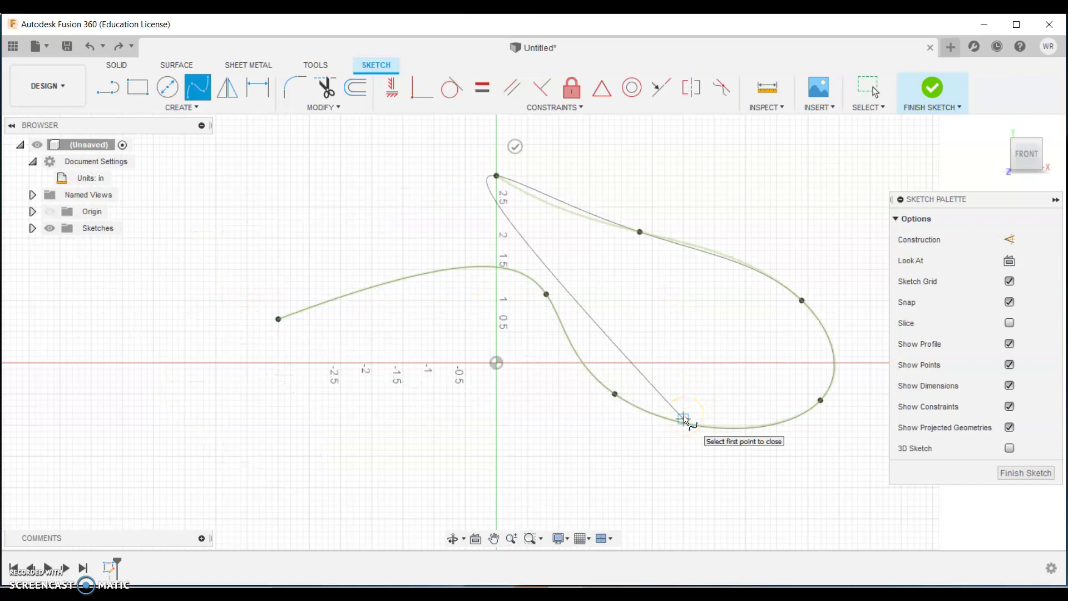
key("ctrl+z")
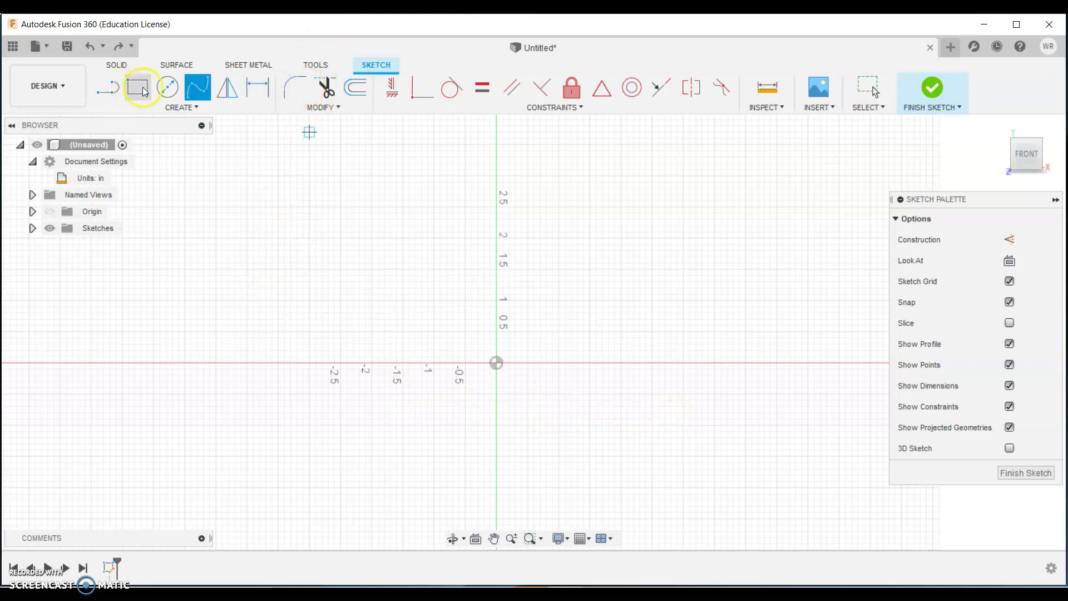
Step: Sketch a two-point rectangle about 2.1 in square left of the origin, with its lower edge on the horizontal axis
left_click(137, 87)
left_click(223, 232)
left_click(353, 362)
right_click(393, 317)
left_click(445, 310)
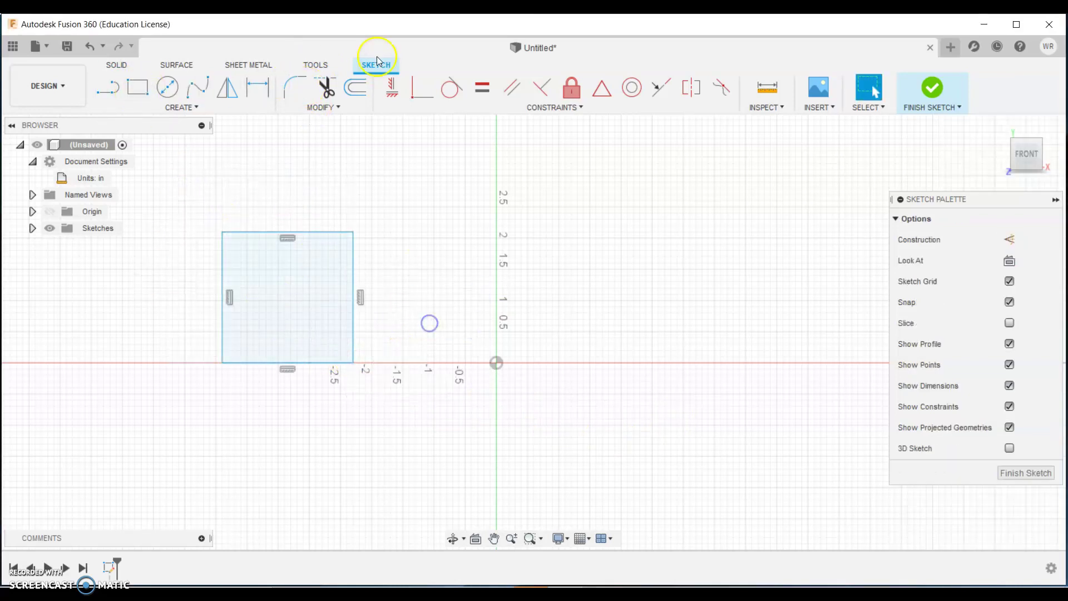
Step: Fillet the square's upper-right corner with a 1 in radius and undo the fillet
left_click(293, 88)
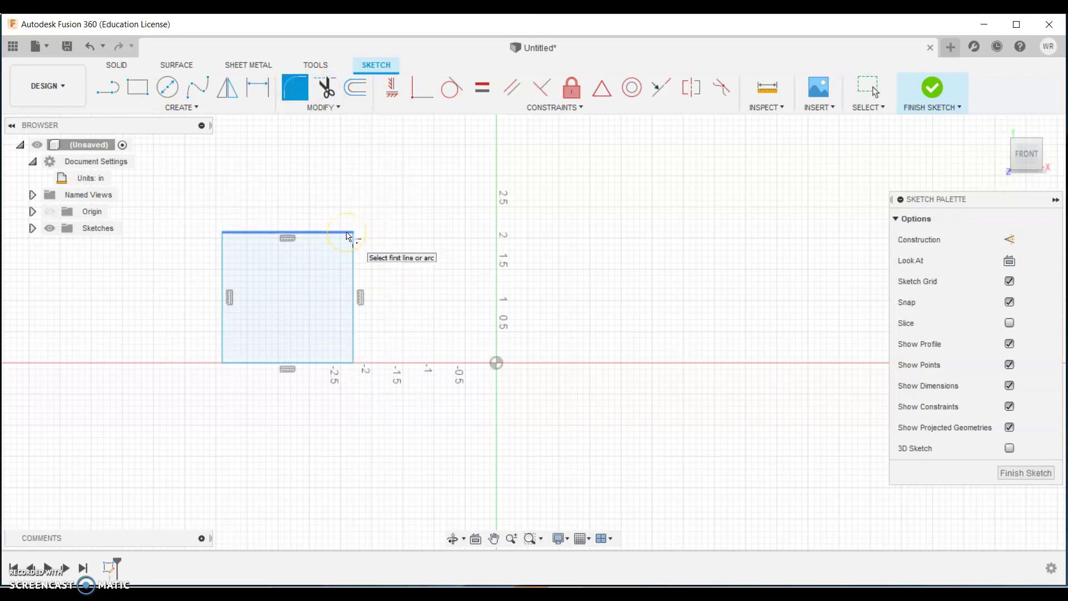
left_click(348, 237)
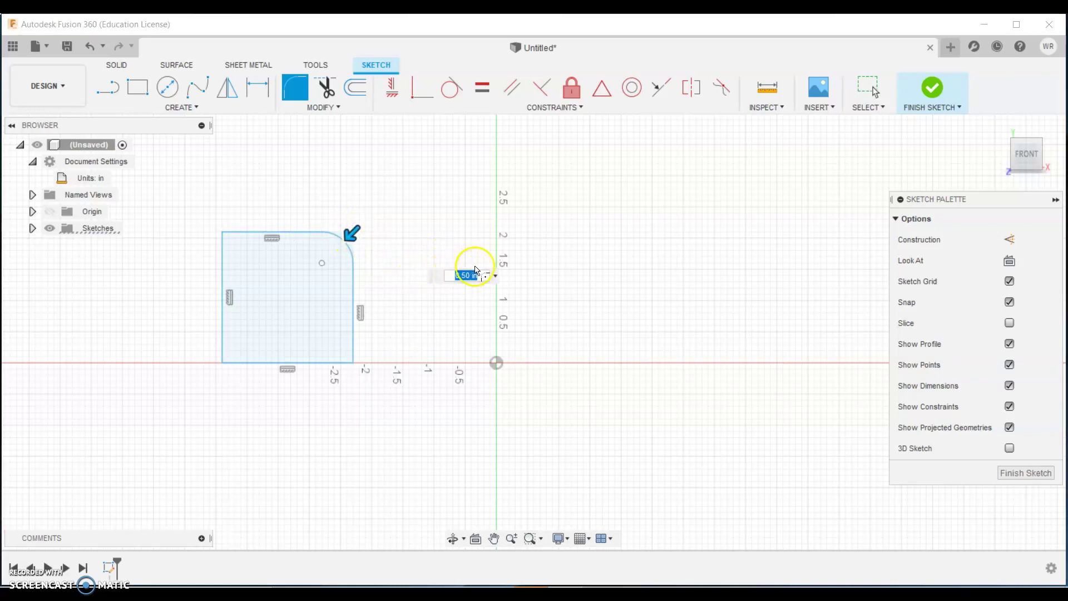
double_click(450, 270)
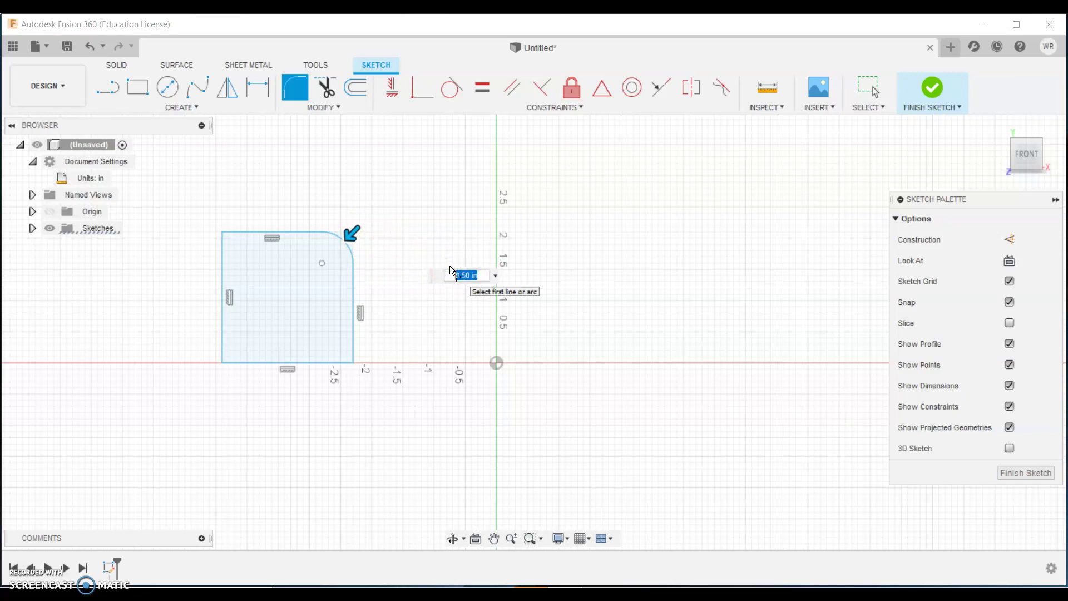
type("1")
left_click(513, 289)
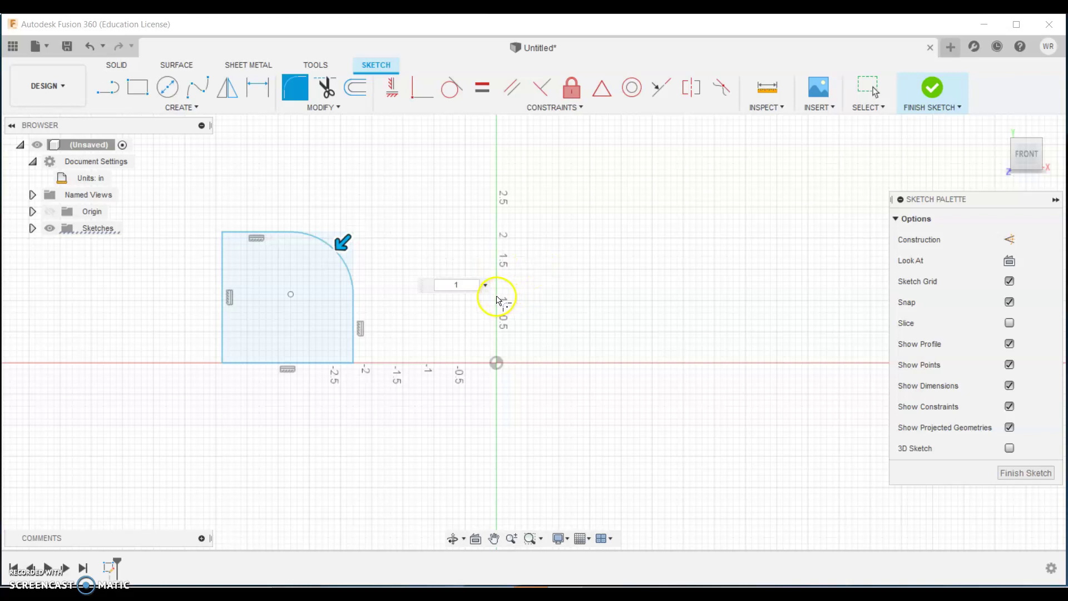
key("Return")
key("ctrl+z")
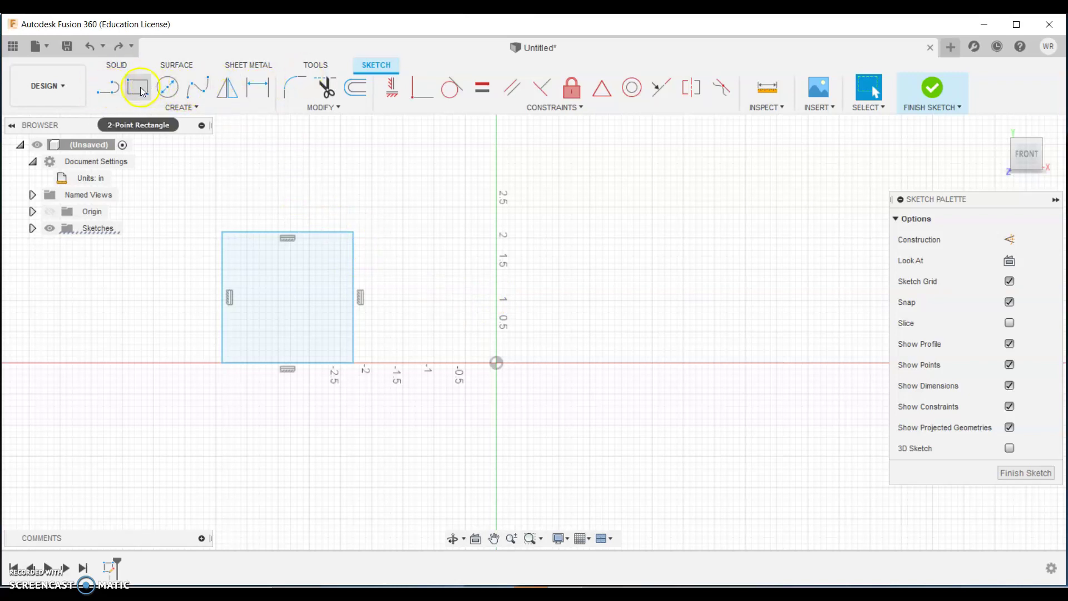
Step: Sketch a vertical line between the square and the origin, extending above and below the square
left_click(109, 86)
left_click(391, 188)
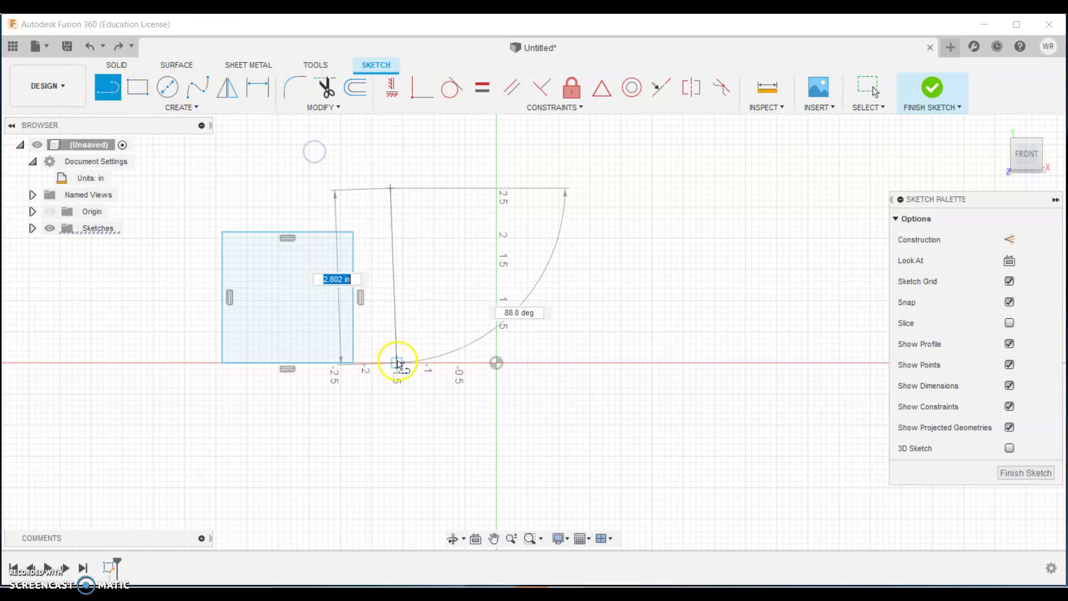
left_click(392, 399)
right_click(453, 328)
left_click(494, 319)
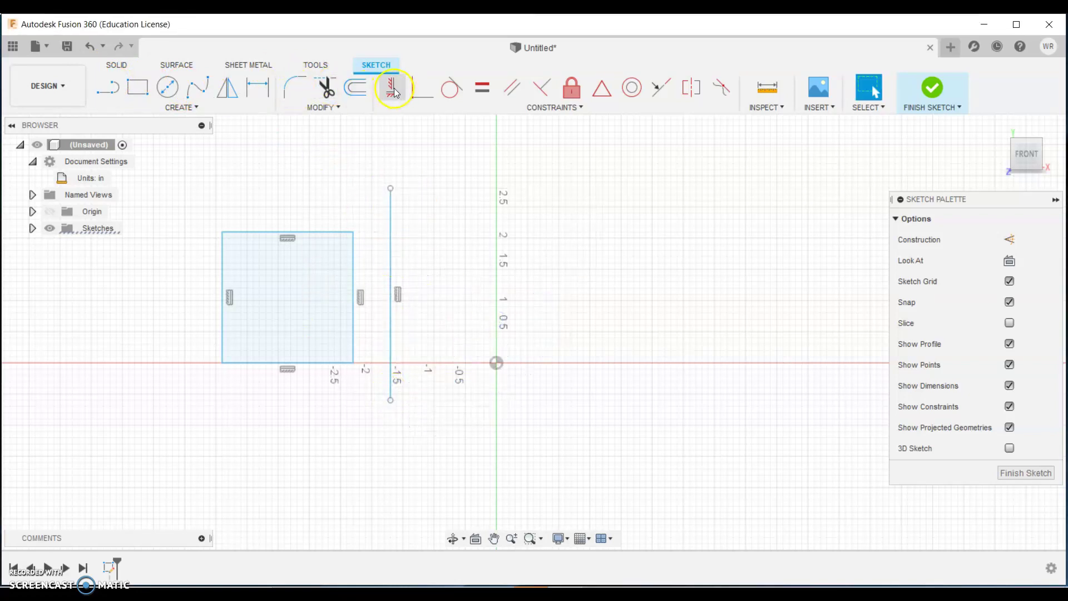
left_click(232, 92)
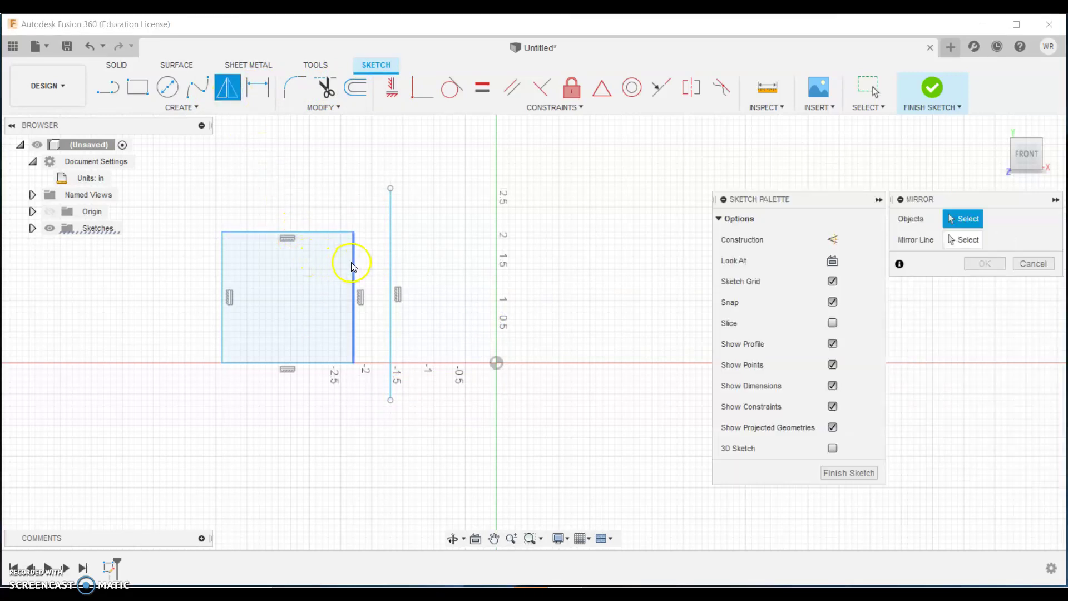
left_click(389, 259)
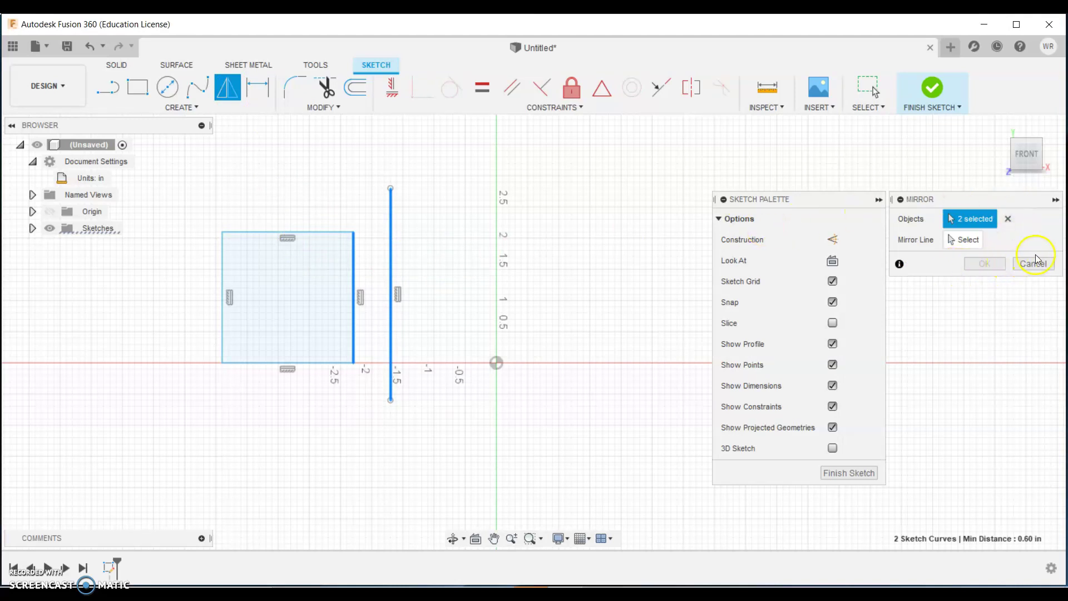
left_click(267, 232)
left_click(223, 332)
left_click(260, 368)
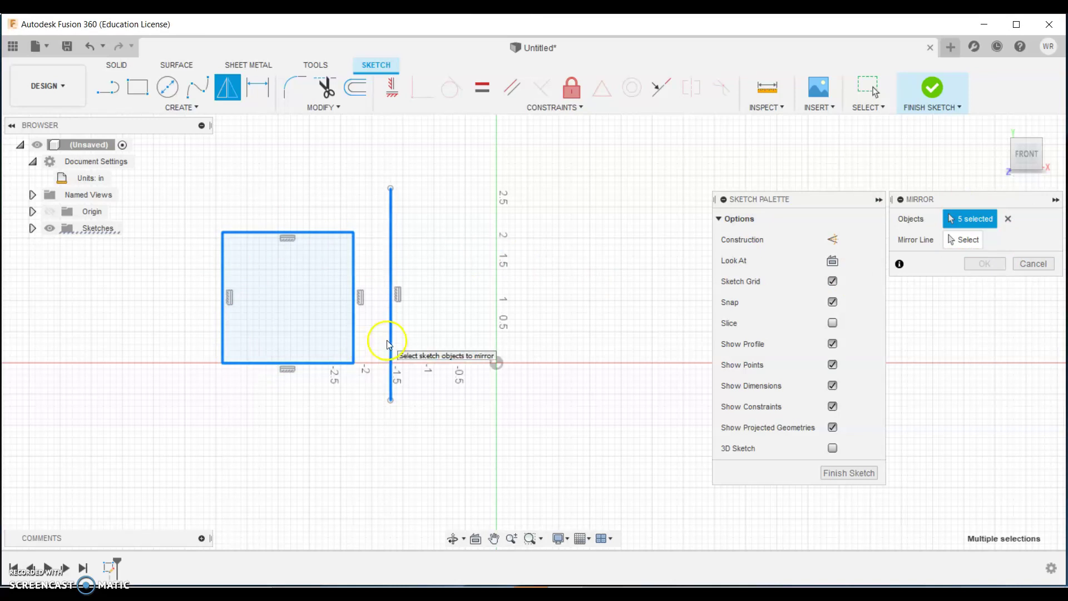
key("Escape")
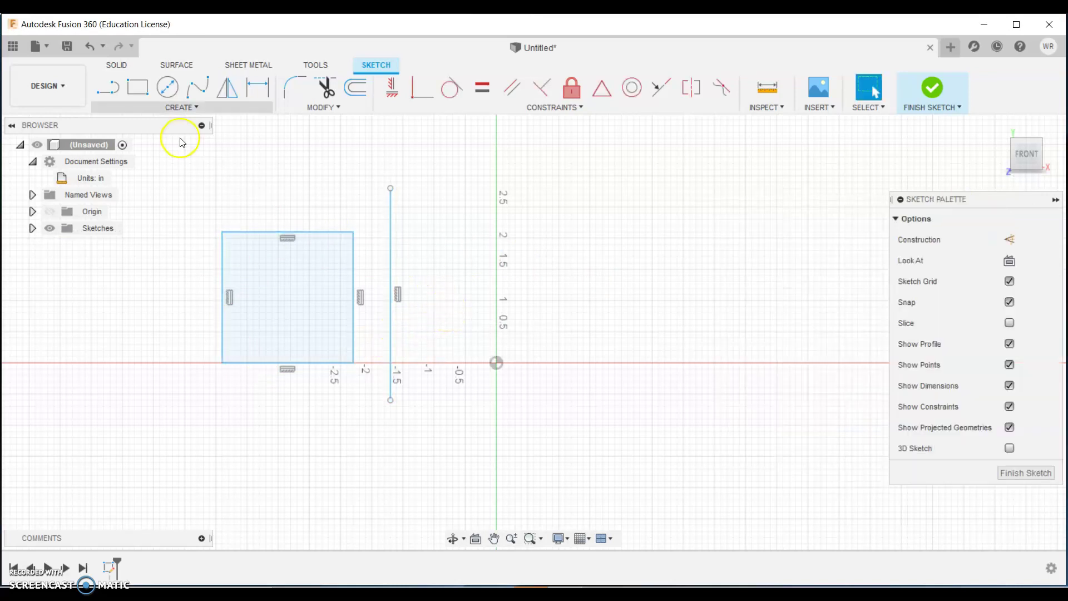
Step: Mirror the square's four edges about the vertical line
left_click(225, 92)
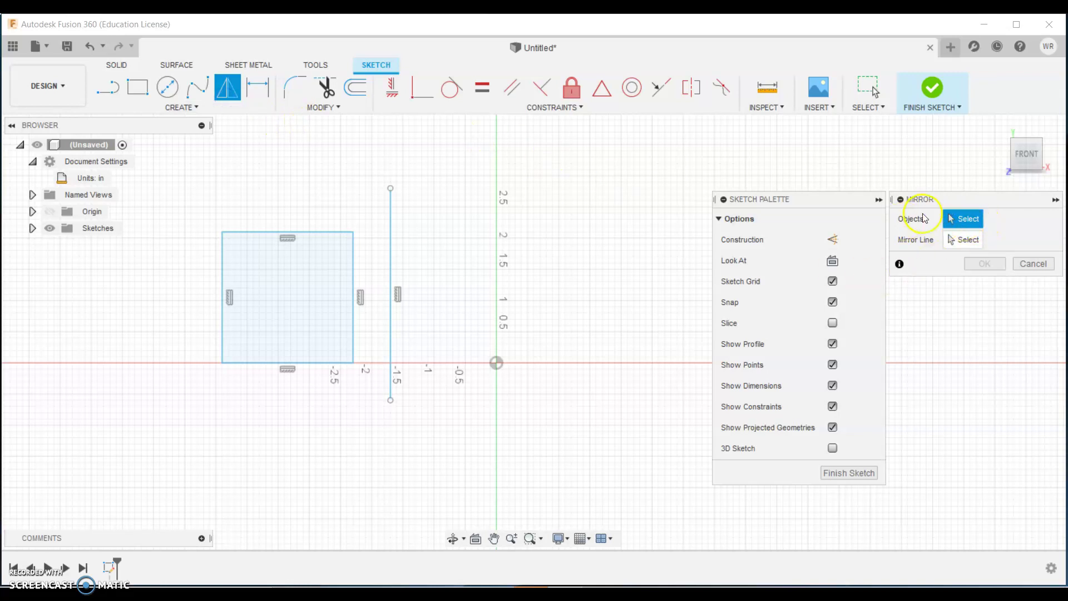
left_click(353, 246)
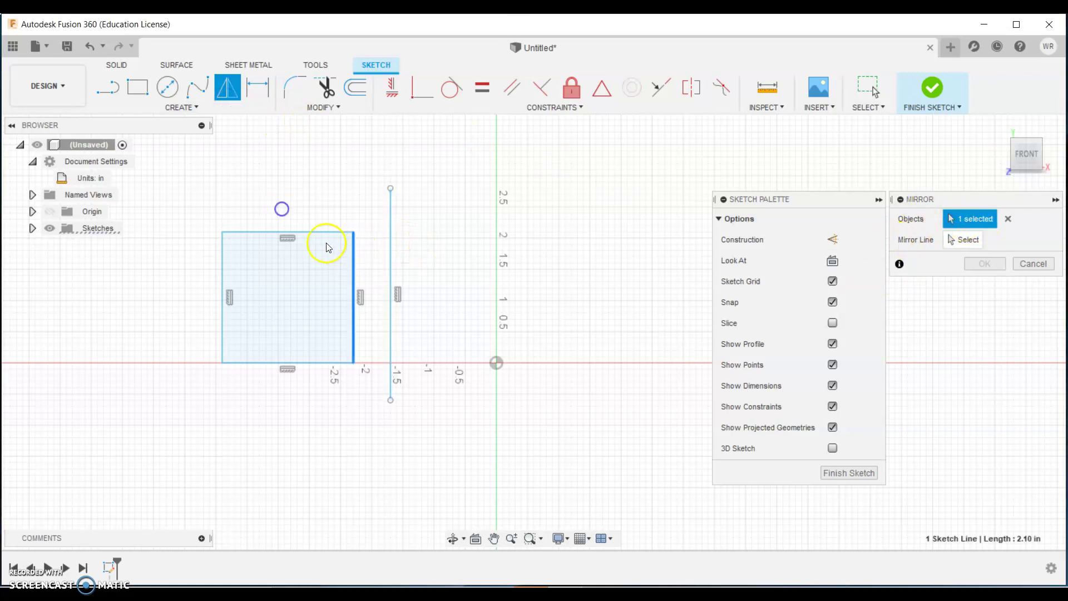
left_click(325, 232)
left_click(221, 266)
left_click(258, 363)
left_click(962, 240)
left_click(391, 269)
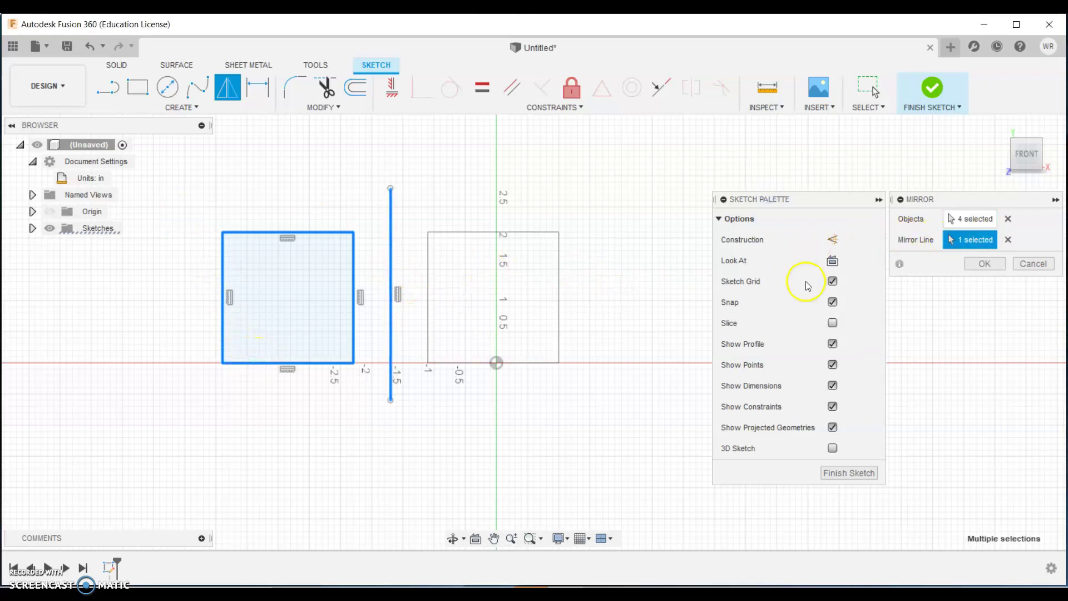
left_click(988, 264)
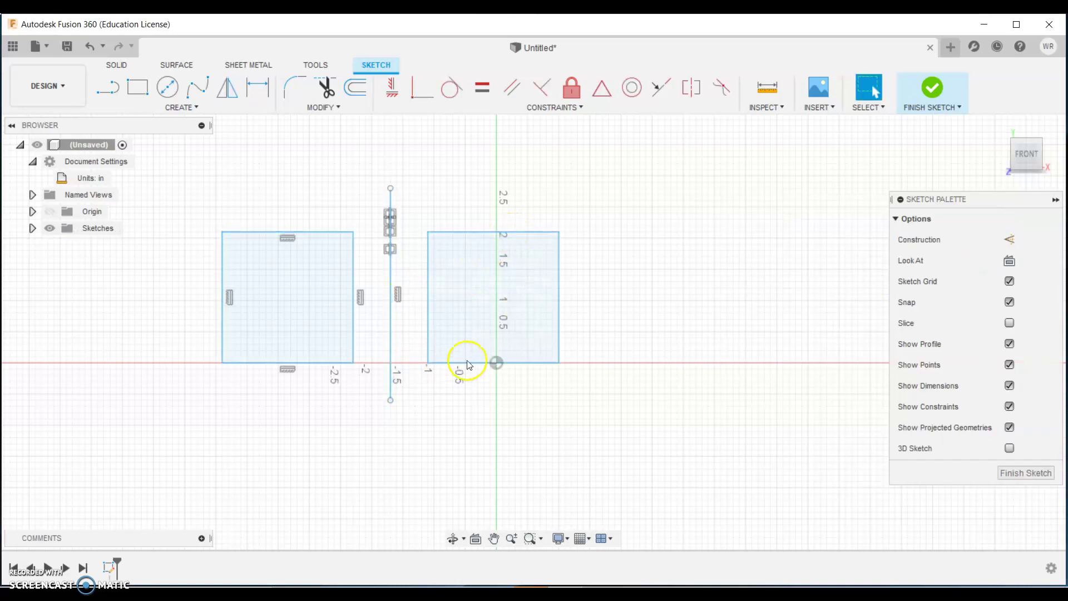
Step: Undo the mirrored copy, the vertical line and the square
key("ctrl+z")
key("ctrl+z")
key("ctrl+z")
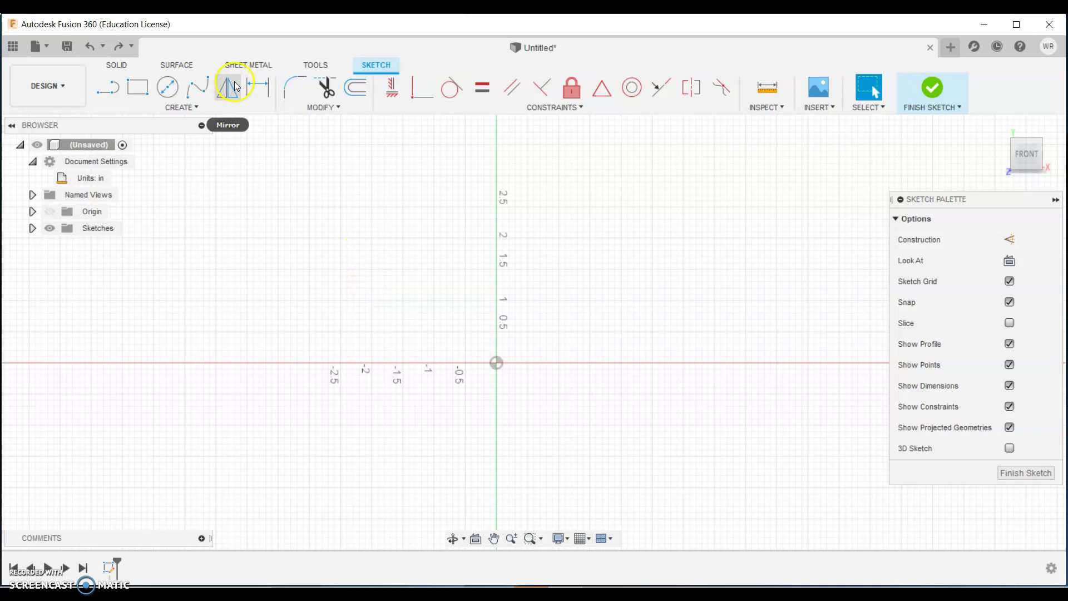
Step: Sketch a circle left of the vertical axis and a larger one overlapping it, centred high near the vertical axis
left_click(167, 87)
left_click(329, 287)
left_click(421, 294)
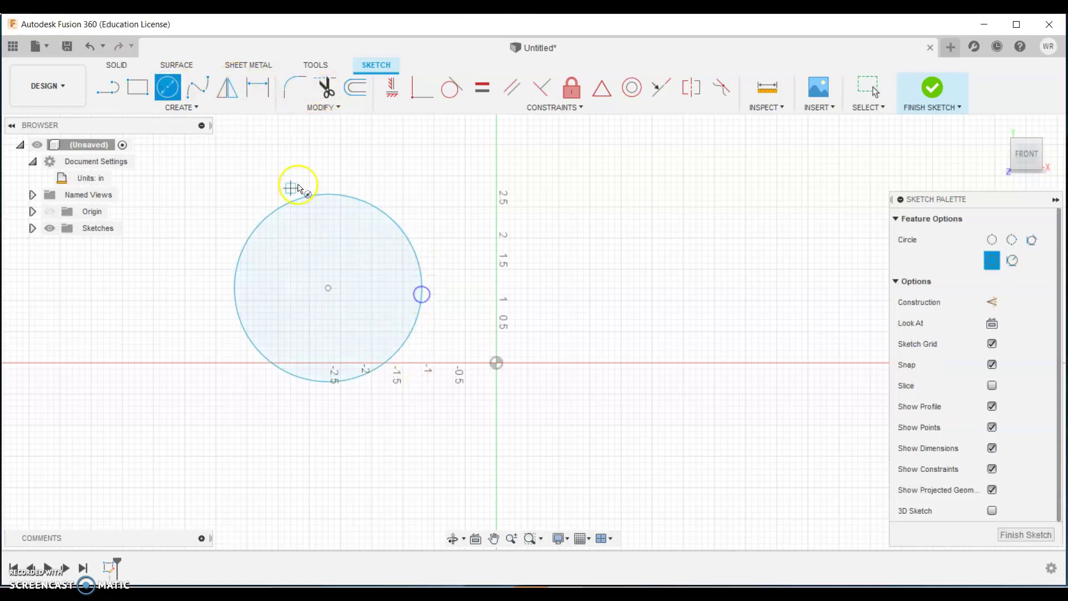
left_click(484, 181)
left_click(382, 262)
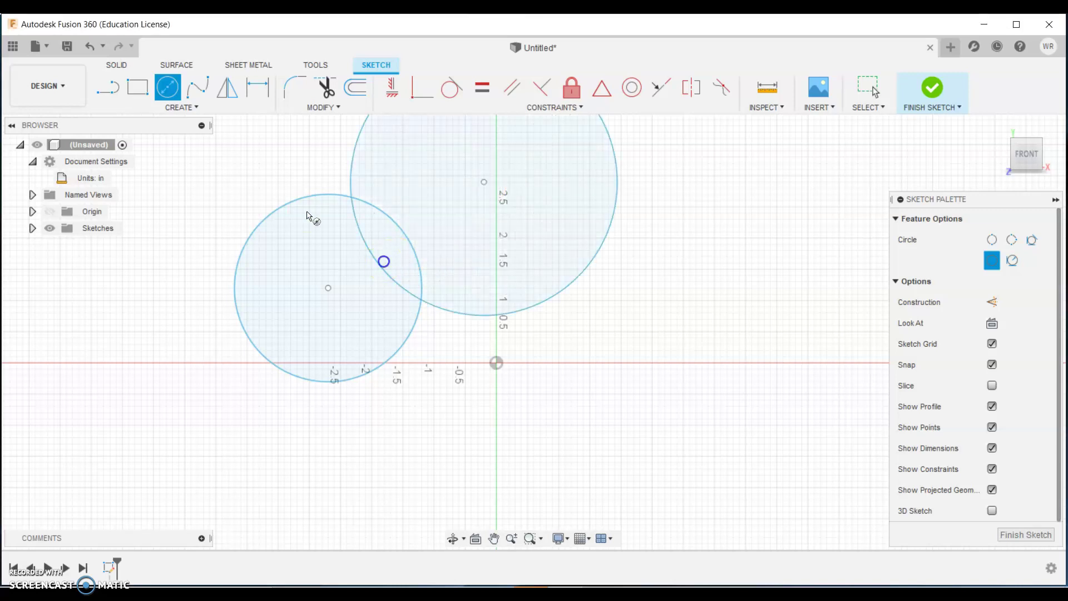
right_click(436, 229)
left_click(490, 210)
Step: Trim both inner arcs where the two circles overlap, leaving a single merged outline
scroll(524, 235, "down", 1)
middle_click_drag(525, 235, 560, 346)
left_click(326, 89)
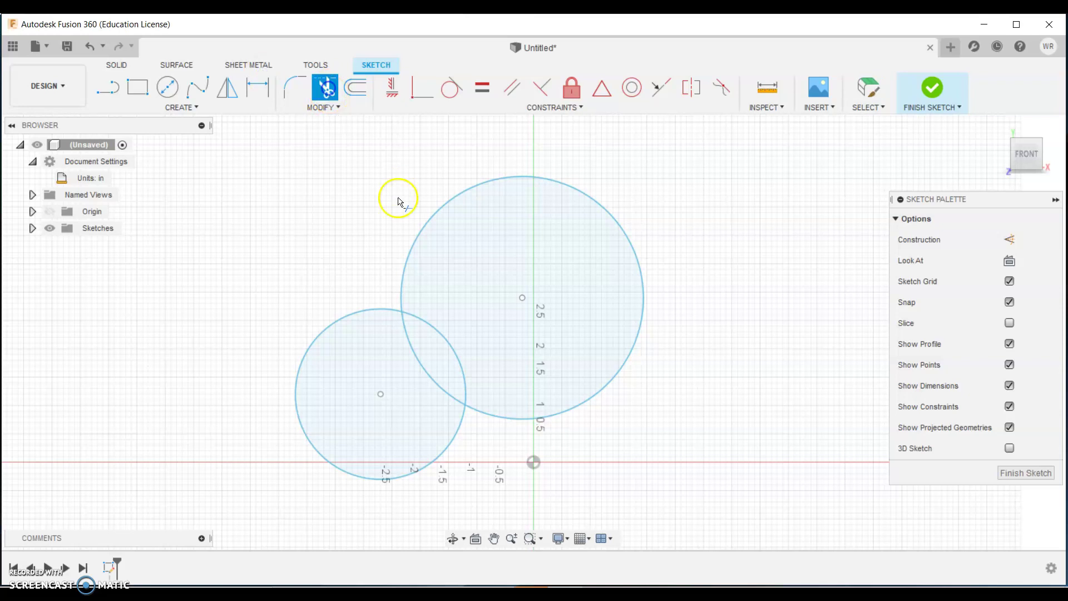
left_click(442, 327)
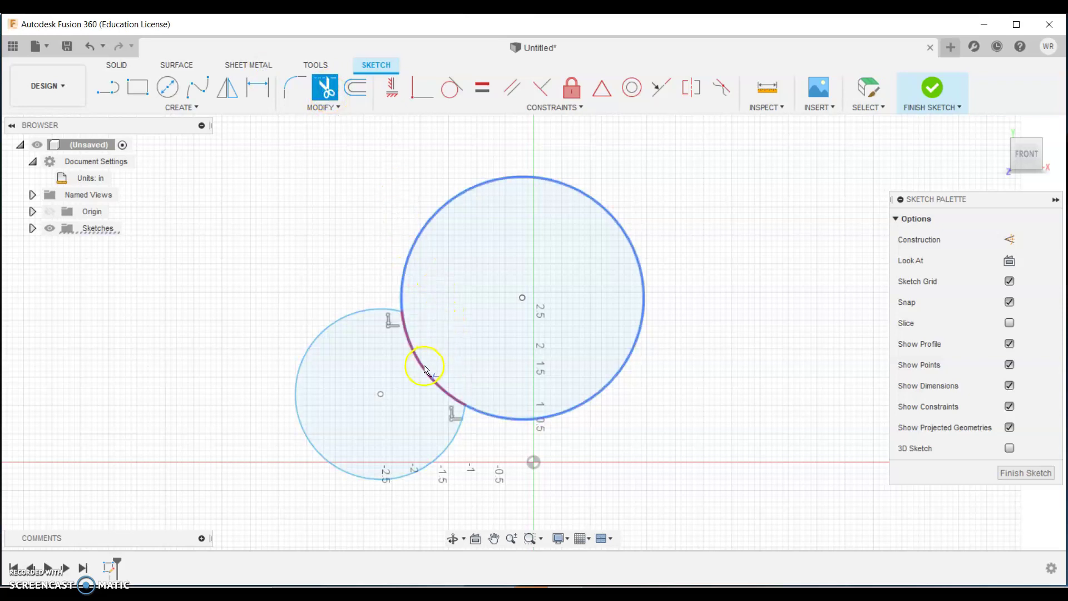
left_click(425, 369)
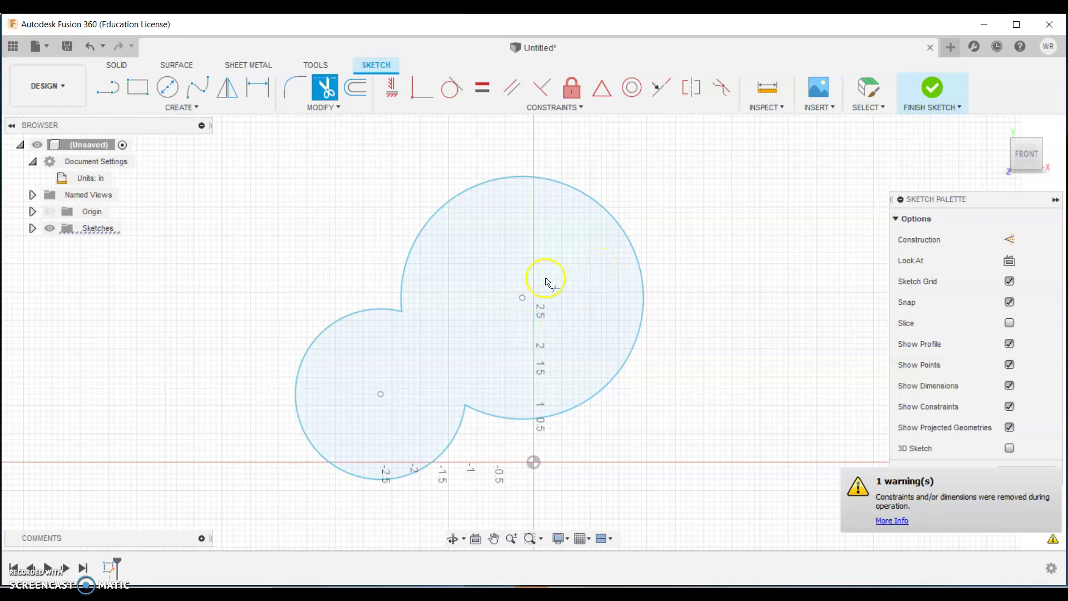
Step: Exit the Trim tool and undo the trims together with both circles
key("Escape")
key("ctrl+z")
key("ctrl+z")
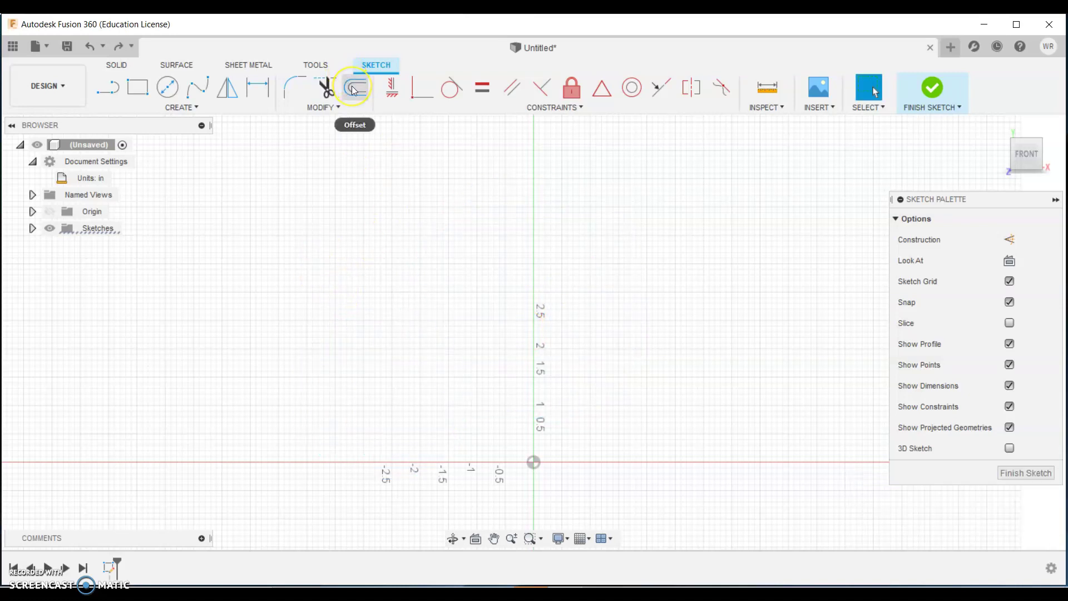
Step: Sketch a circle above the horizontal axis and left of the vertical axis
left_click(167, 87)
left_click(392, 287)
left_click(449, 276)
Step: Offset the circle outward by 0.592 in, and undo both the offset and the circle
left_click(355, 88)
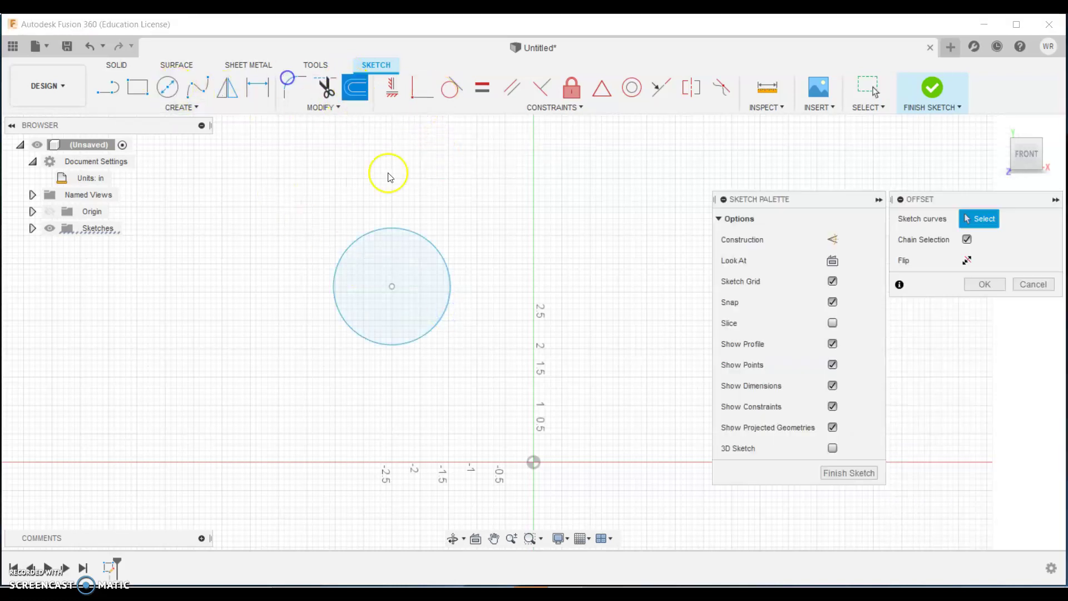
left_click(434, 245)
left_click_drag(439, 240, 470, 239)
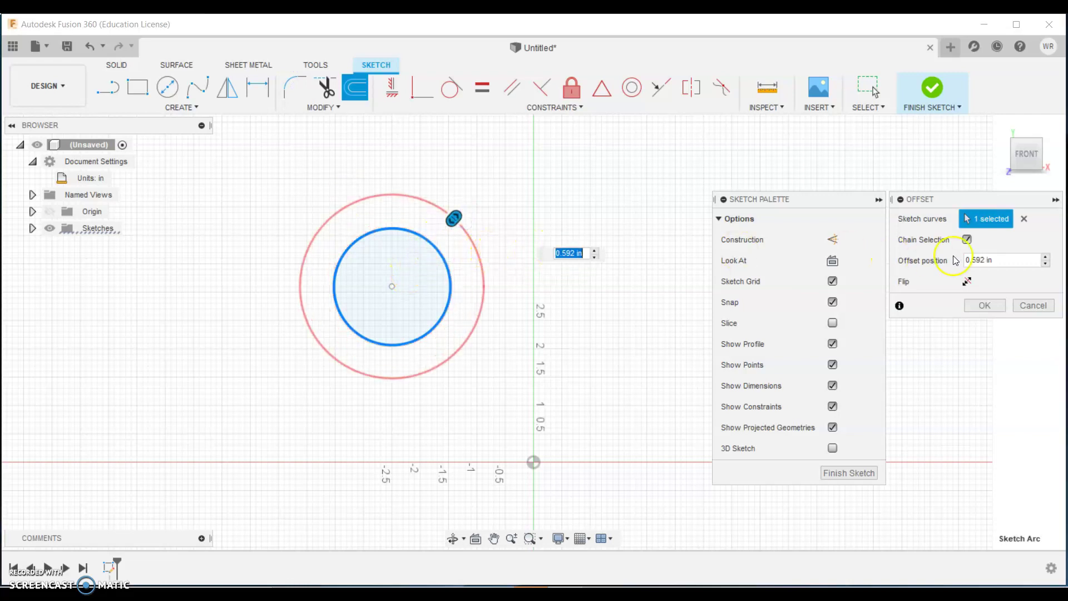
left_click(982, 305)
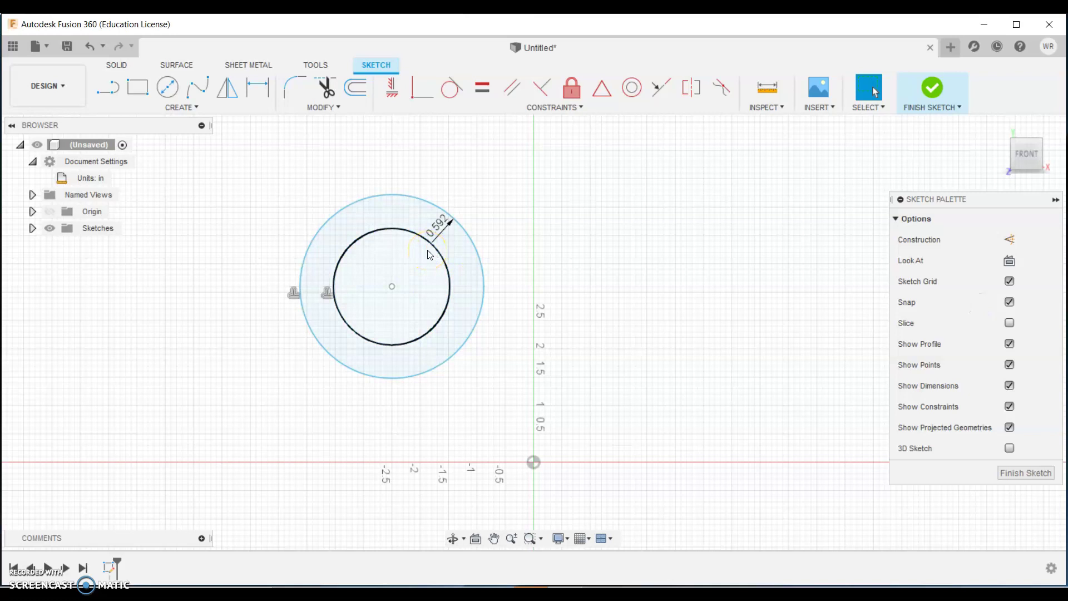
key("ctrl+z")
key("ctrl+z")
Step: Sketch a two-point rectangle above the horizontal axis and left of the vertical axis
left_click(137, 87)
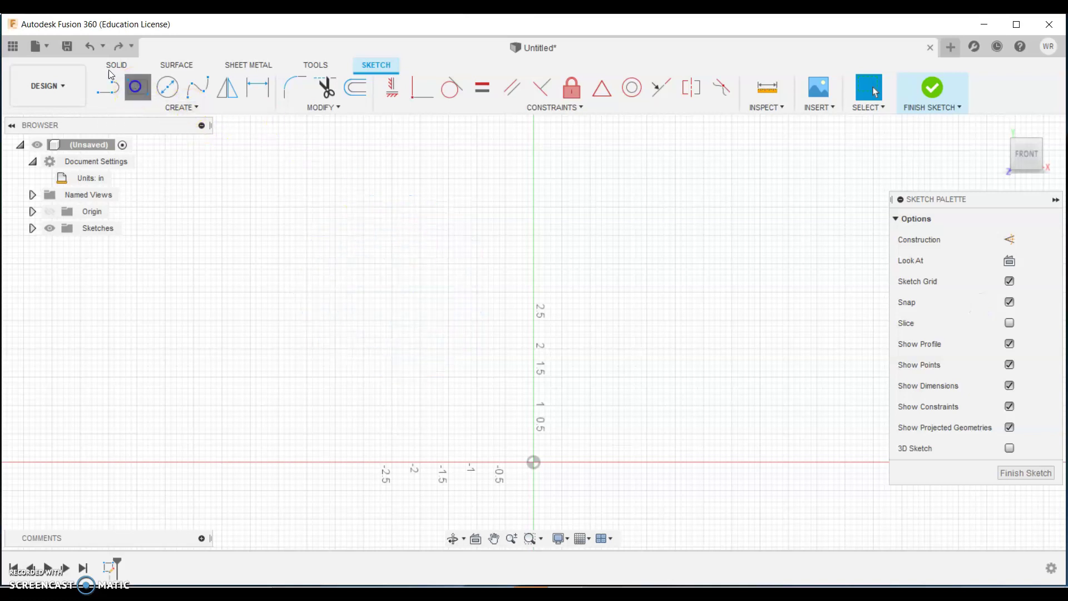
left_click(323, 247)
left_click(432, 349)
right_click(494, 317)
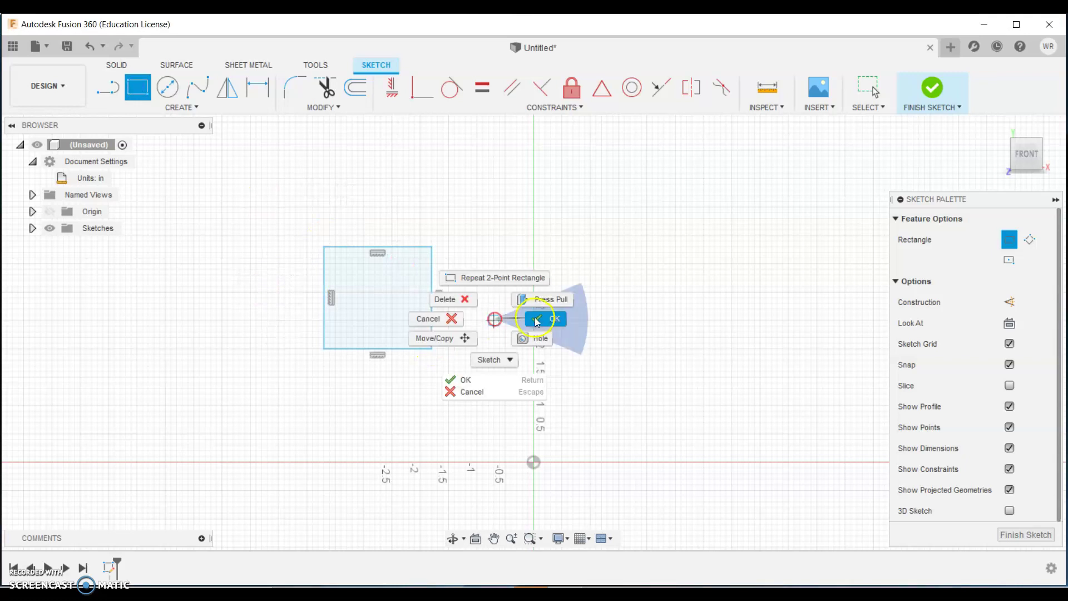
key("Escape")
Step: Offset the rectangle inward by 0.346 in, and undo both the offset and the rectangle
left_click(371, 90)
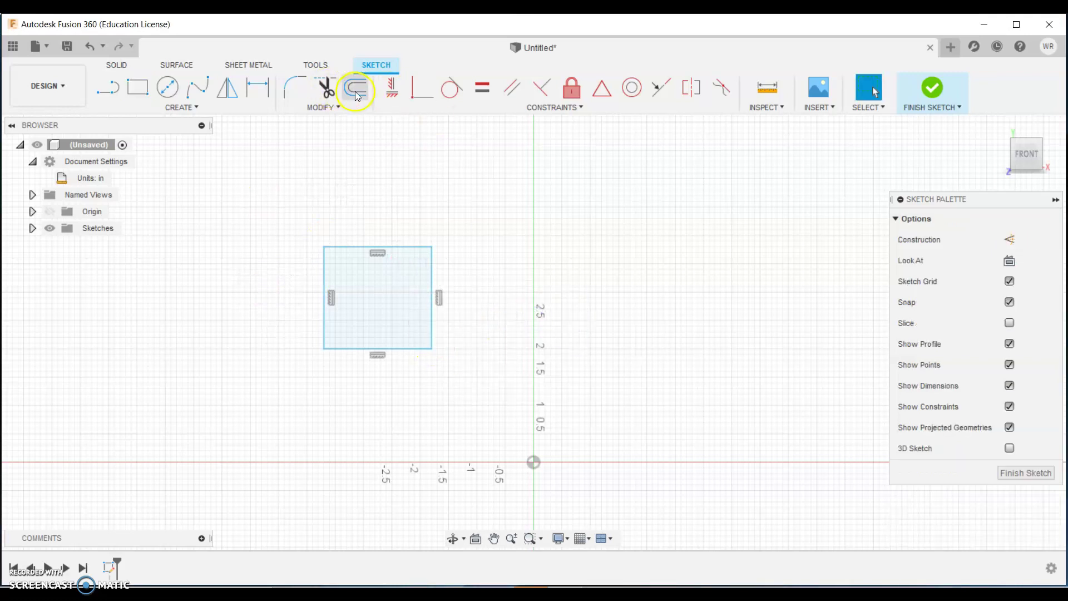
left_click(401, 248)
left_click_drag(403, 256, 440, 264)
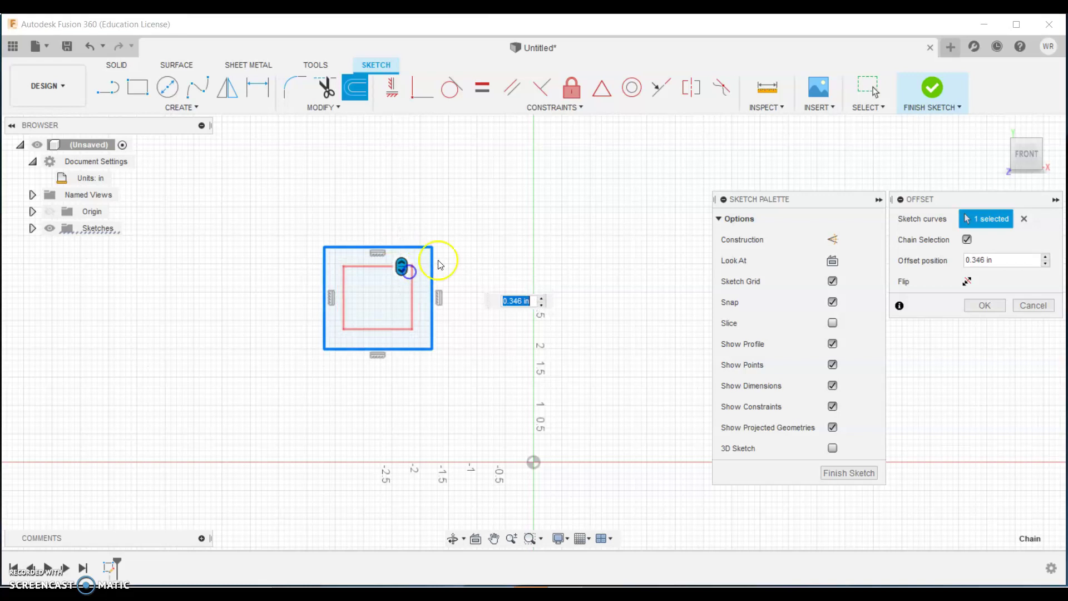
left_click(965, 307)
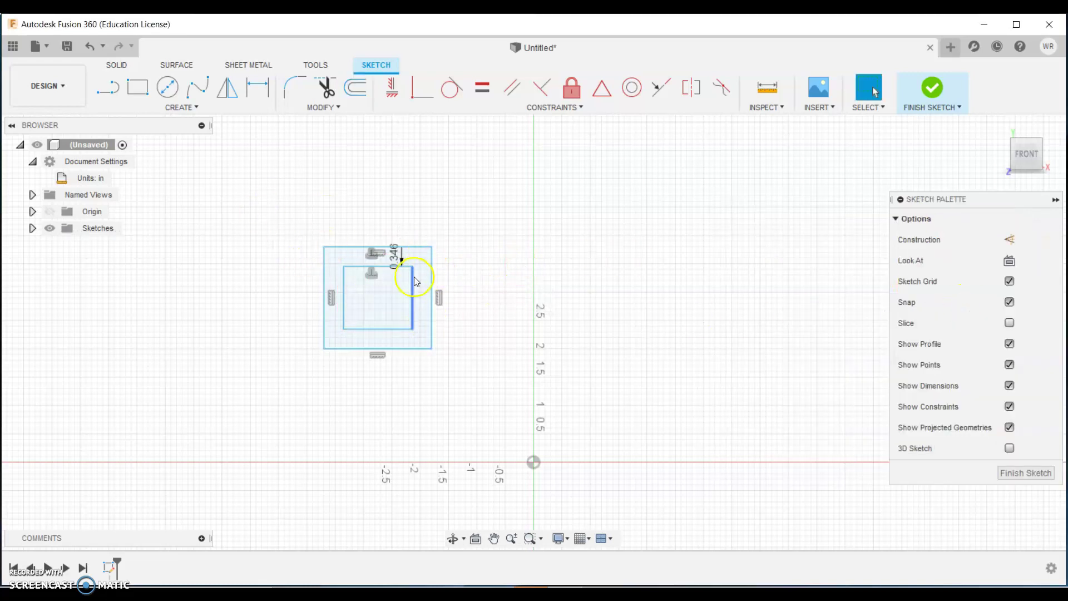
key("ctrl+z")
key("ctrl+z")
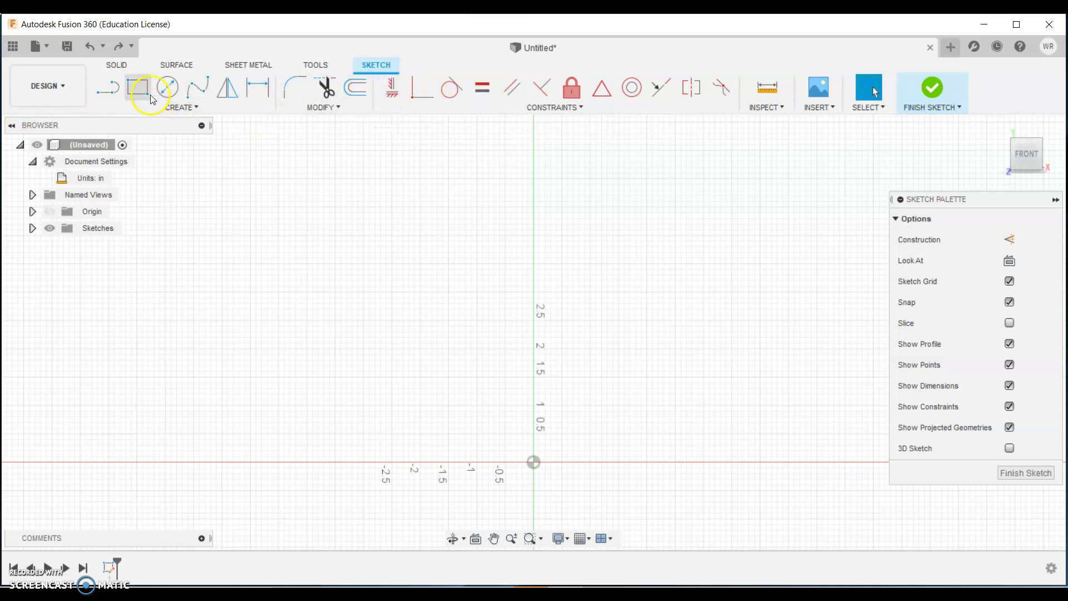
Step: Sketch a slightly slanted line left of the vertical axis and level it with the Horizontal/Vertical constraint
left_click(108, 88)
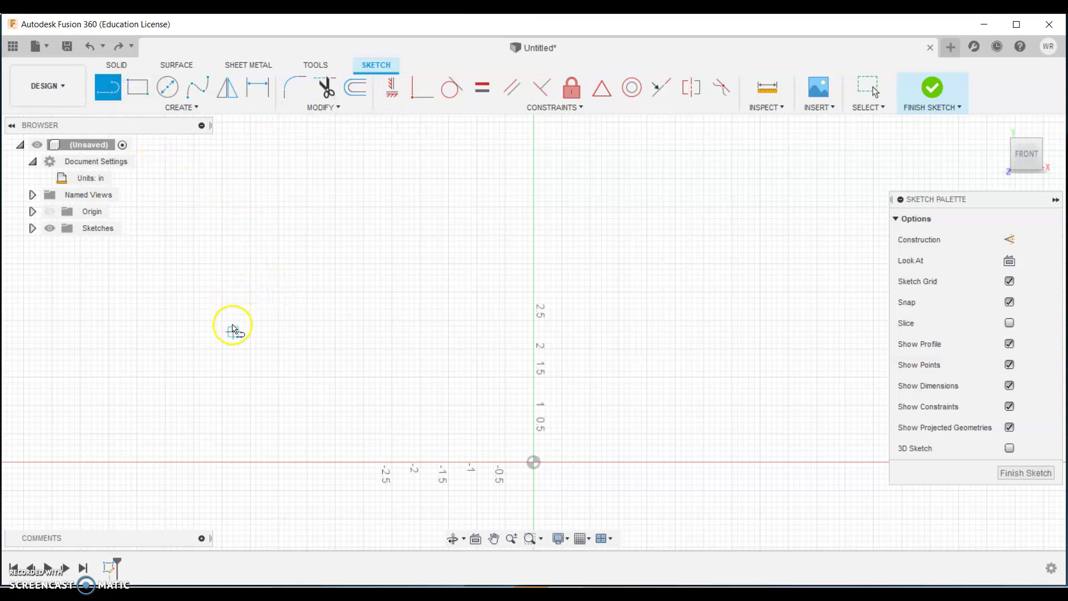
left_click(227, 343)
left_click(460, 337)
right_click(509, 336)
left_click(549, 340)
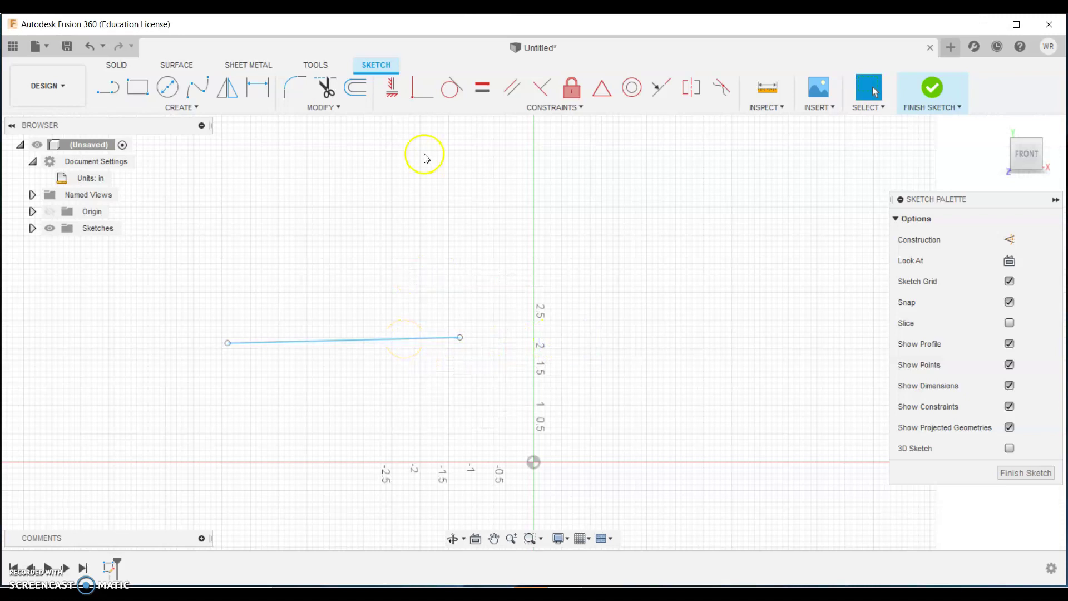
left_click(389, 91)
left_click(376, 338)
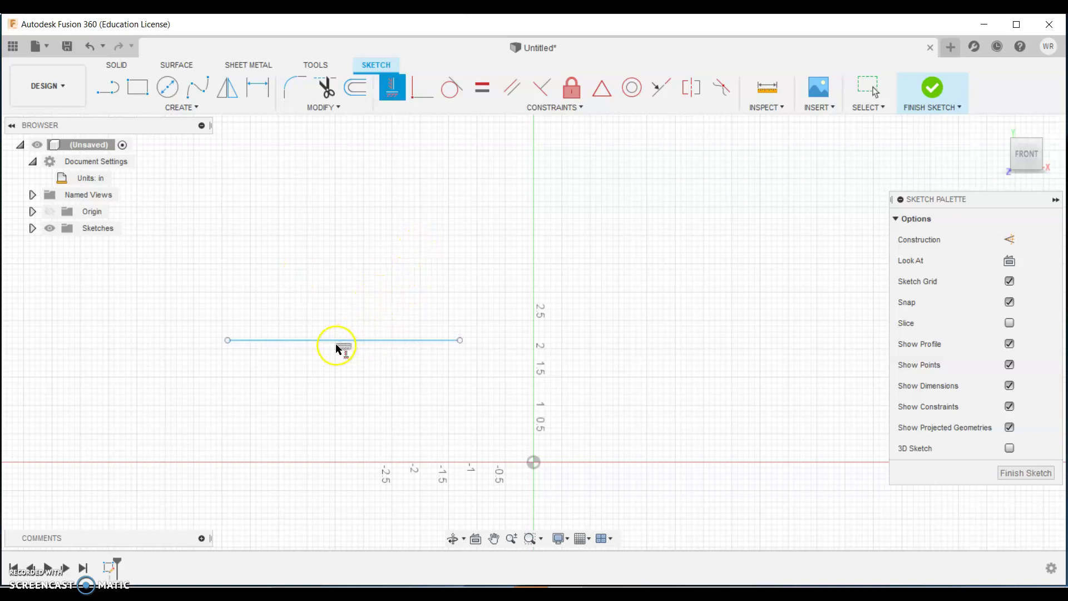
Step: Sketch a steep two-segment line above the right part of the horizontal line, ending just short of it
left_click(107, 87)
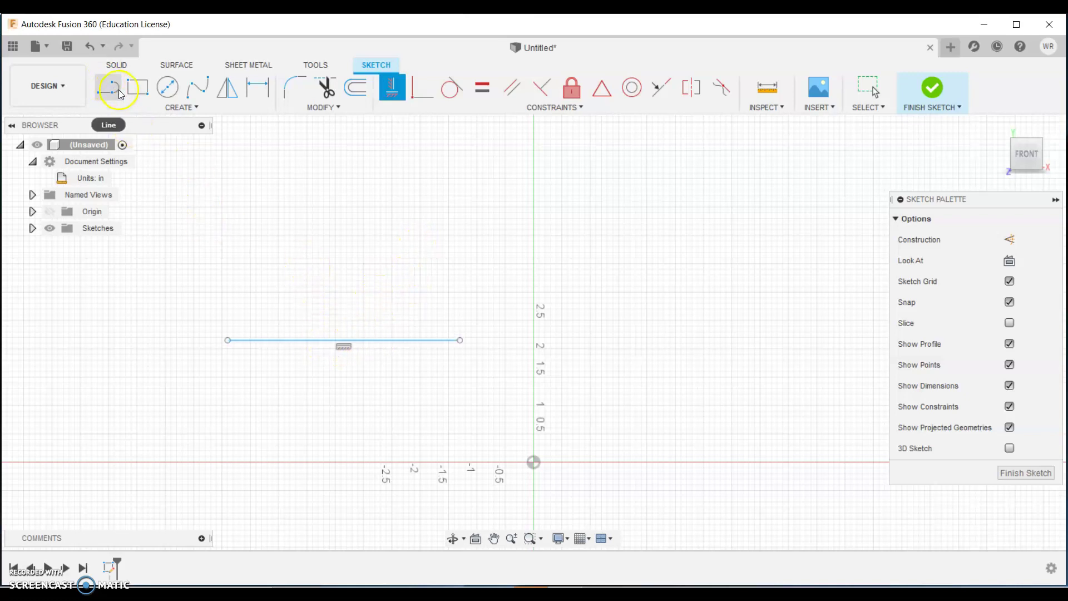
left_click(409, 200)
left_click(436, 319)
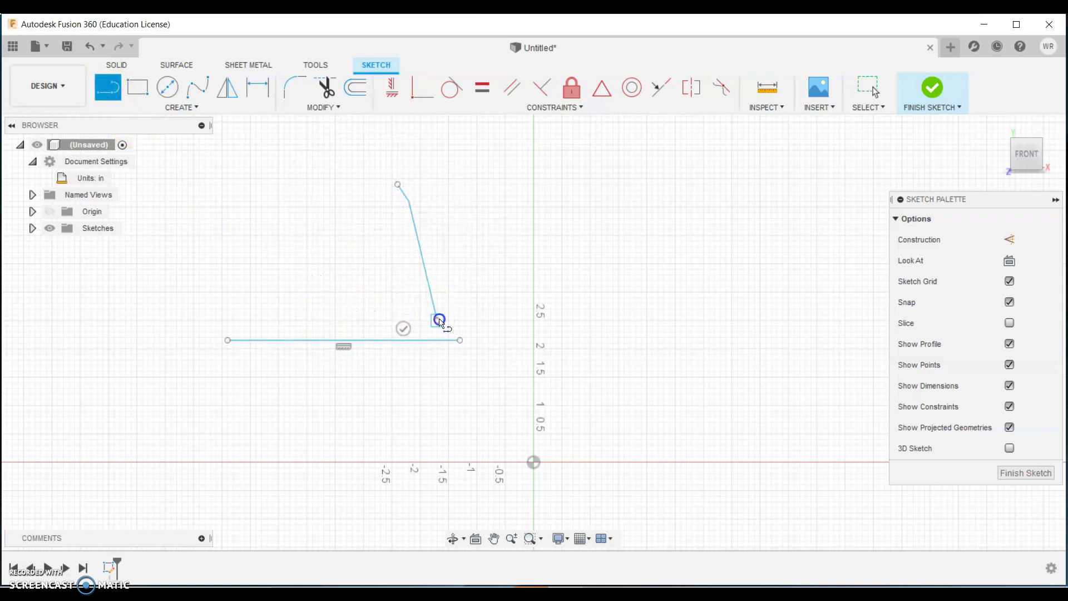
right_click(453, 270)
left_click(512, 268)
Step: Make both segments of the steep line vertical with the Horizontal/Vertical constraint
left_click(392, 87)
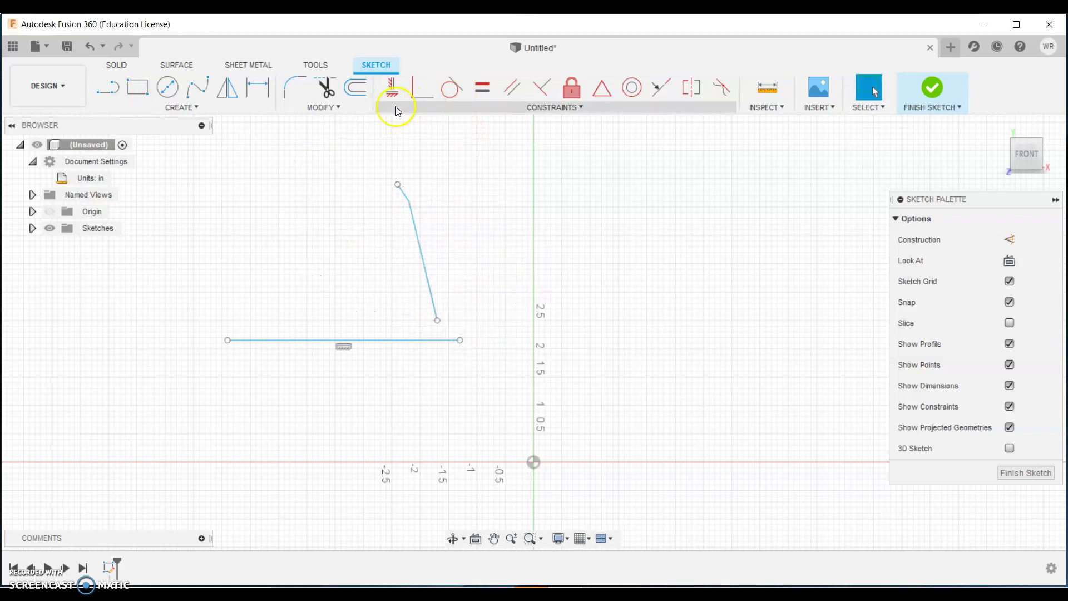
left_click(418, 239)
left_click(496, 204)
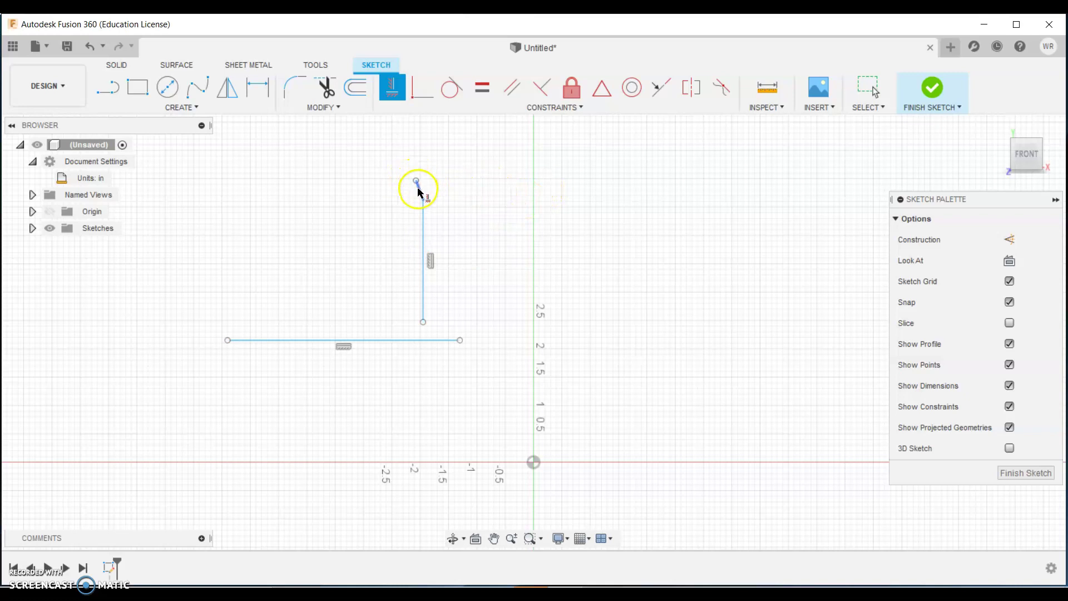
left_click(463, 198)
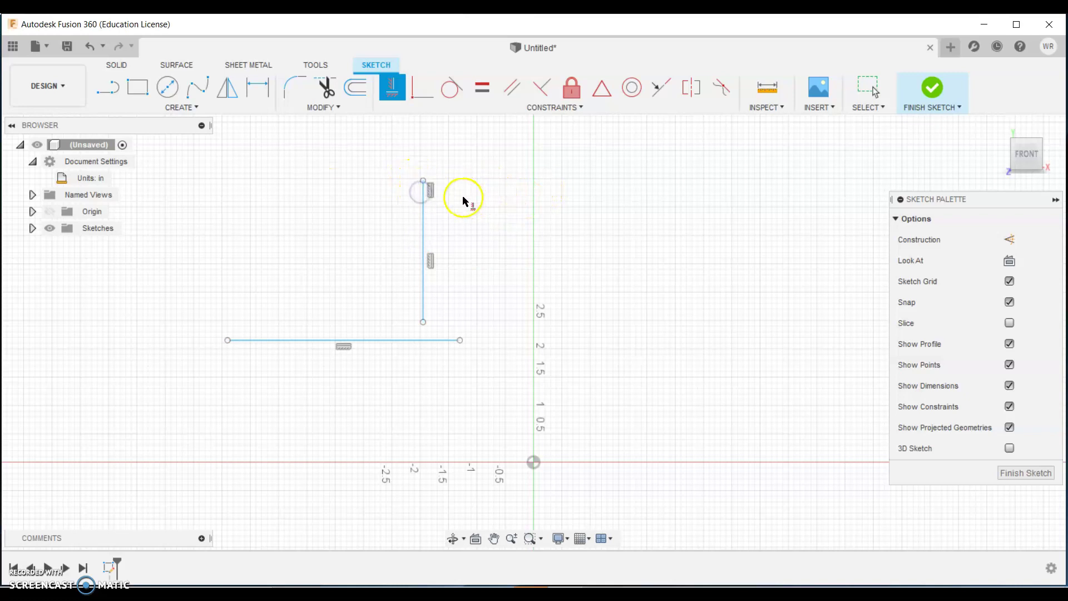
right_click(433, 192)
left_click(445, 266)
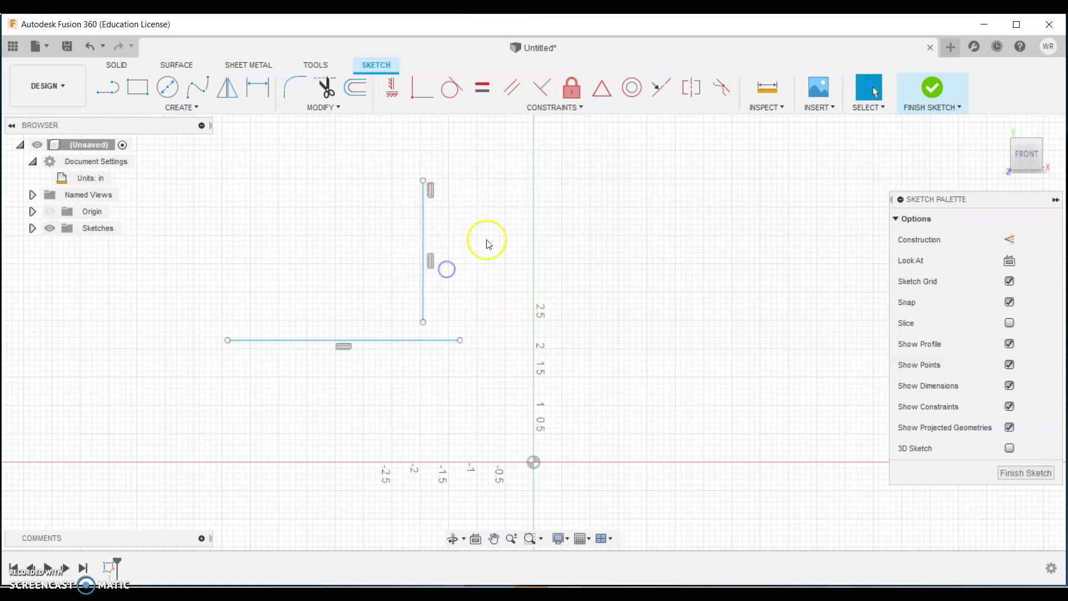
Step: Undo the two vertical constraints together with the two-segment line
key("ctrl+z")
key("ctrl+z")
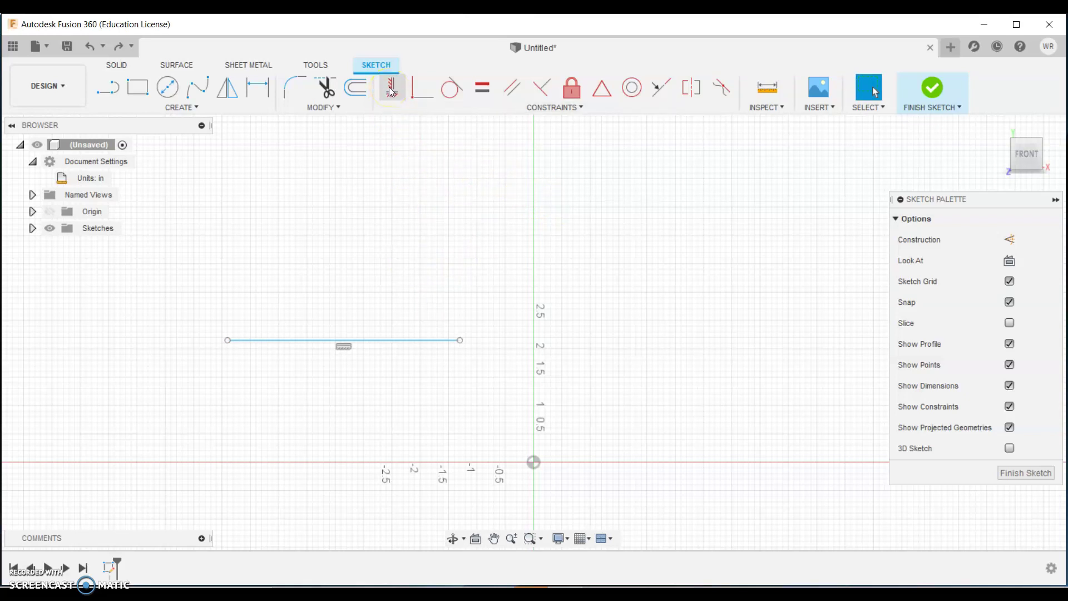
key("ctrl+z")
Step: Apply the Horizontal/Vertical constraint to the remaining line again
left_click(396, 112)
left_click(392, 87)
left_click(370, 340)
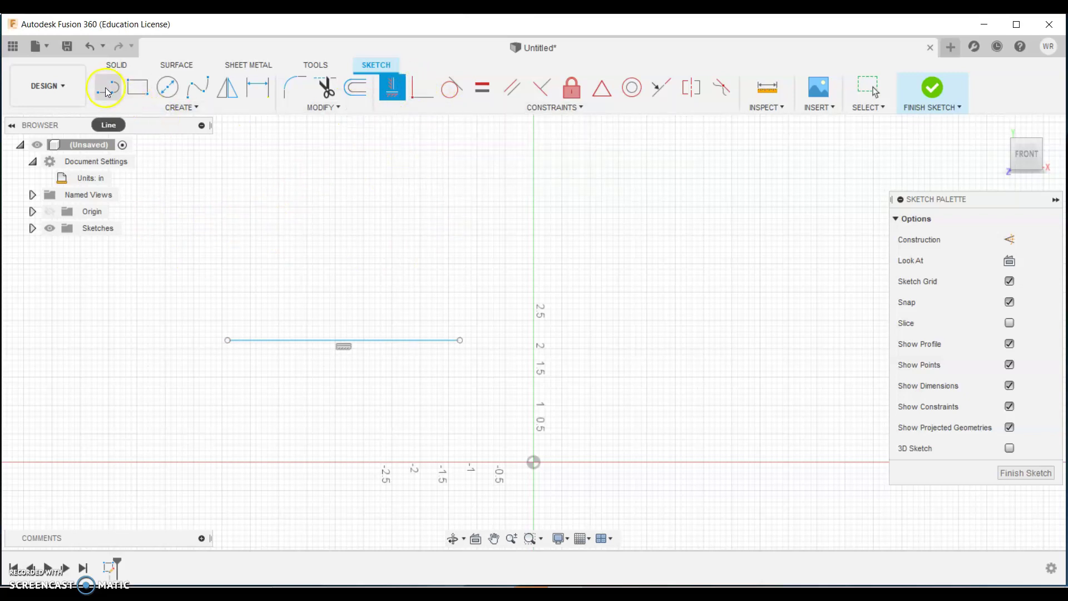
Step: Sketch a vertical line about 1.95 in long that ends perpendicular on the horizontal line
left_click(87, 78)
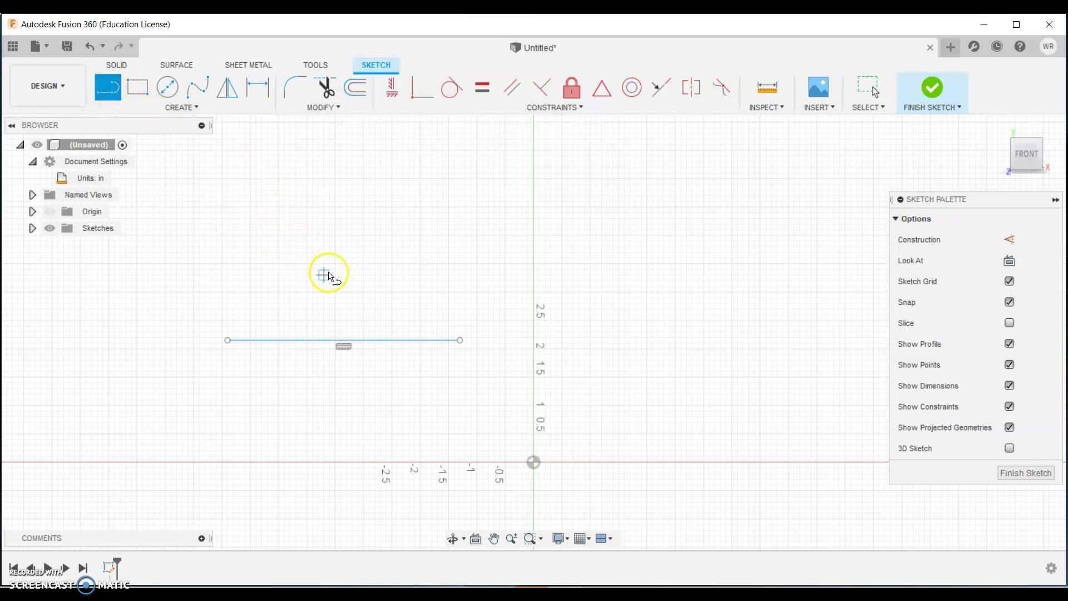
left_click(313, 229)
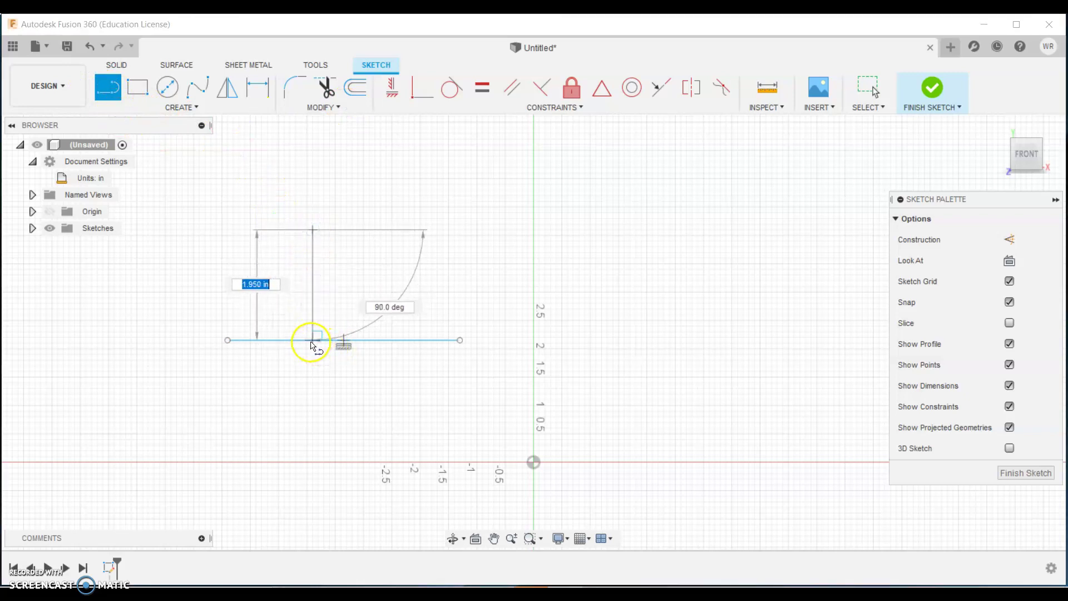
left_click(311, 340)
right_click(272, 310)
left_click(320, 306)
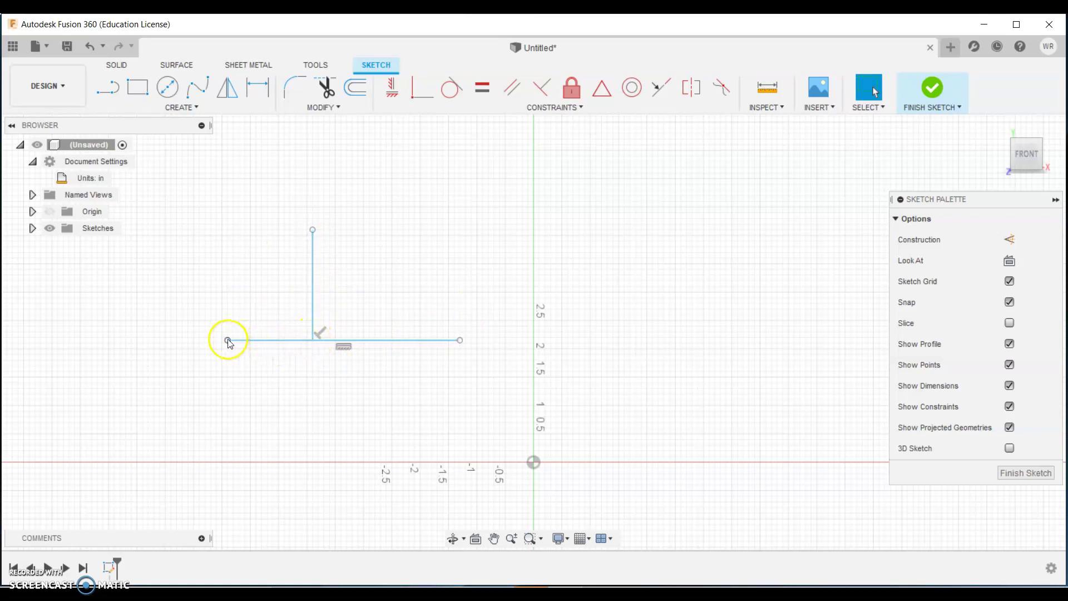
Step: Make the horizontal line's left endpoint coincident with the vertical line, and undo this constraint together with the vertical line
left_click(423, 88)
left_click(313, 318)
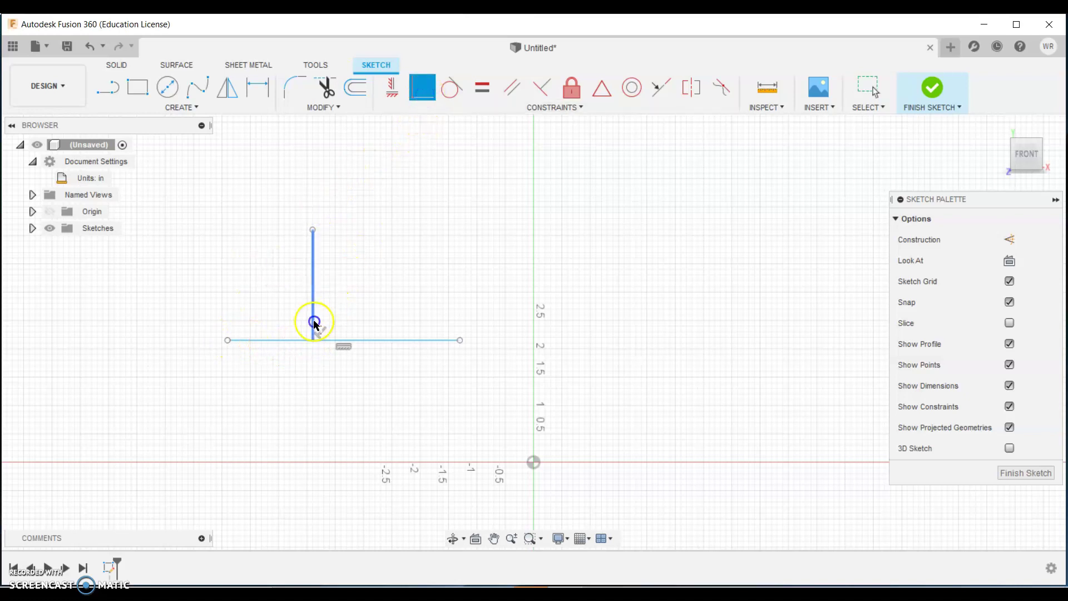
left_click(228, 340)
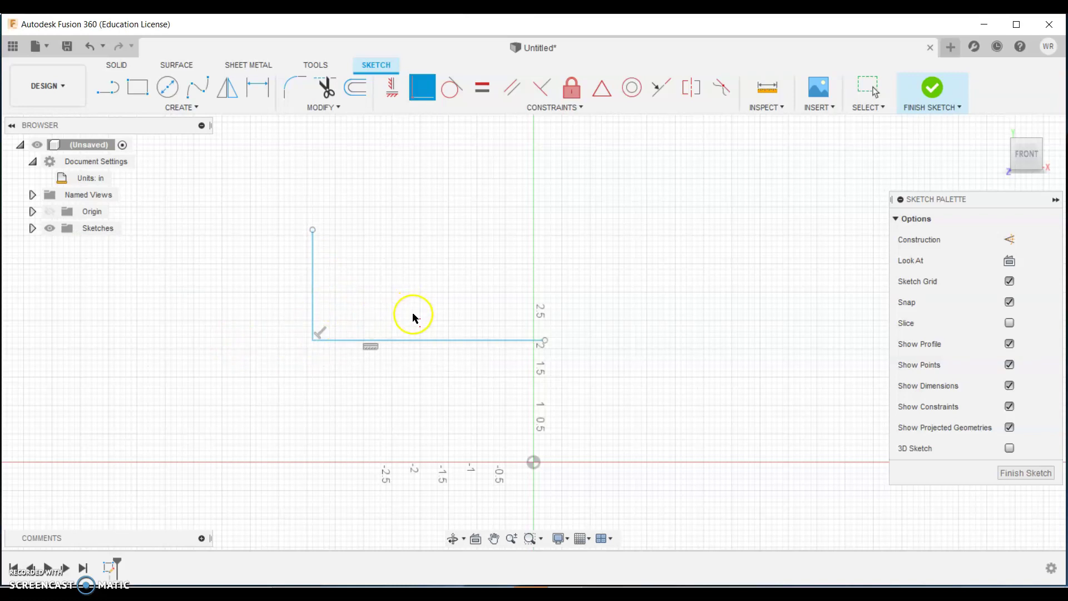
key("ctrl+z")
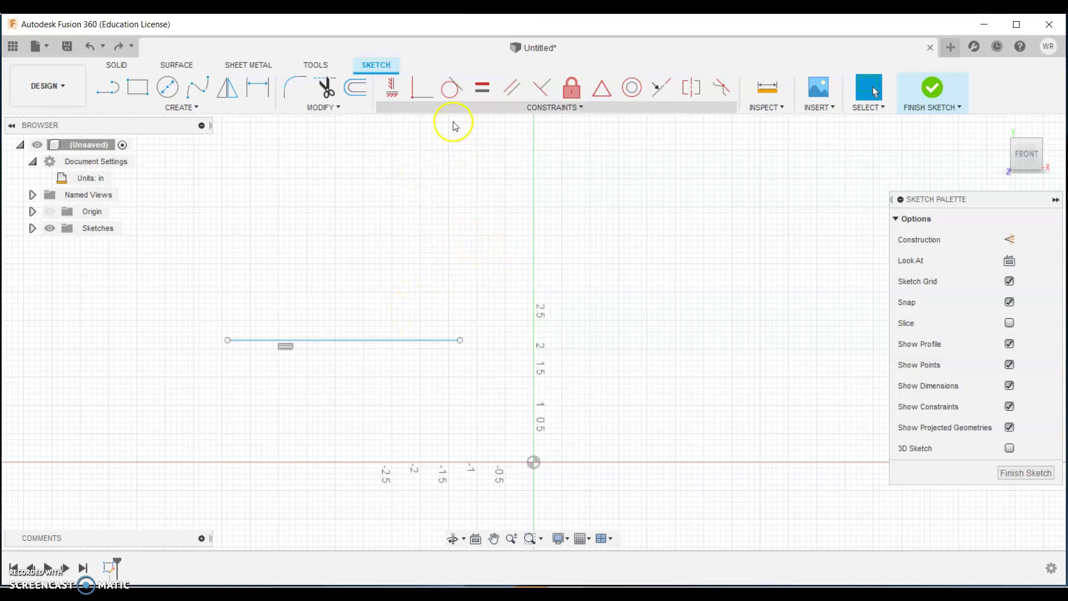
Step: Sketch a circle above the left part of the horizontal line without touching it
left_click(167, 87)
left_click(290, 218)
left_click(356, 257)
right_click(453, 236)
left_click(504, 235)
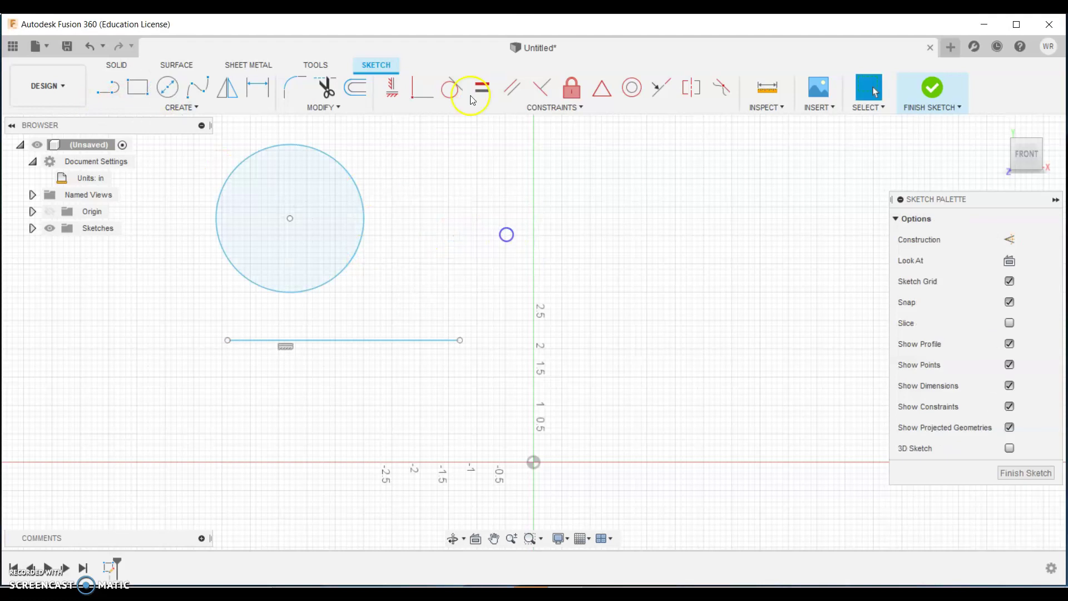
Step: Apply a Tangent constraint between the circle and the horizontal line
left_click(454, 98)
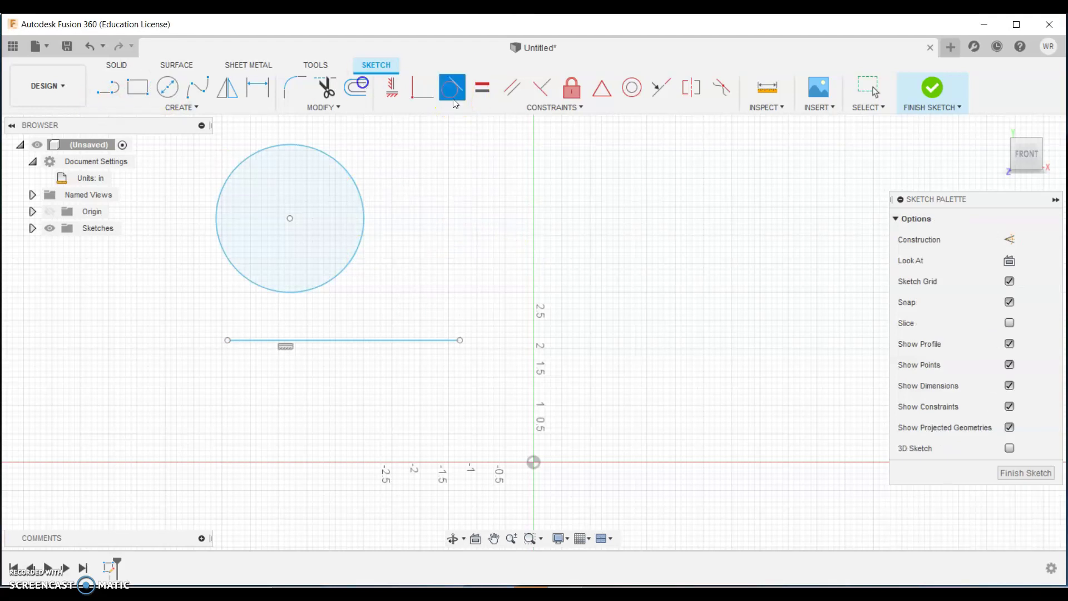
left_click(302, 287)
left_click(303, 340)
Step: Examine the contact point between the circle and the horizontal line up close
scroll(293, 310, "down", 1)
scroll(281, 284, "up", 5)
scroll(322, 293, "up", 3)
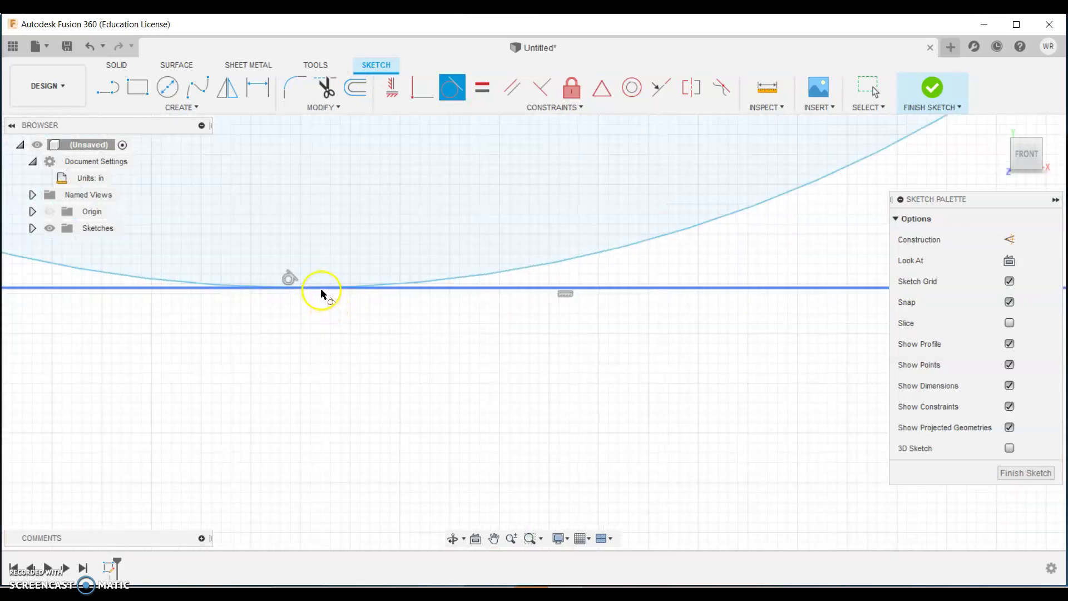
scroll(350, 280, "down", 1)
scroll(349, 282, "up", 3)
scroll(344, 282, "up", 2)
scroll(302, 286, "down", 4)
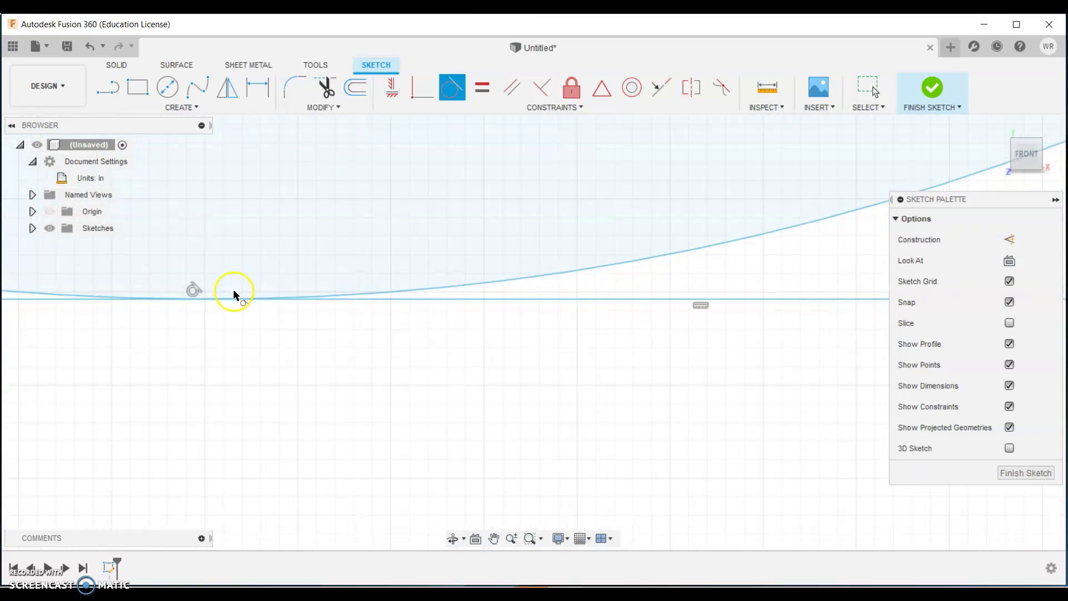
scroll(263, 287, "down", 6)
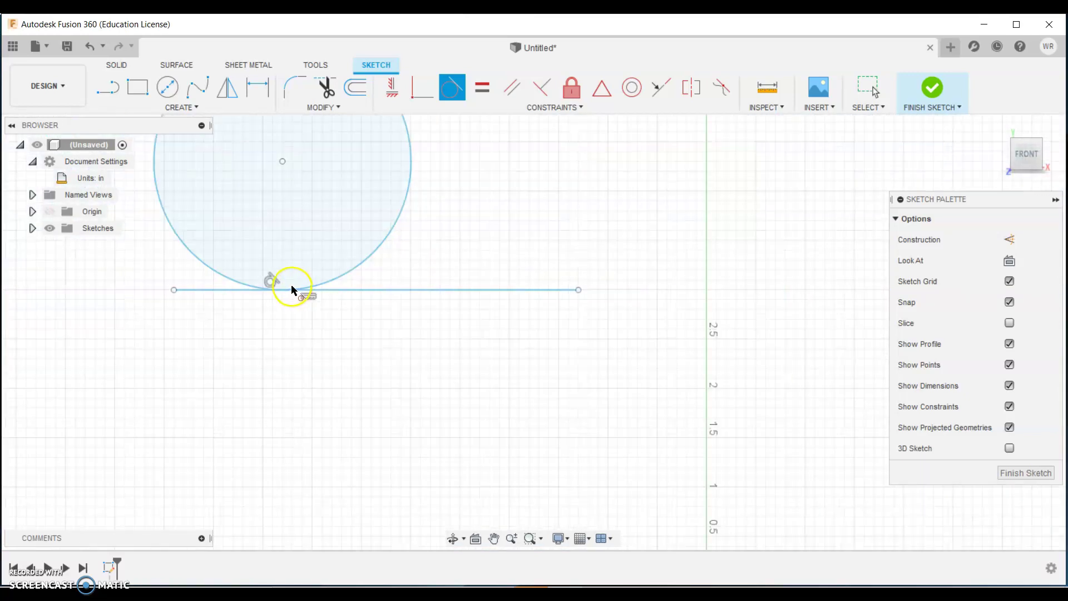
middle_click_drag(293, 288, 346, 414)
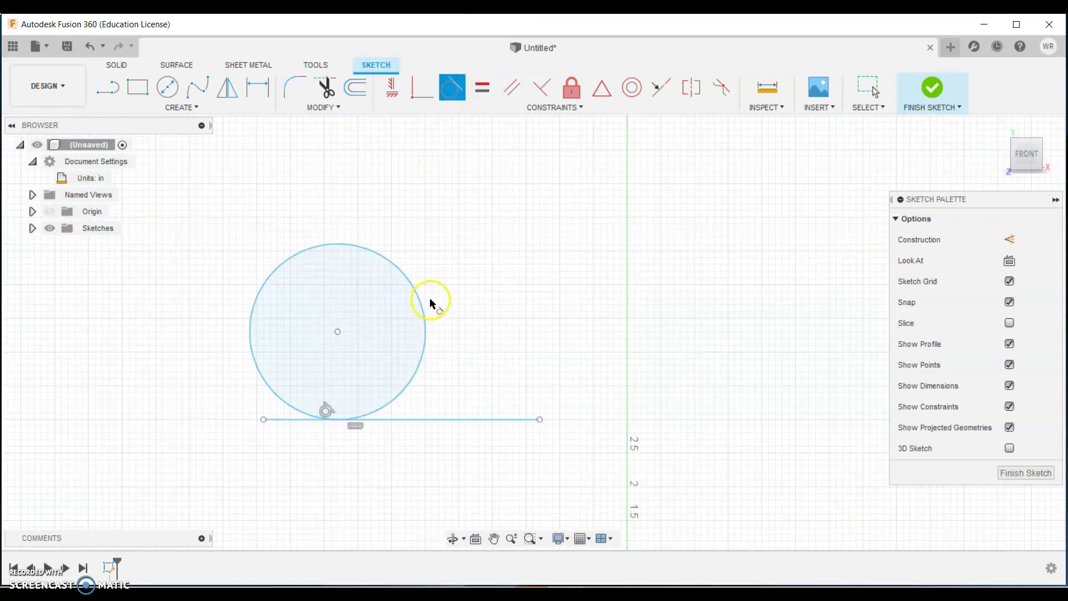
Step: Sketch a second, smaller circle to the upper right of the tangent circle
left_click(167, 87)
left_click(520, 263)
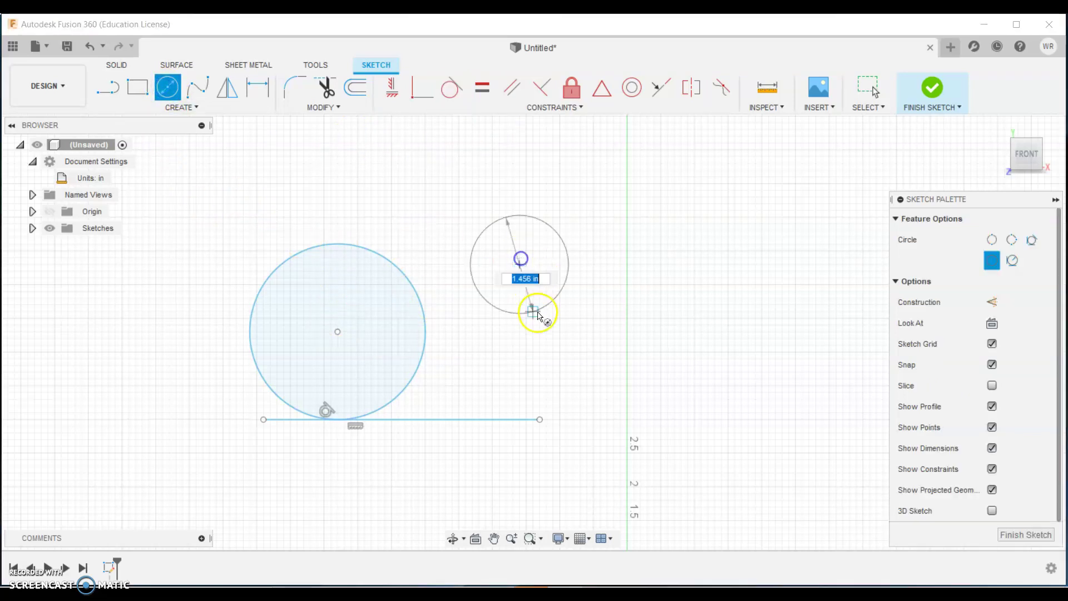
left_click(526, 295)
right_click(427, 253)
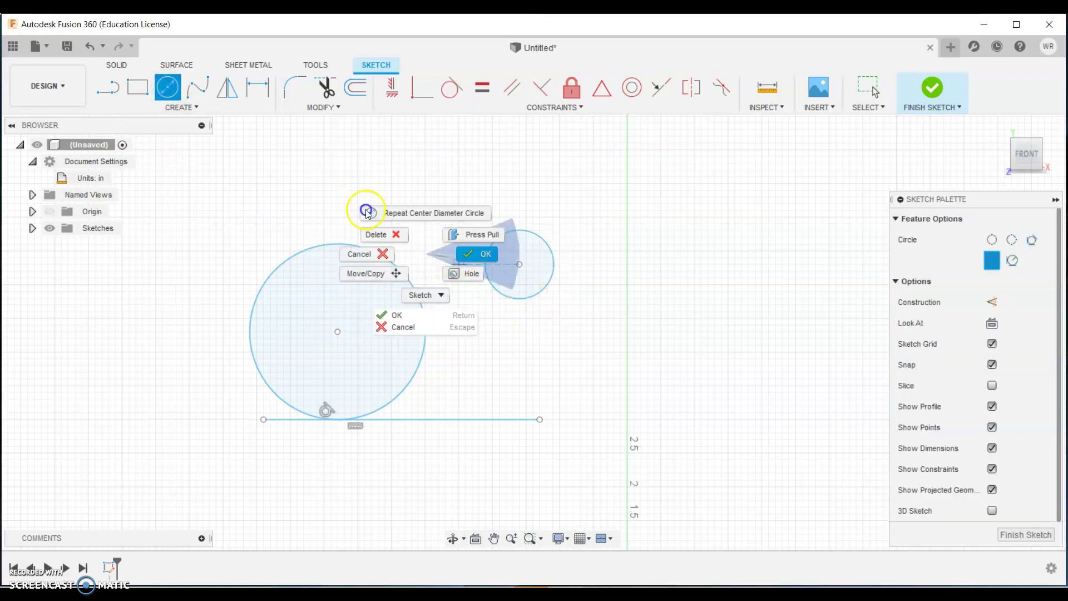
left_click(465, 254)
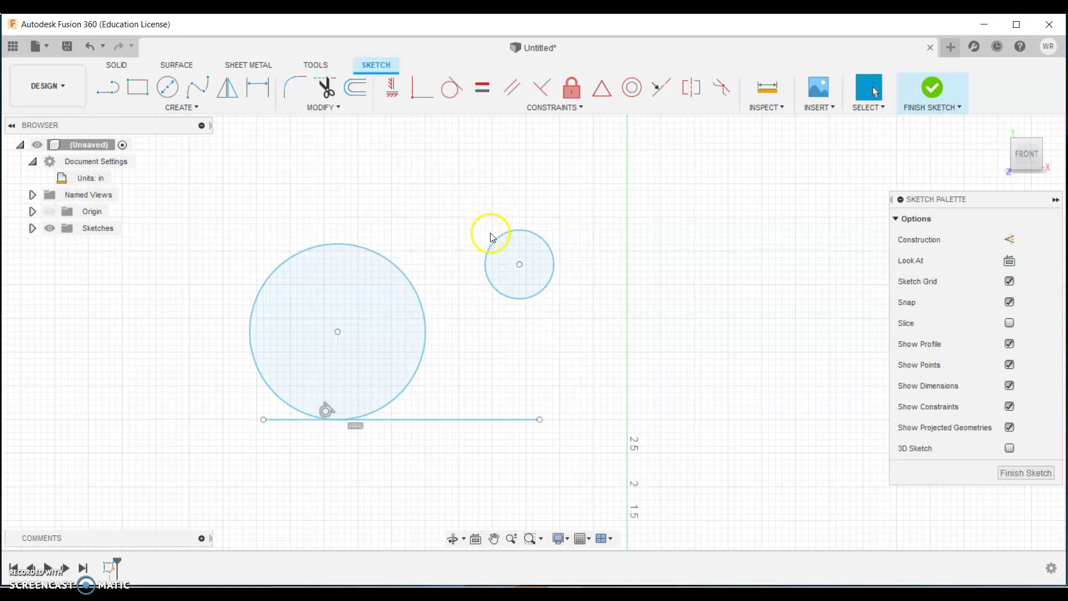
Step: Apply an Equal constraint between the small circle and the large tangent circle
left_click(483, 88)
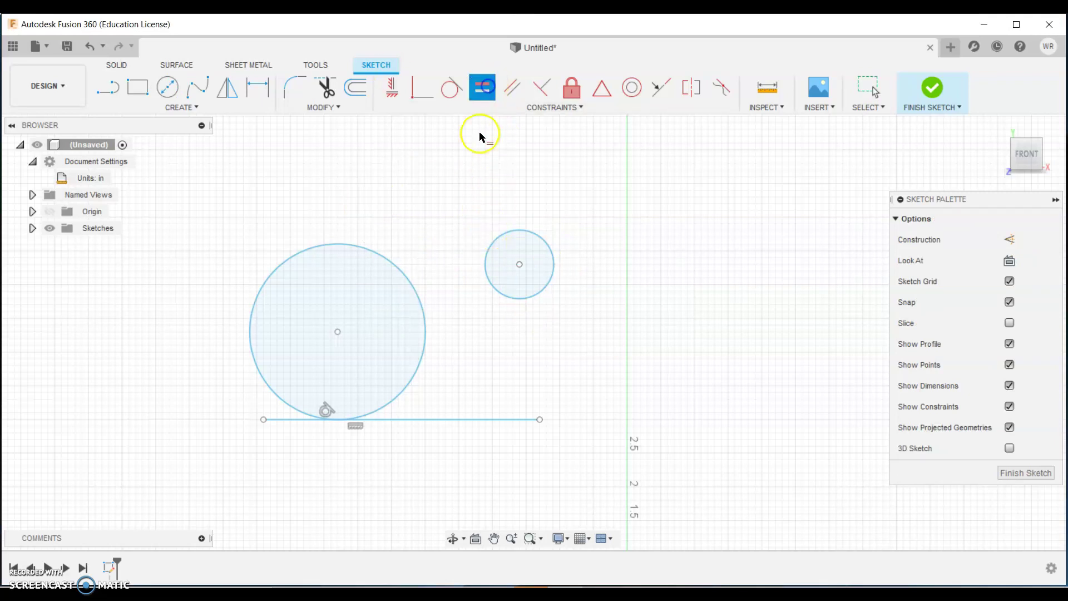
left_click(485, 281)
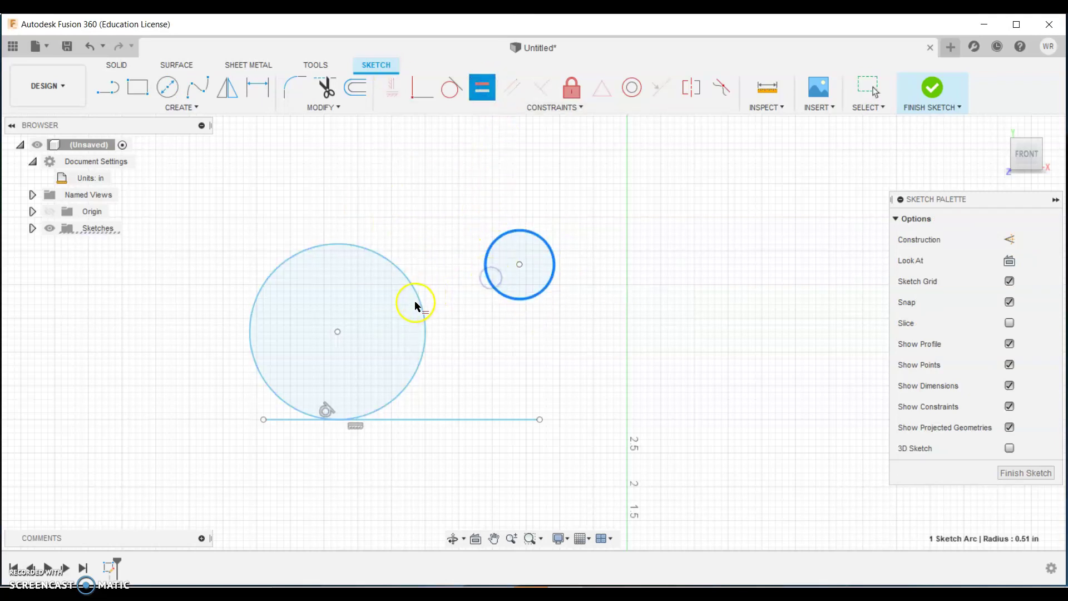
left_click(334, 245)
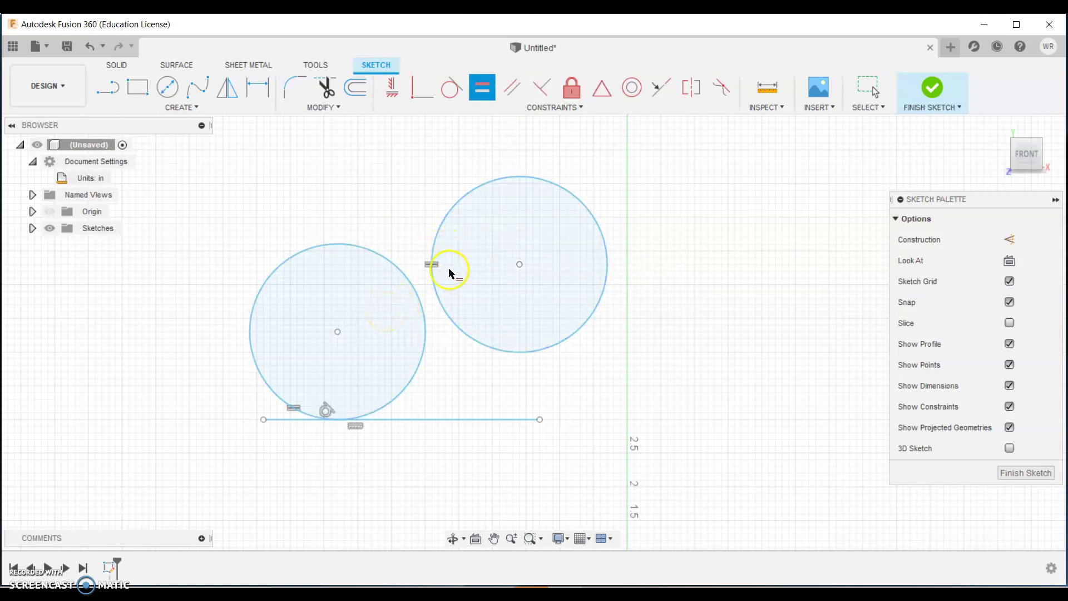
Step: Sketch a third circle overlapping the lower right of the second circle and make the two equal with an Equal constraint
left_click(167, 87)
left_click(661, 379)
left_click(762, 405)
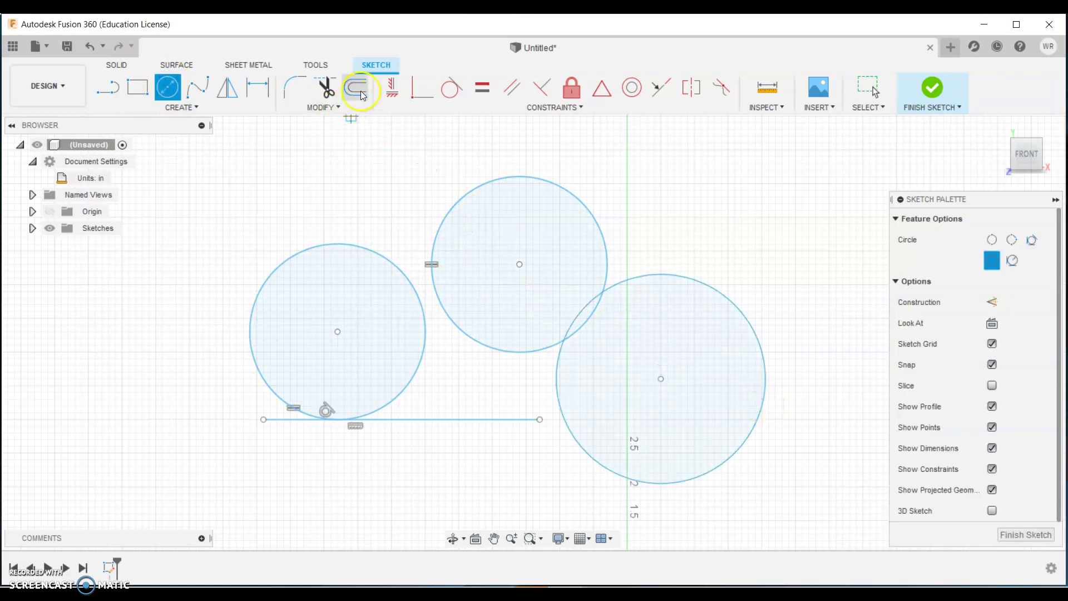
left_click(480, 87)
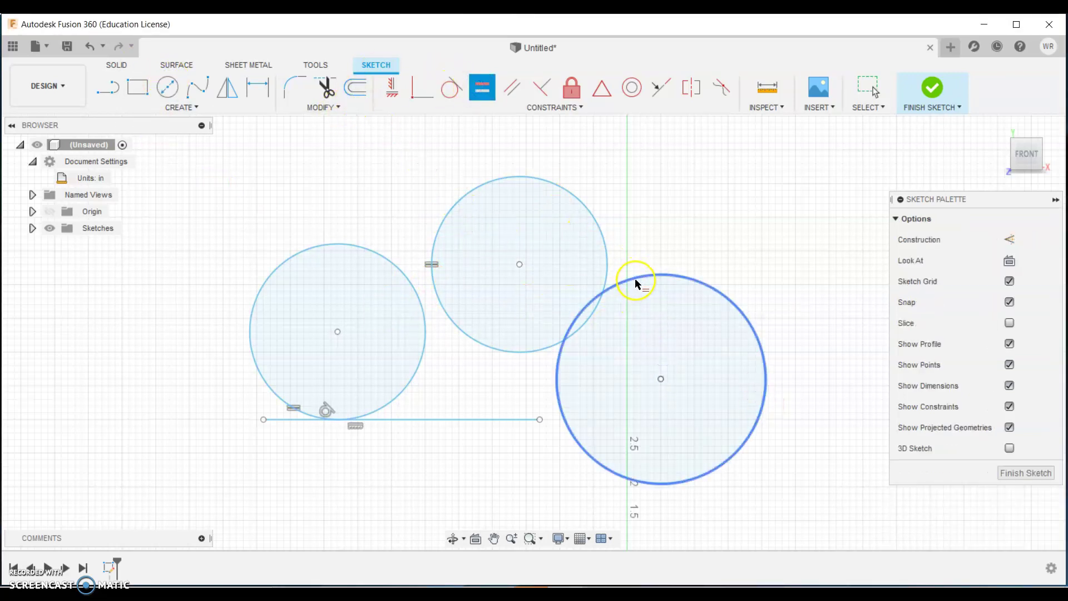
left_click(636, 281)
left_click(608, 259)
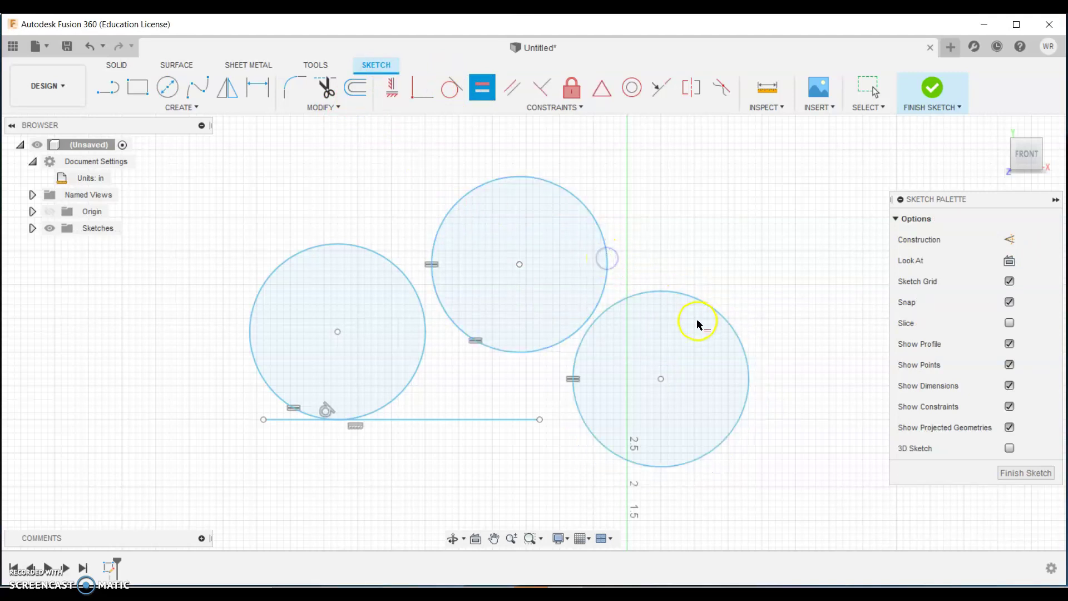
Step: Undo all the circles and their Equal and Tangent constraints, back to the single horizontal line
key("ctrl+z")
key("ctrl+z")
key("ctrl+z")
key("ctrl+z")
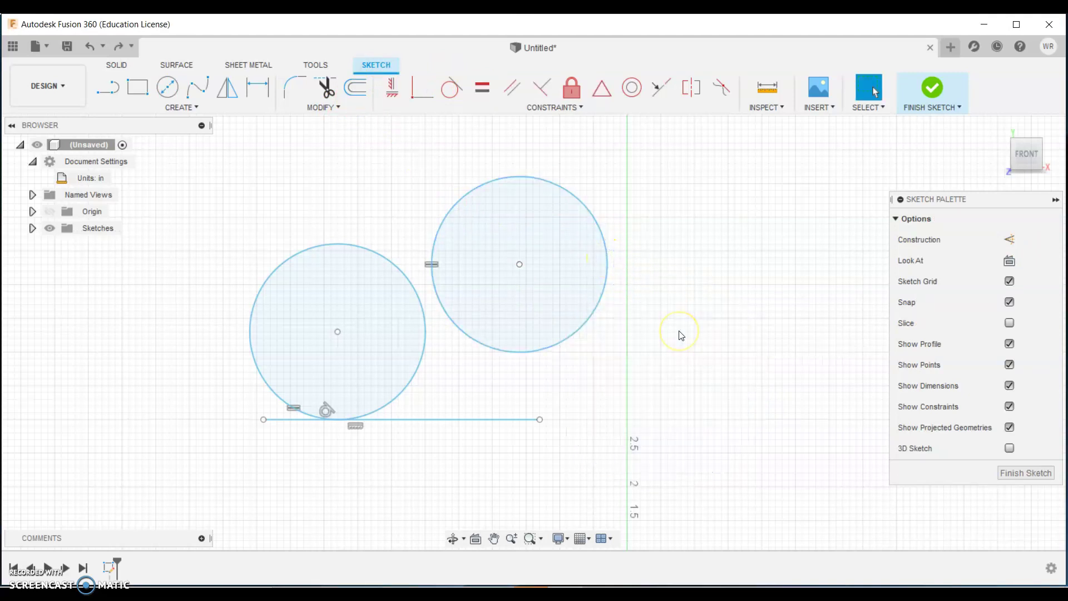
key("ctrl+z")
key("ctrl+z")
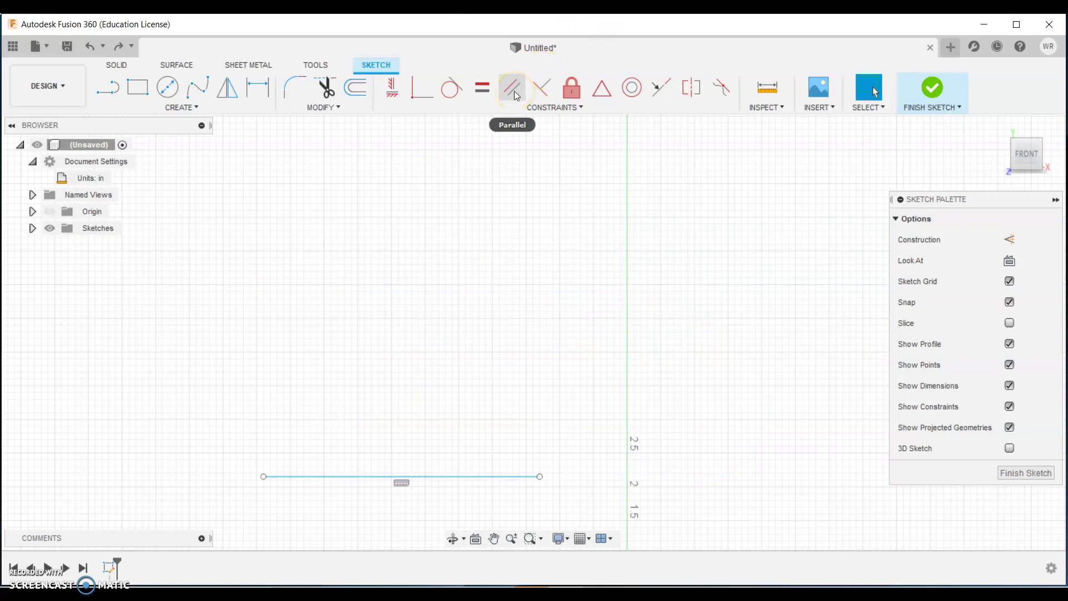
Step: Sketch a line above the horizontal line, slanting upward to the right
left_click(107, 89)
left_click(274, 440)
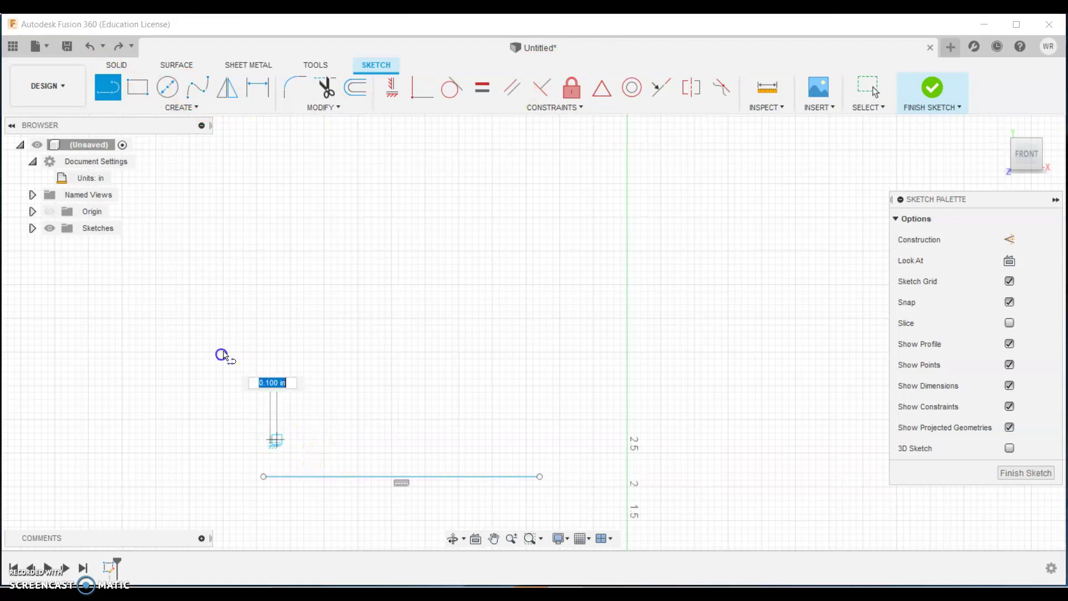
left_click(553, 399)
key("Escape")
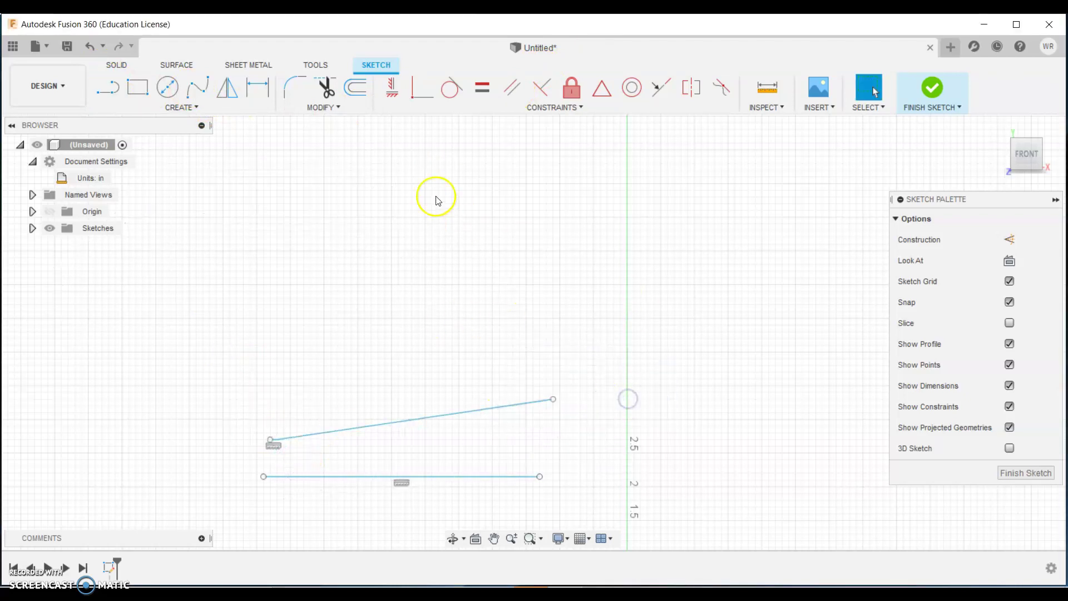
Step: Apply a Parallel constraint between the slanted line and the horizontal line
left_click(510, 87)
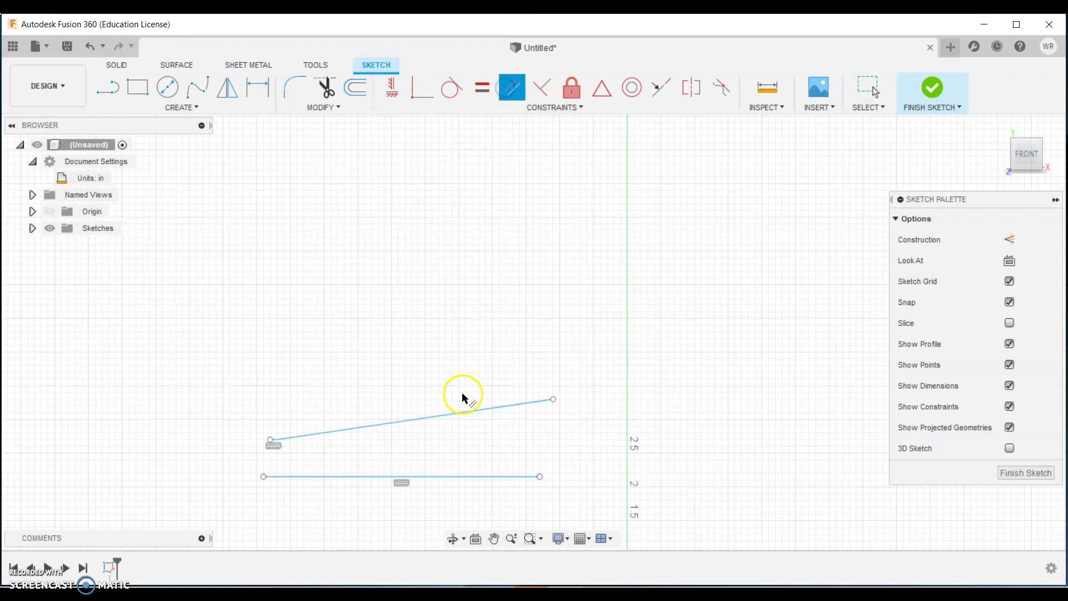
left_click(454, 413)
left_click(464, 477)
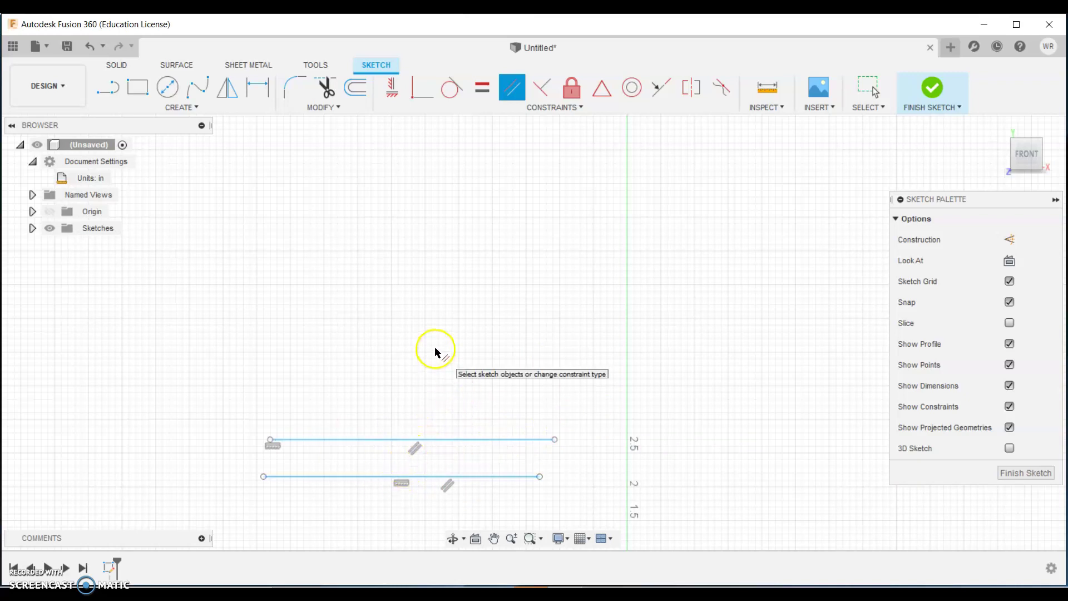
Step: Undo the Parallel constraint and the line sketched above the horizontal line
key("Escape")
key("ctrl+z")
key("ctrl+z")
Step: Sketch a line about 2.61 in long from the horizontal line's right endpoint, slanting up to the left
left_click(108, 87)
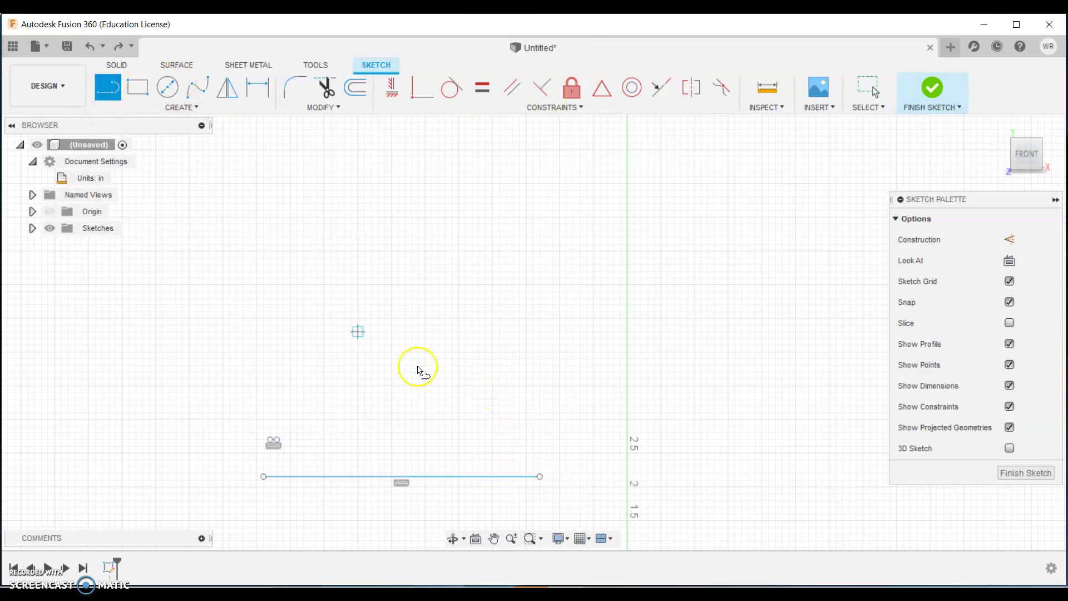
left_click(539, 476)
left_click(510, 387)
right_click(525, 332)
left_click(598, 339)
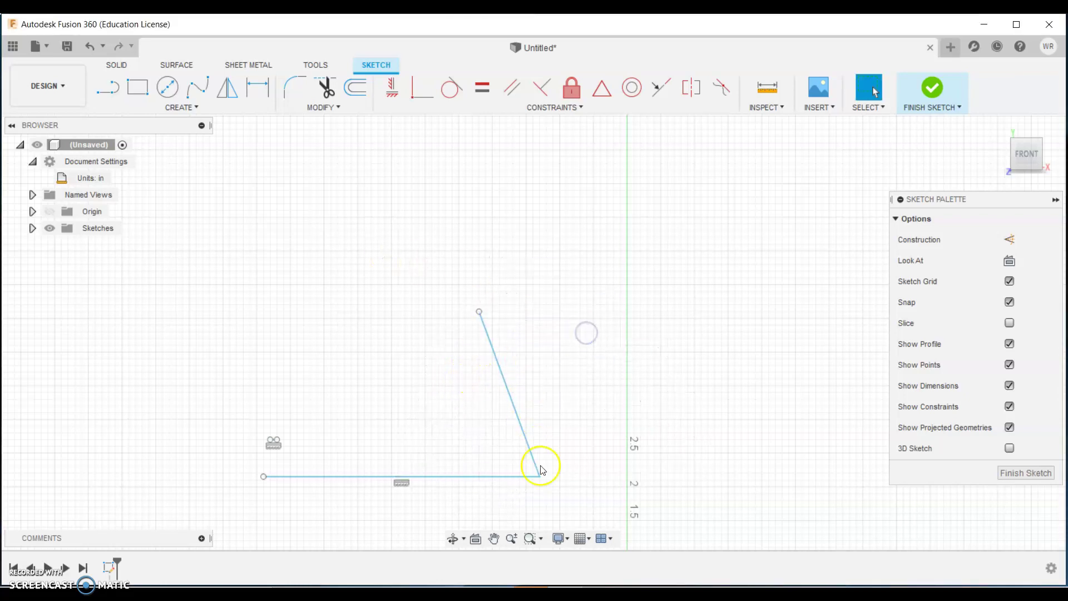
Step: Apply a Perpendicular constraint between the slanted line and the horizontal line
left_click(548, 92)
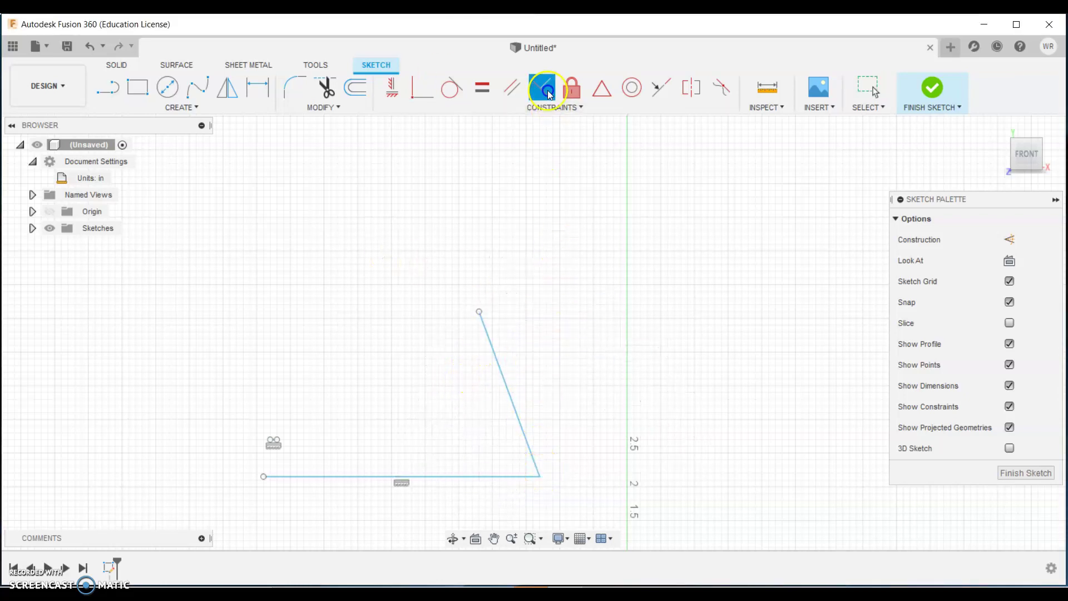
left_click(533, 466)
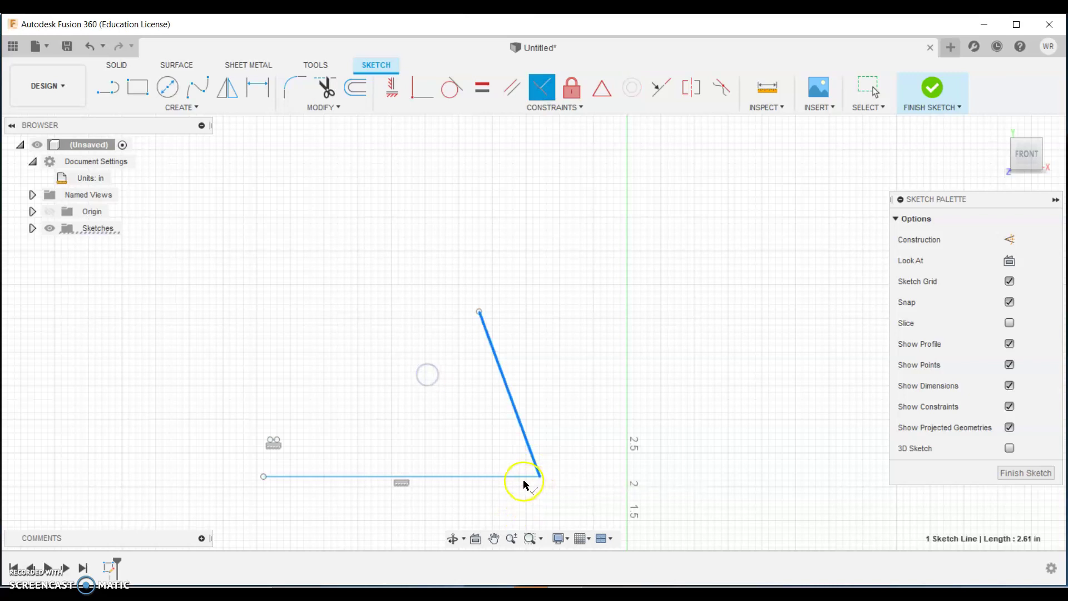
left_click(531, 478)
right_click(578, 402)
left_click(612, 394)
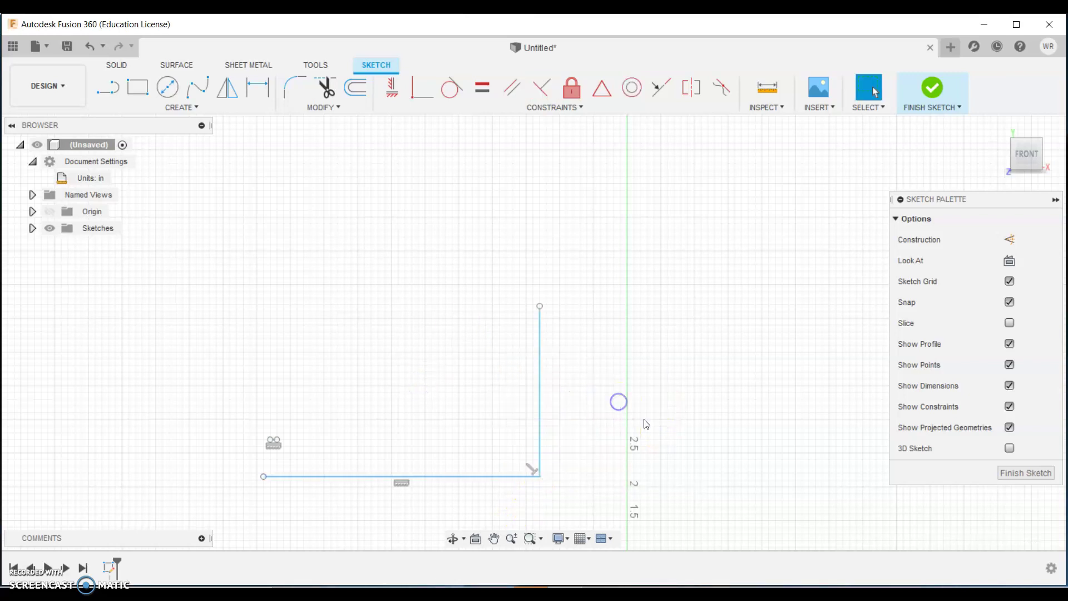
Step: Test the perpendicular corner by moving the vertical line's upper endpoint, undo that move, and shift the endpoint slightly left and down
left_click_drag(539, 307, 555, 330)
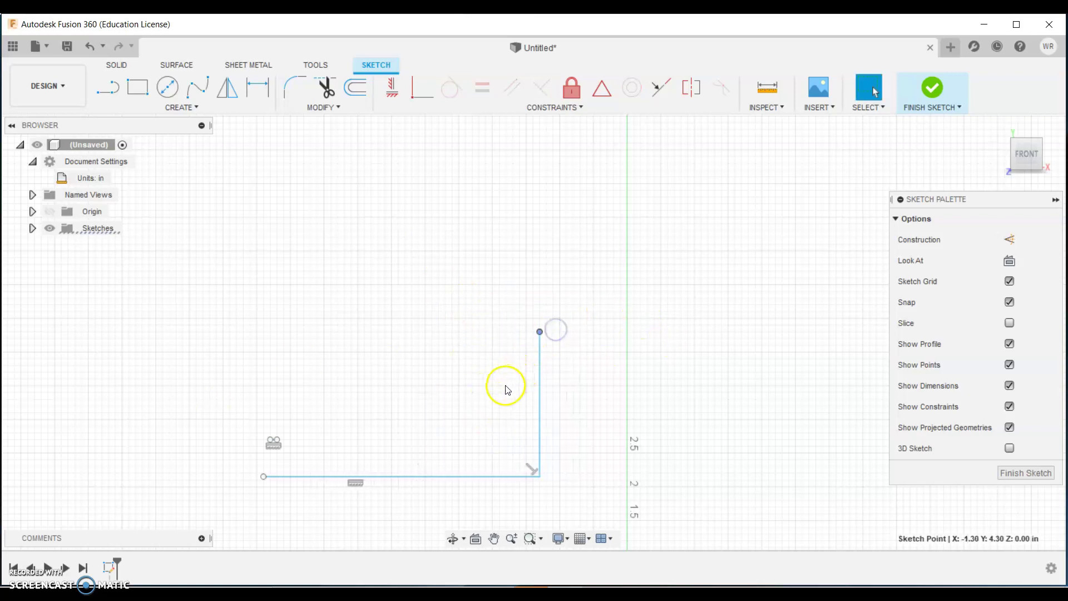
key("ctrl+z")
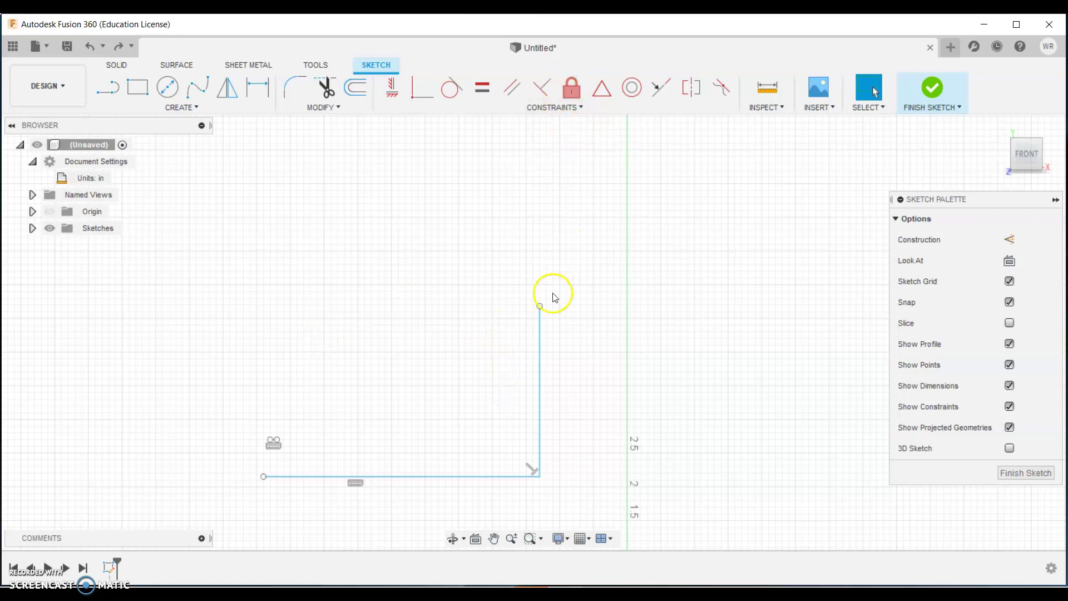
mouse_move(540, 307)
left_mouse_down()
mouse_move(412, 312)
mouse_move(670, 302)
mouse_move(492, 322)
mouse_move(525, 337)
mouse_move(696, 312)
mouse_move(508, 327)
mouse_move(530, 316)
left_mouse_up()
Step: Lock the vertical line and its upper endpoint in place with the Fix constraint
left_click(574, 89)
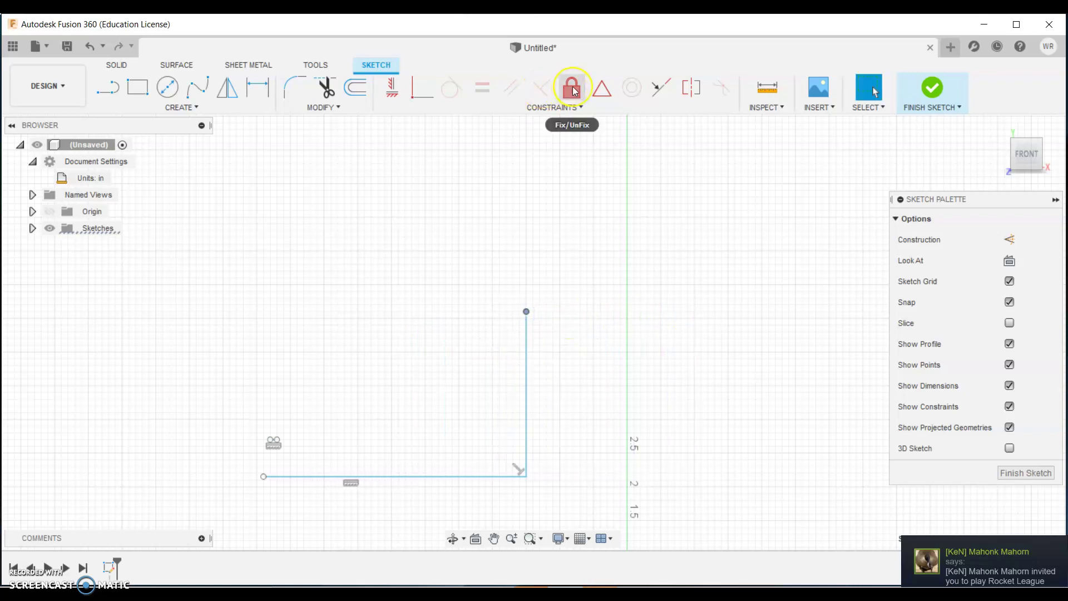
left_click(524, 344)
key("Escape")
Step: Try to move the fixed vertical line, and shorten the horizontal line by moving its left endpoint to about X -3.50, Y 2.233 in
left_click_drag(528, 329, 493, 340)
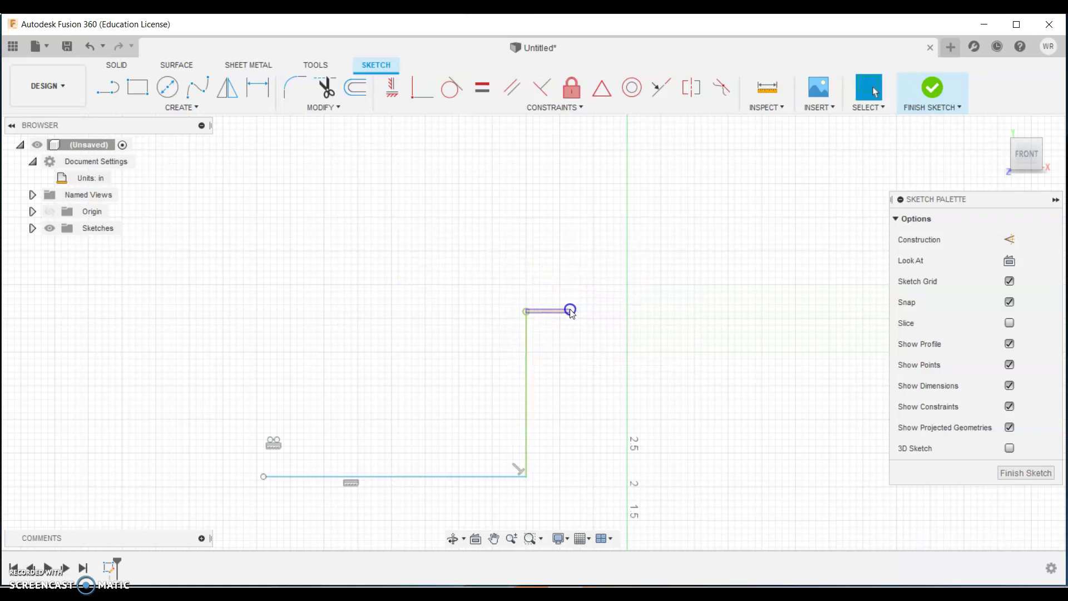
mouse_move(265, 476)
left_mouse_down()
mouse_move(346, 472)
mouse_move(393, 394)
mouse_move(393, 472)
left_mouse_up()
left_click(521, 378)
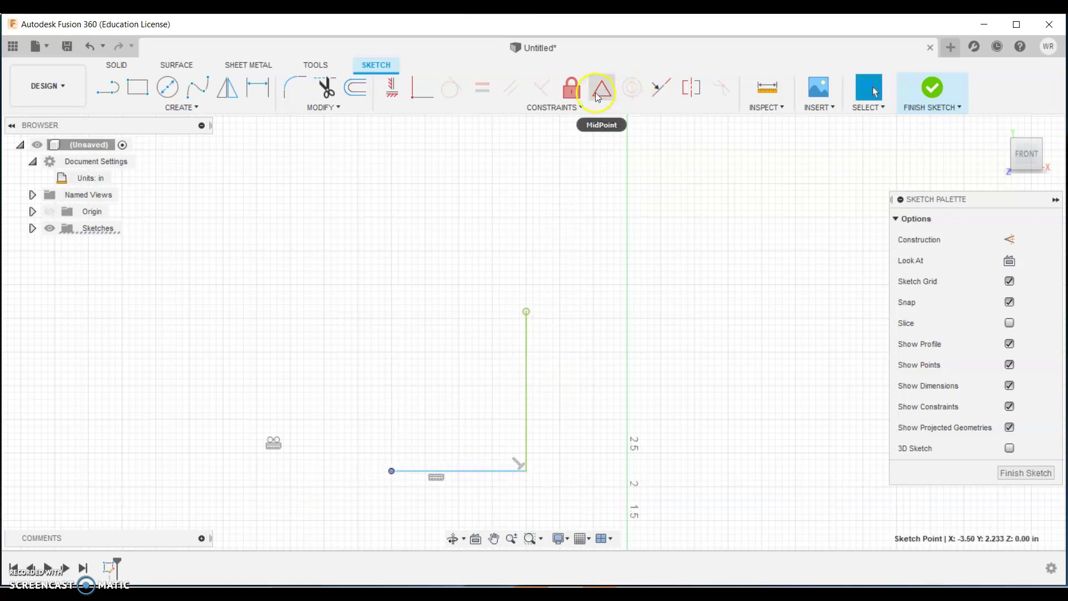
left_click(520, 255)
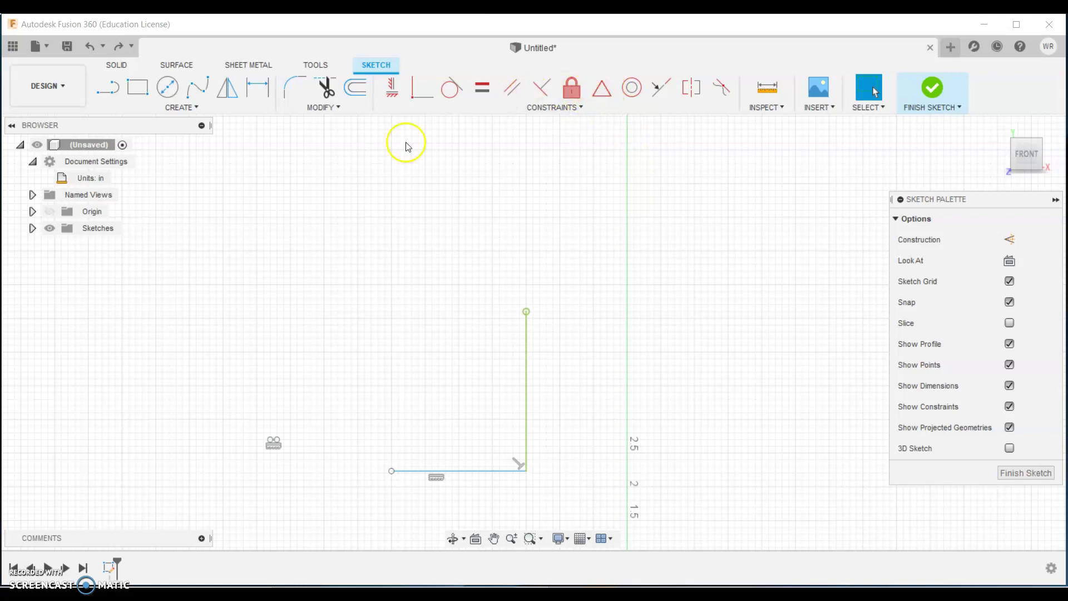
Step: Sketch a short, slightly sloped line from the open area left of the vertical line to a point on its upper half
left_click(107, 87)
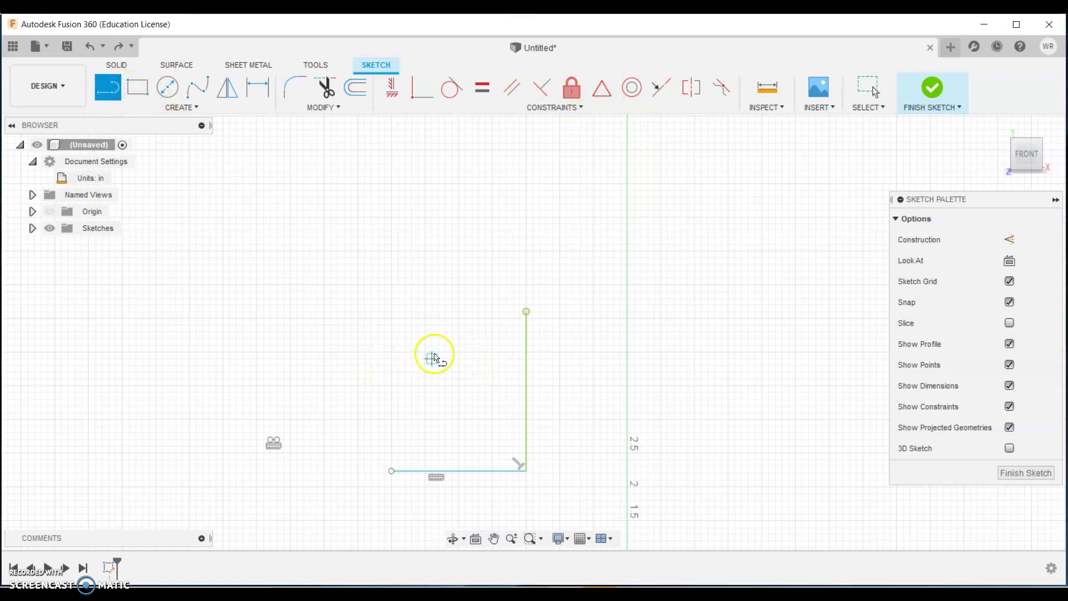
left_click(434, 354)
left_click(526, 352)
right_click(432, 306)
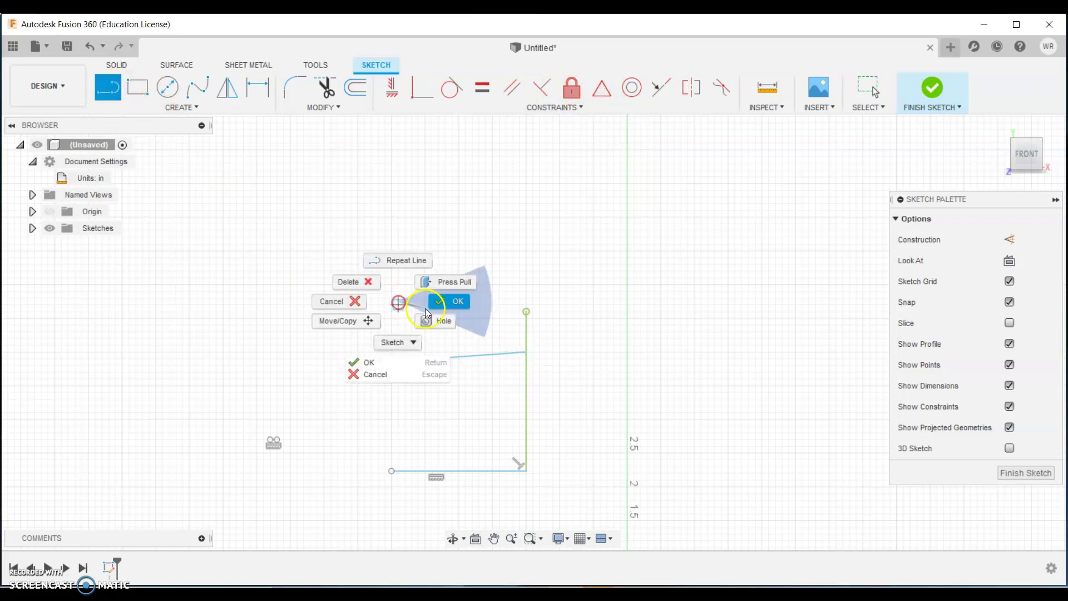
left_click(449, 300)
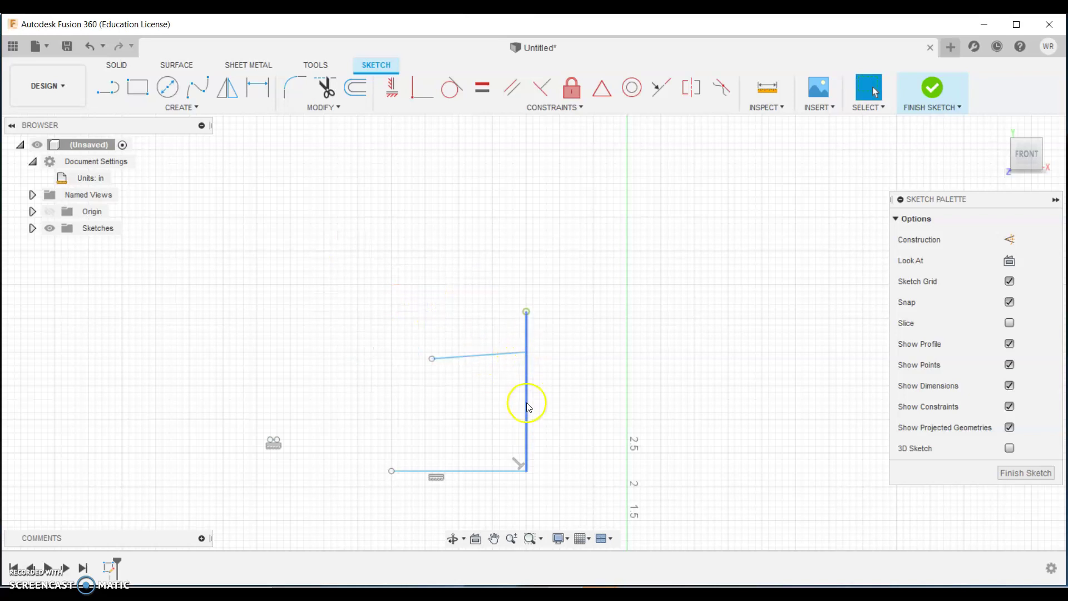
Step: Try a MidPoint constraint between the short sloped line and the vertical line, and undo it
left_click(601, 88)
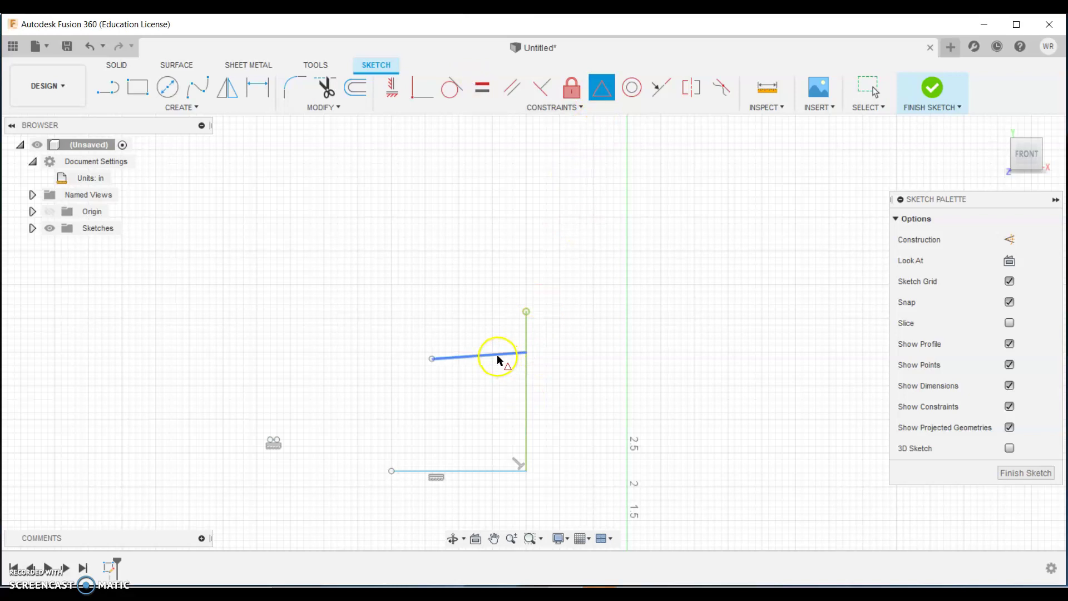
left_click(525, 386)
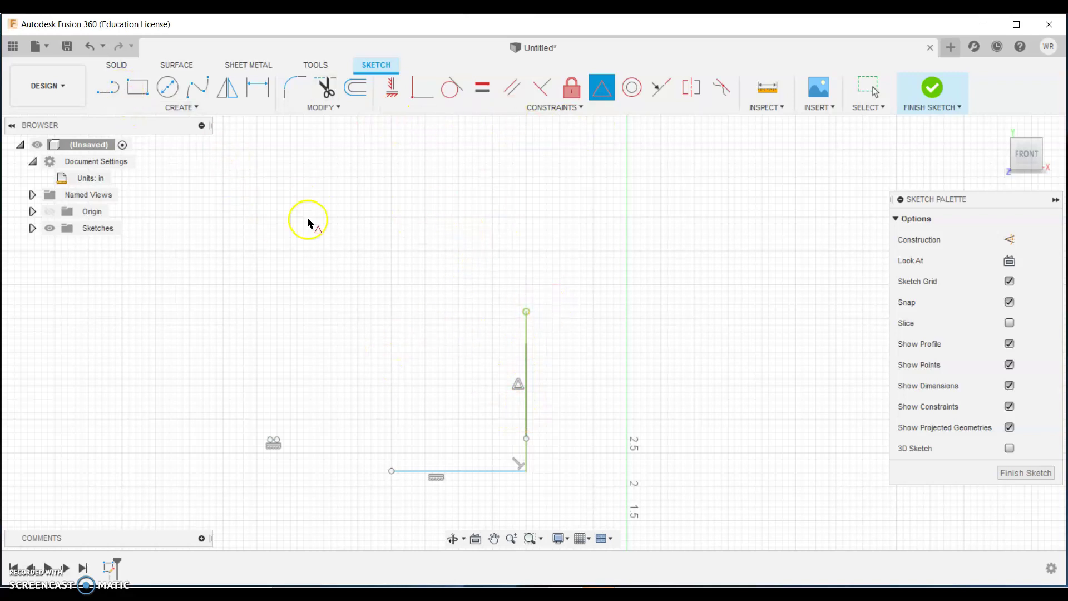
right_click(501, 245)
left_click(546, 261)
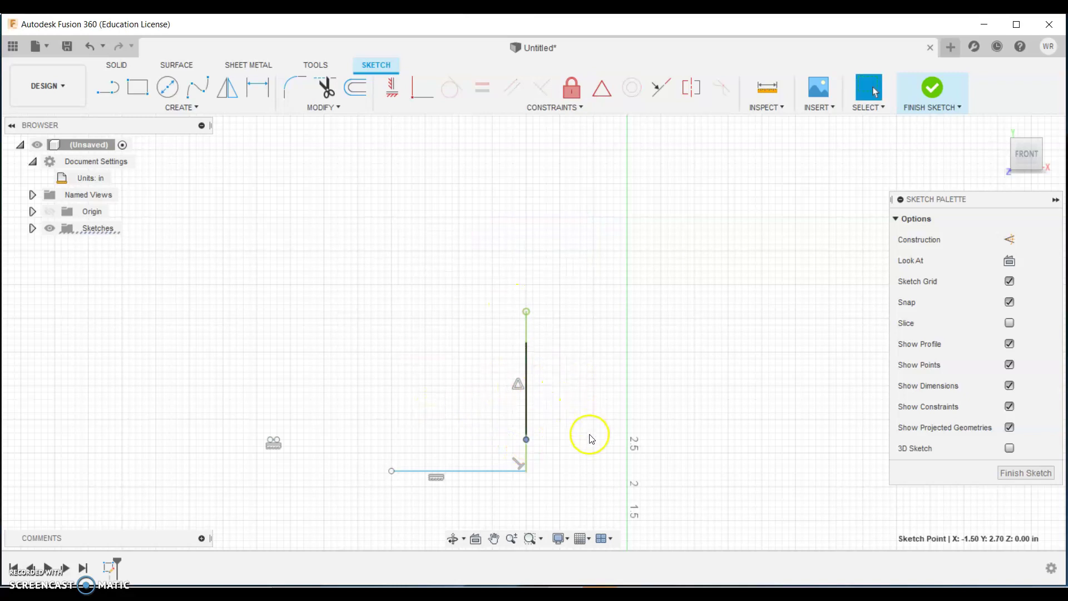
key("ctrl+z")
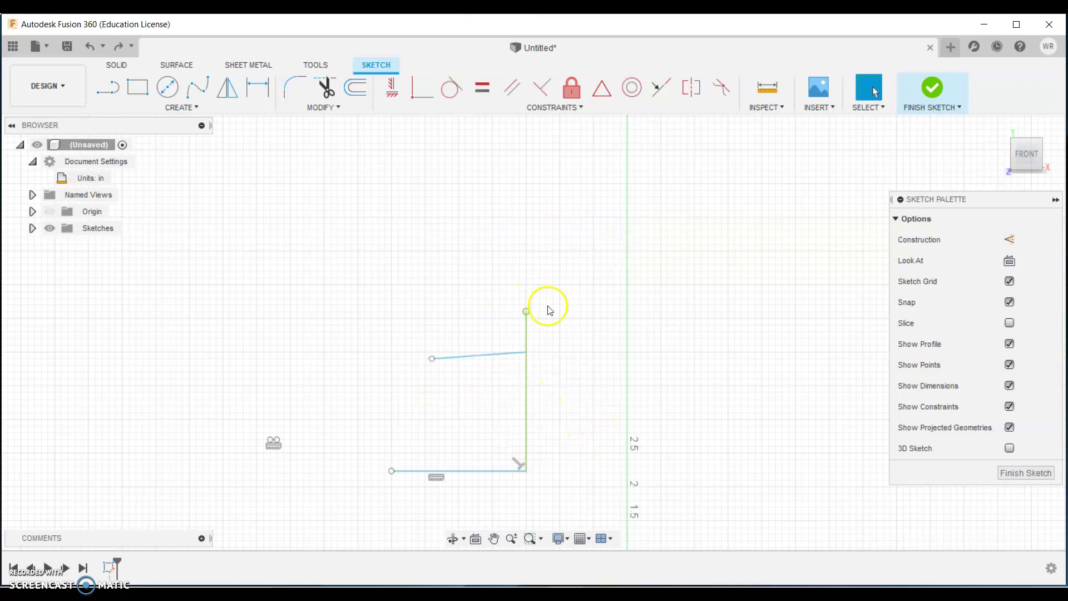
Step: Try to apply a MidPoint constraint between the short line's right endpoint and the vertical line
left_click(602, 88)
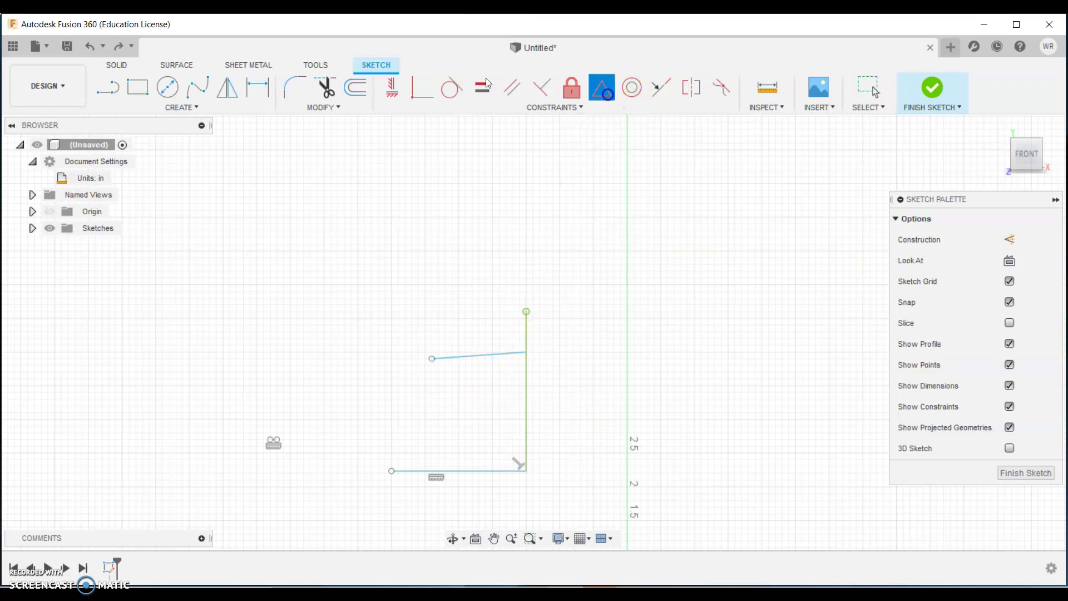
left_click(527, 356)
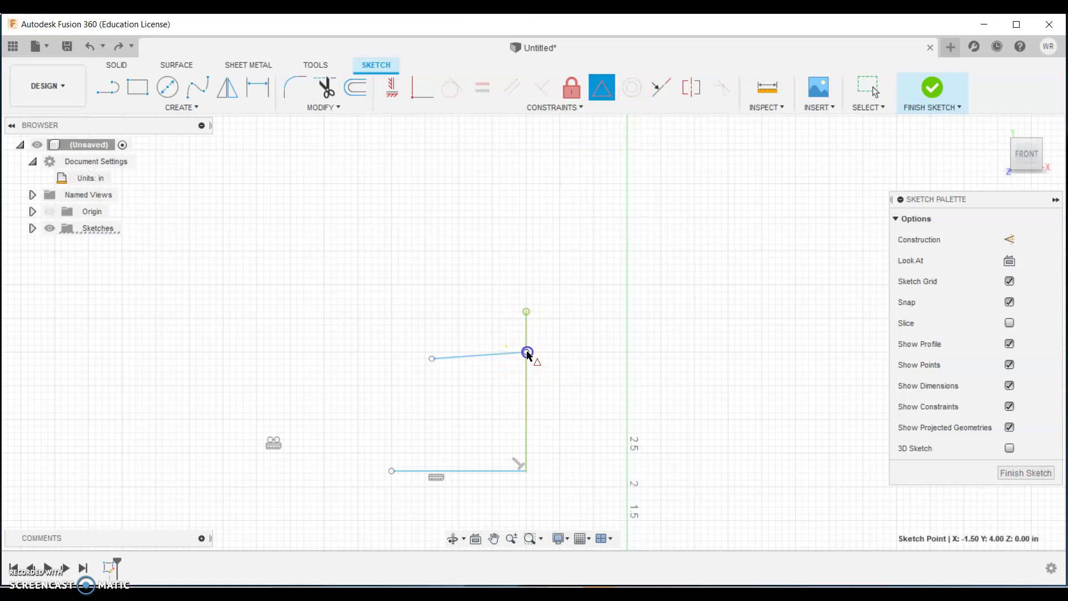
right_click(517, 349)
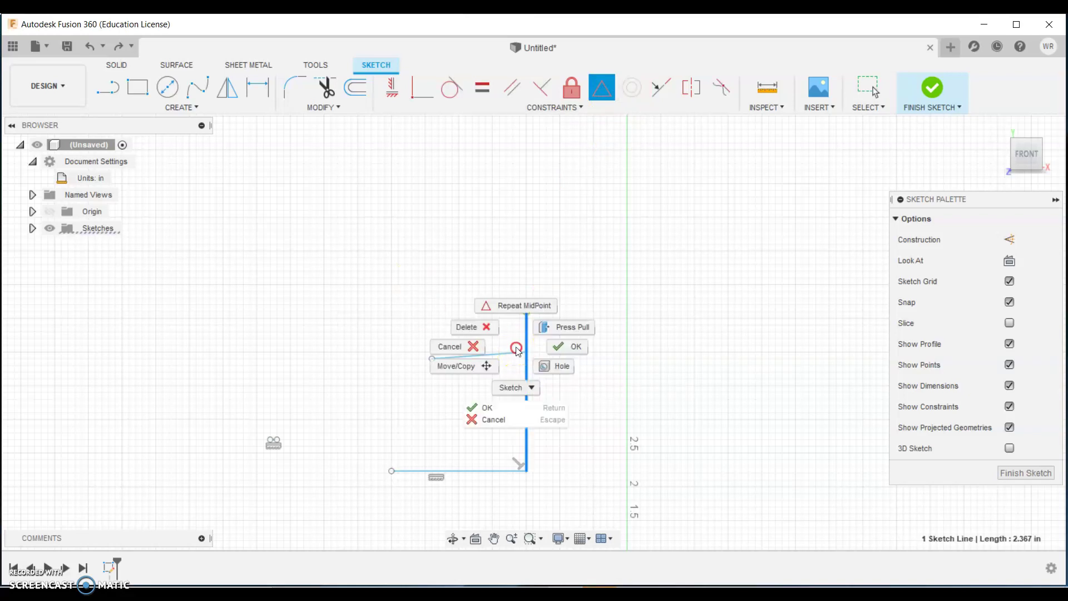
key("Escape")
left_click(477, 354)
left_click(432, 359)
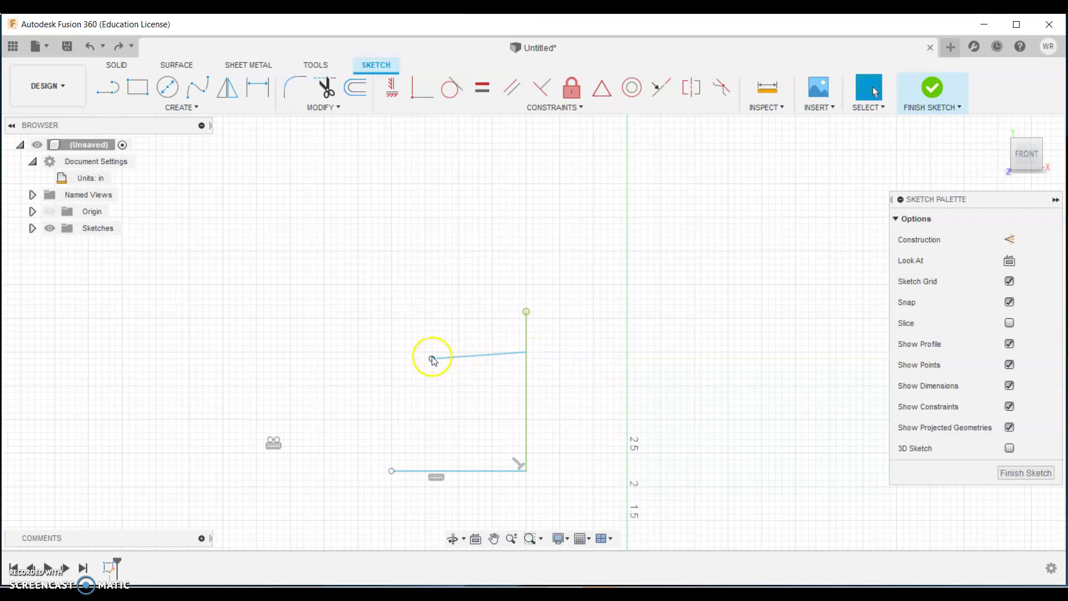
left_click(650, 95)
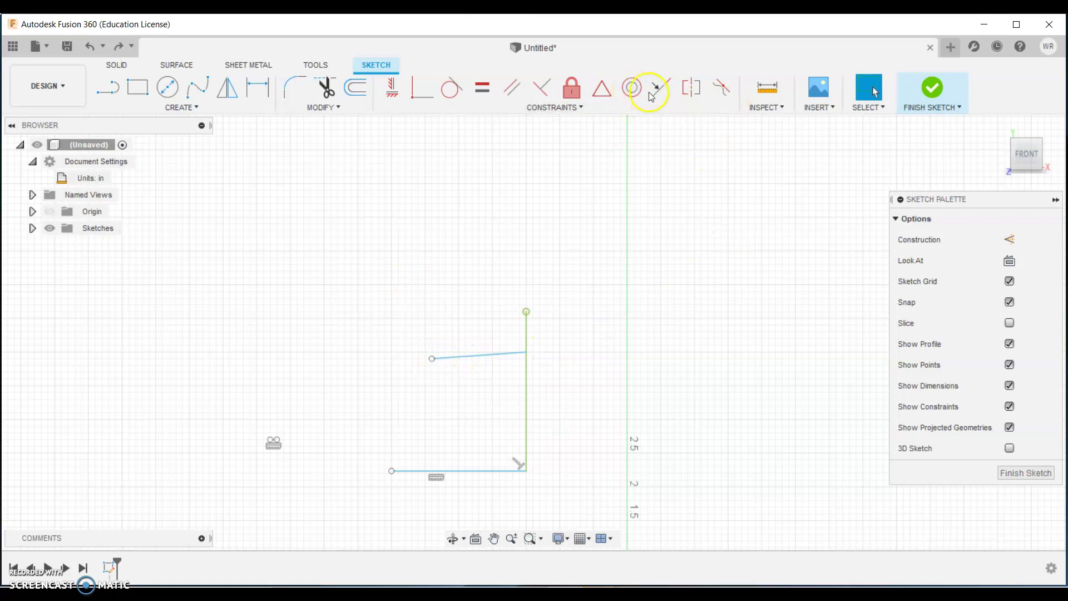
Step: Apply a MidPoint constraint between the short sloped line's right endpoint and the fixed vertical line
left_click(616, 94)
left_click(526, 353)
left_click(527, 388)
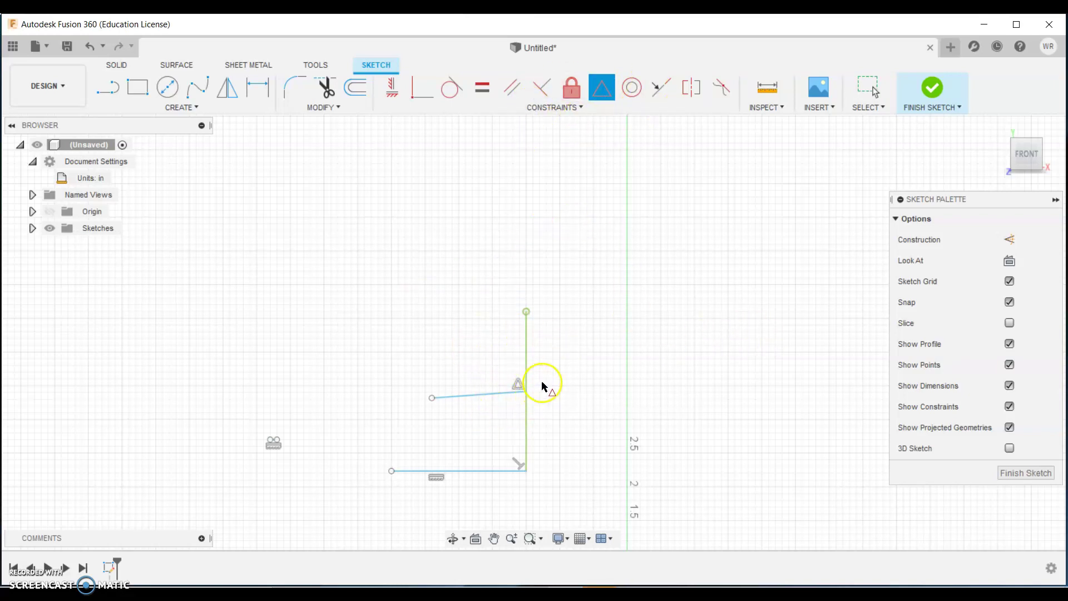
Step: Undo the MidPoint constraint and the short sloped line
key("Escape")
key("ctrl+z")
key("ctrl+z")
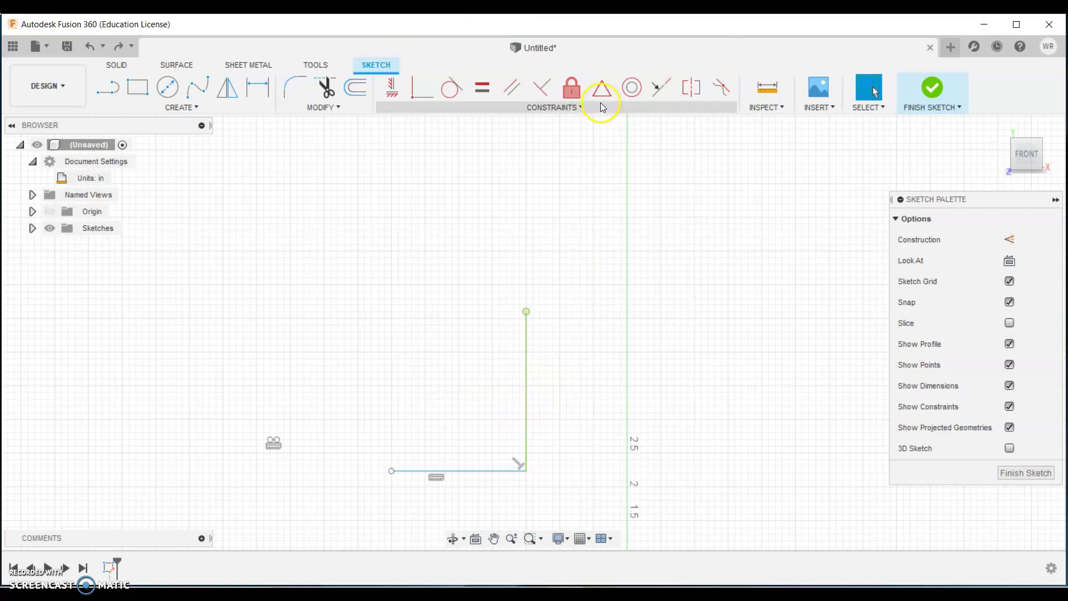
Step: Sketch a line about 1.60 in long running horizontally left from the vertical line's upper half, perpendicular to it
left_click(107, 87)
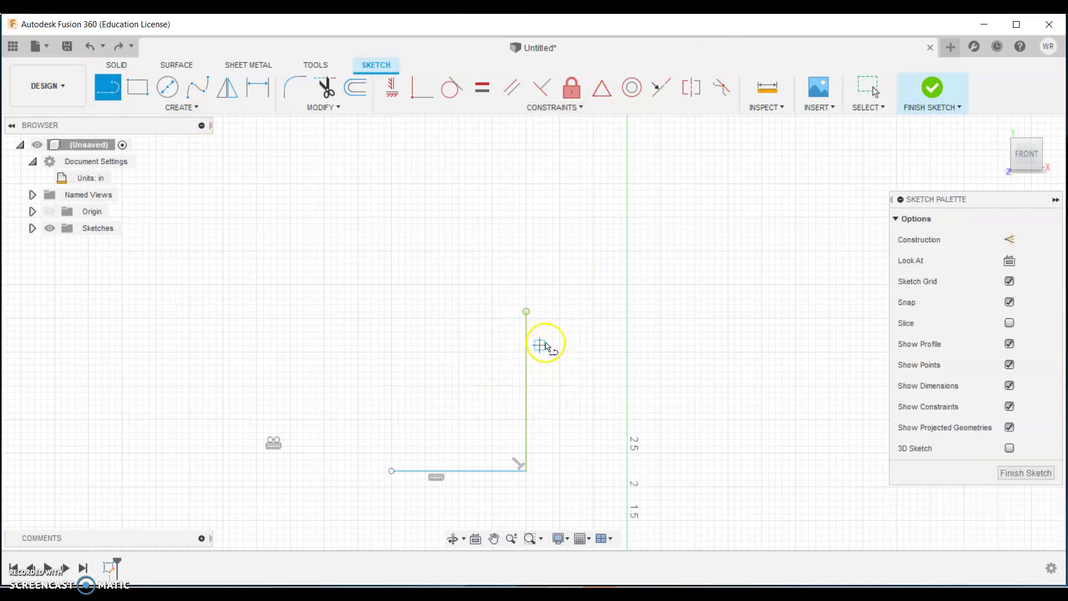
left_click(526, 346)
left_click(418, 345)
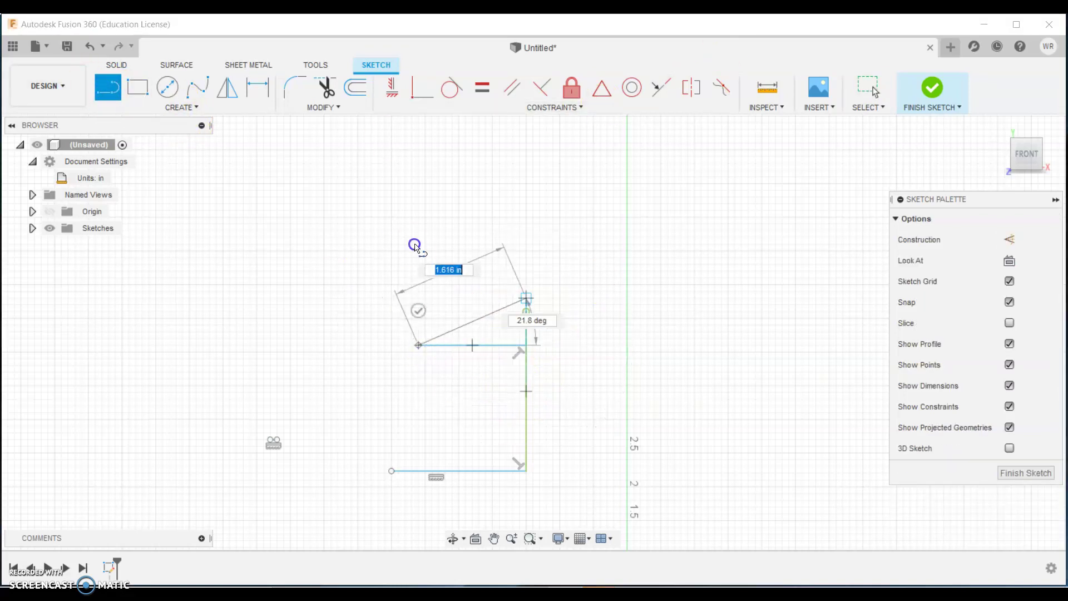
key("Escape")
Step: Try to apply a MidPoint constraint between the new upper horizontal line and the vertical line
left_click(602, 87)
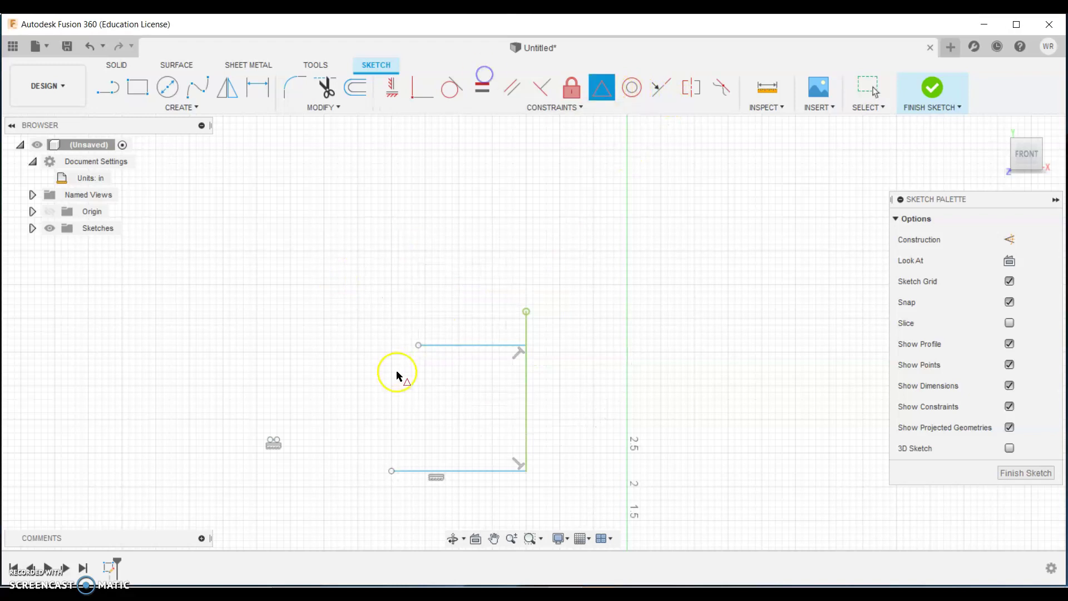
left_click(470, 346)
left_click(525, 388)
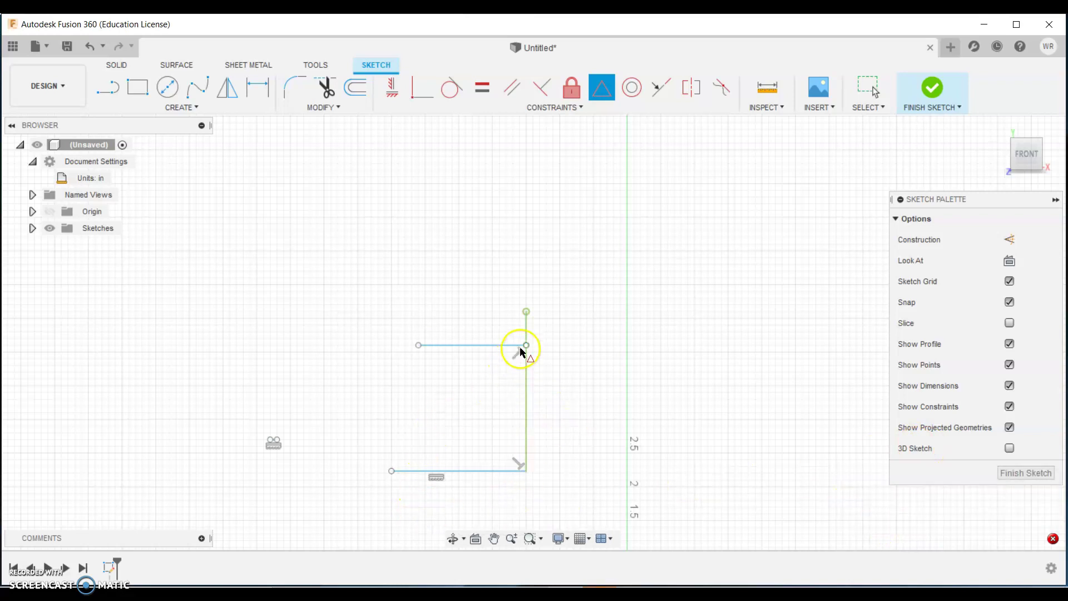
key("Escape")
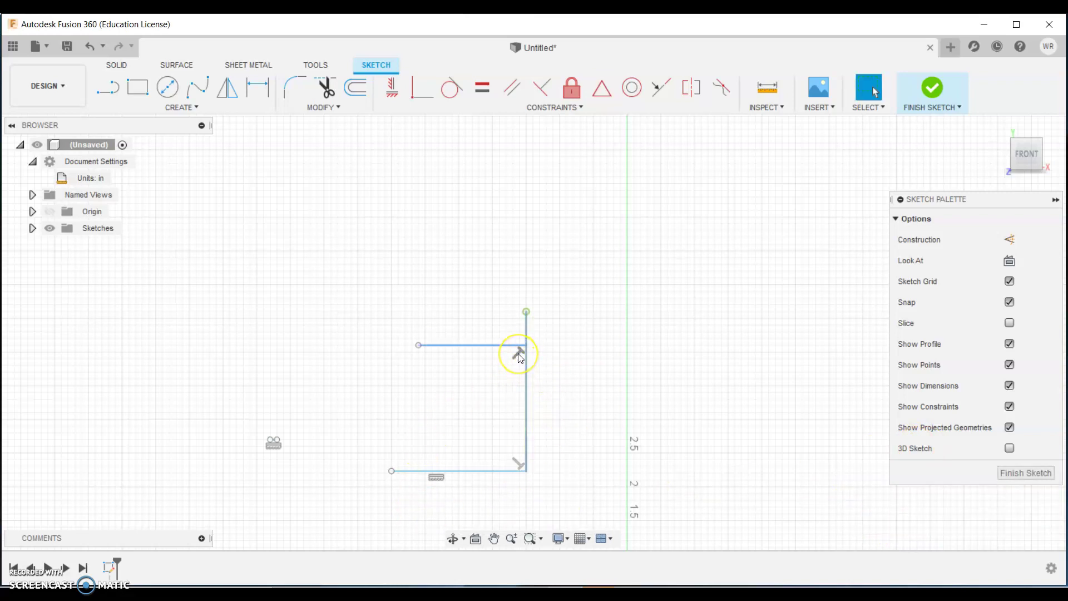
Step: Delete the perpendicular constraint between the upper horizontal line and the vertical line
left_click(504, 345)
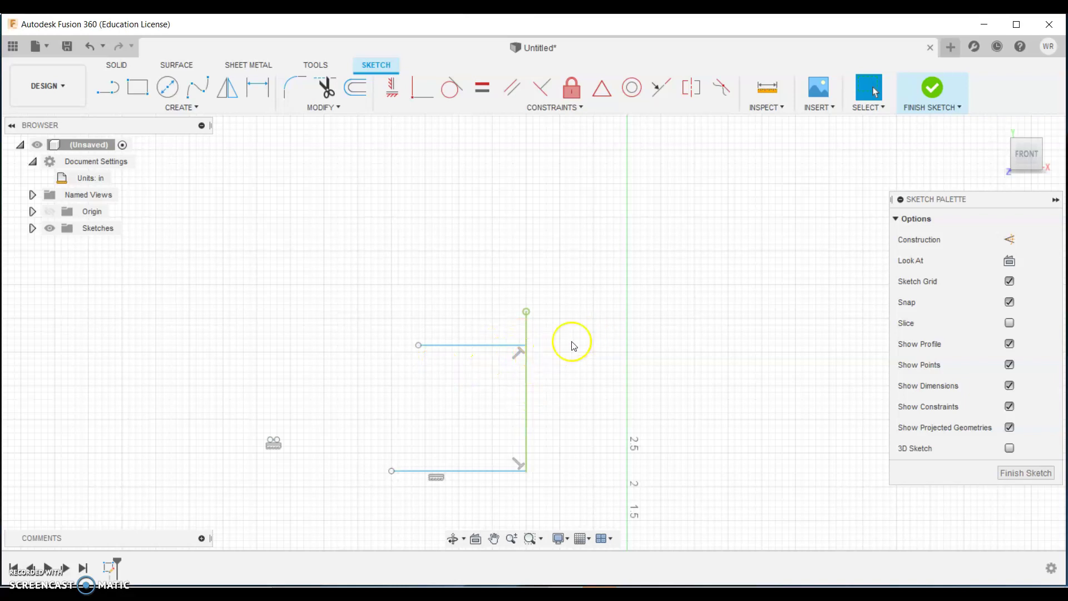
left_click(519, 354)
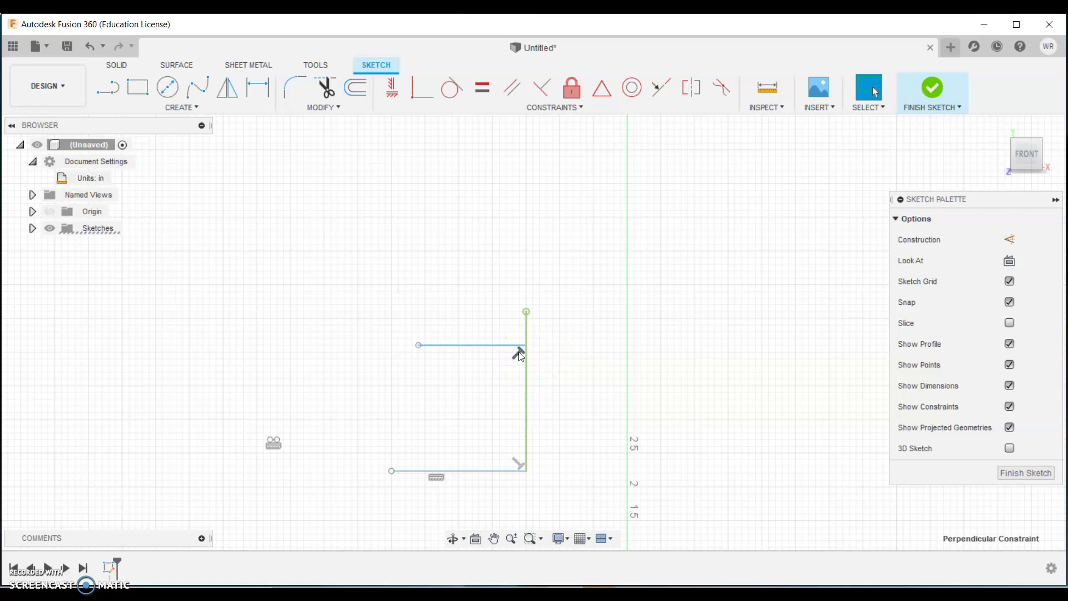
key("Delete")
left_click(531, 370)
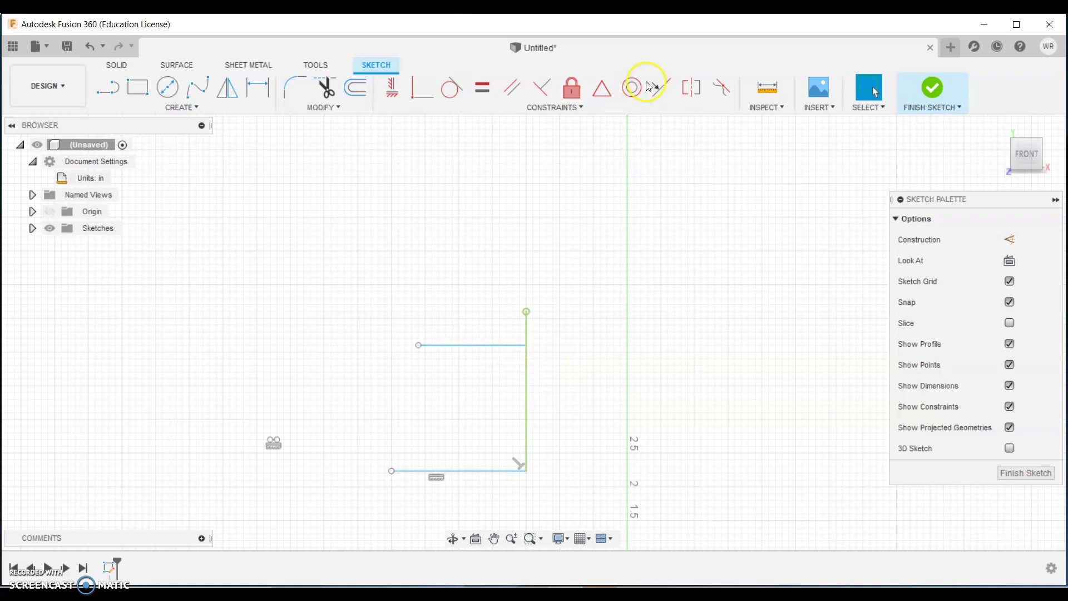
Step: Try a MidPoint constraint by picking the body of the upper horizontal line and the vertical line
left_click(602, 88)
left_click(468, 345)
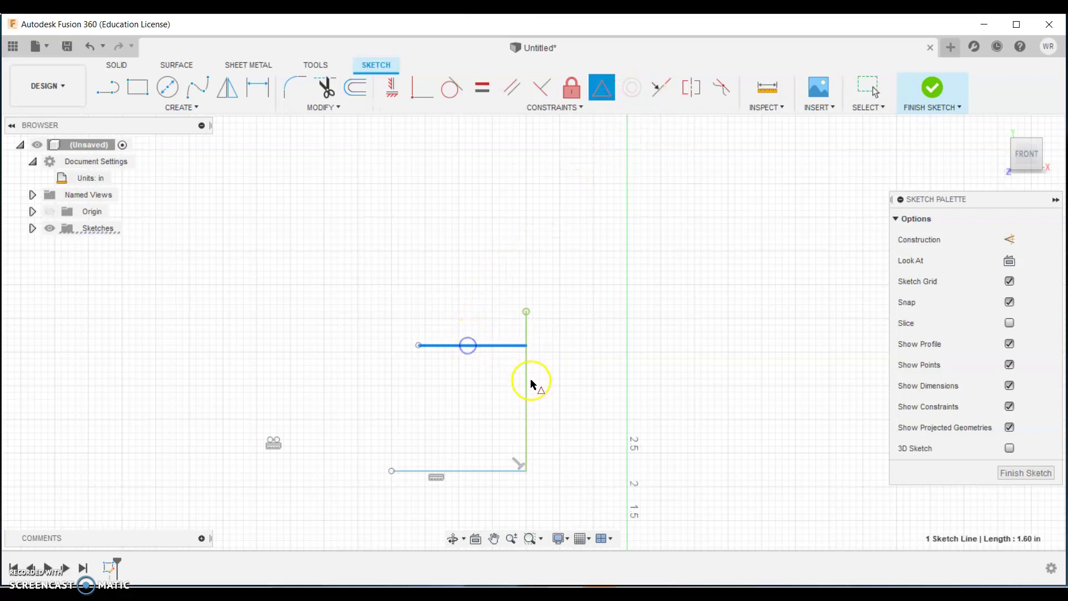
left_click(527, 382)
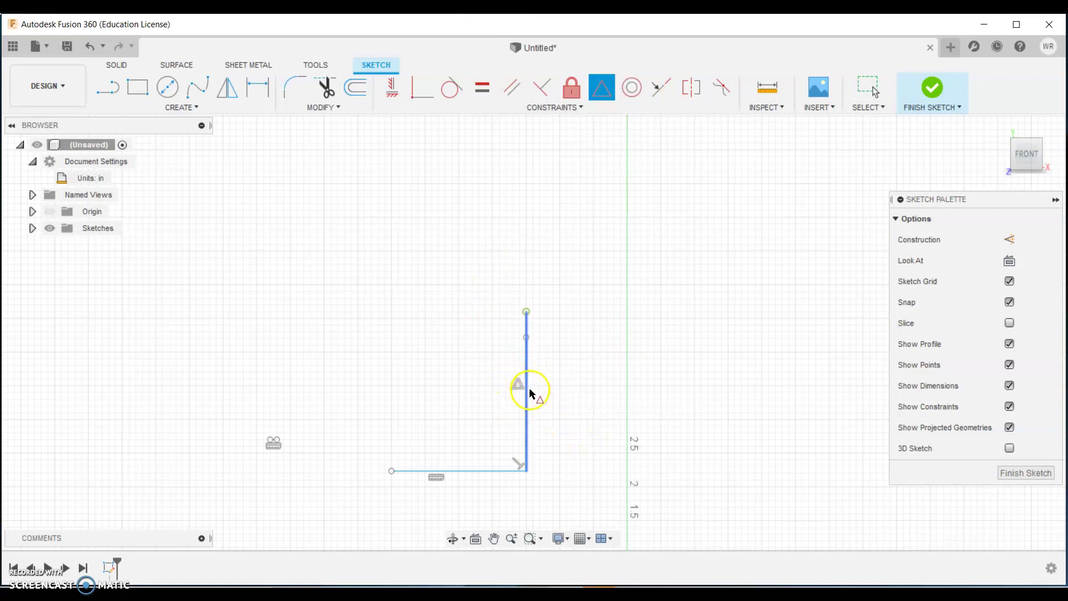
key("Escape")
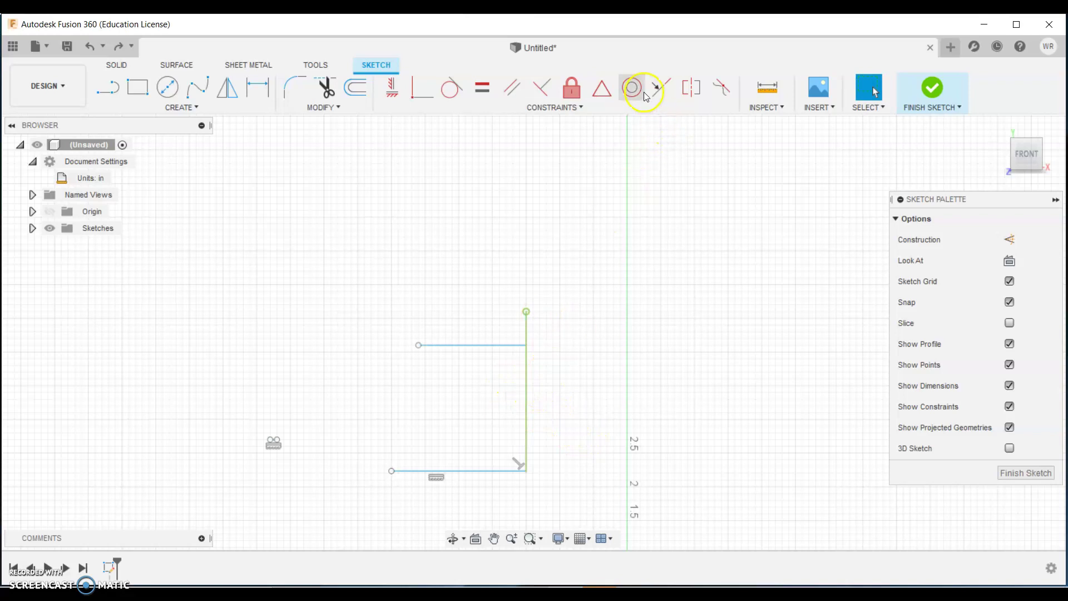
Step: Constrain the upper horizontal line's right endpoint to the midpoint of the vertical line
left_click(602, 87)
left_click(526, 346)
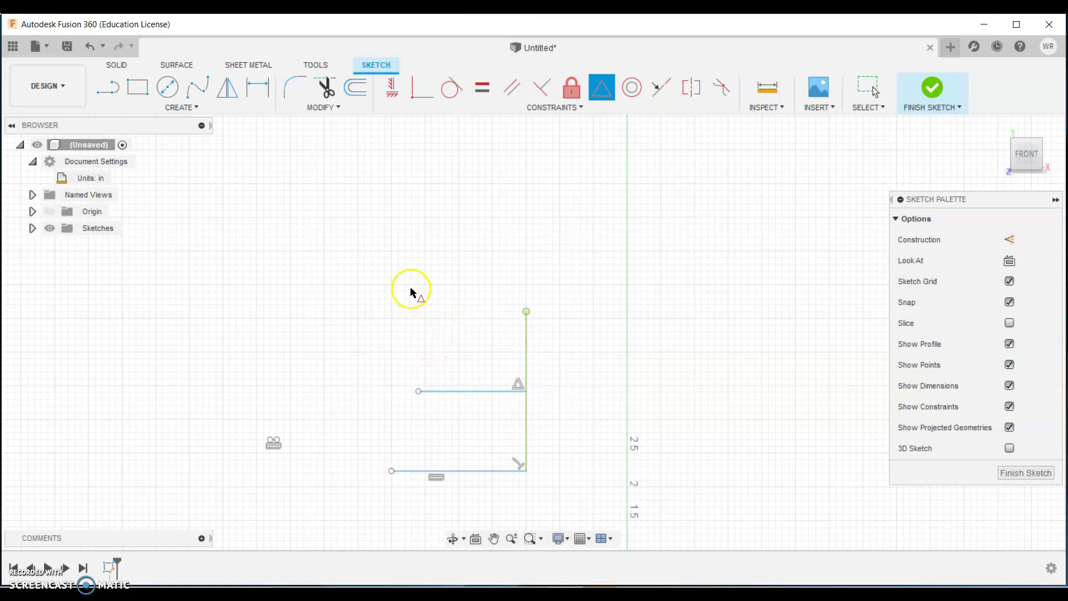
Step: Sketch a large circle in the open area left of the lines and a small circle just above the vertical line
left_click(632, 87)
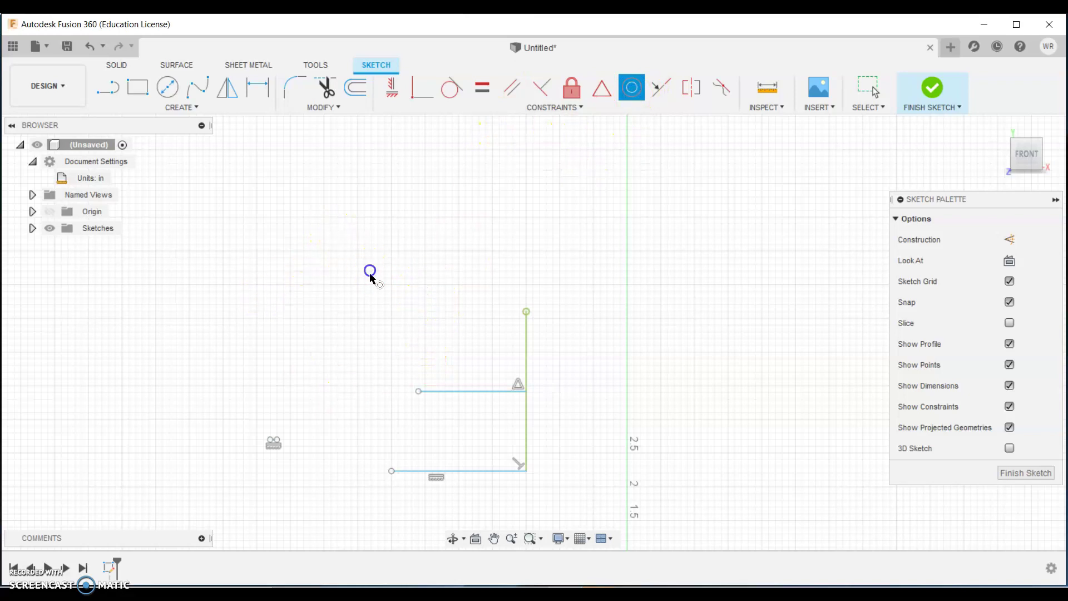
left_click(167, 88)
left_click(250, 295)
left_click(348, 258)
left_click(519, 271)
left_click(548, 278)
right_click(581, 255)
left_click(530, 239)
Step: Apply a Concentric constraint between the small circle and the large circle
left_click(631, 87)
left_click(544, 259)
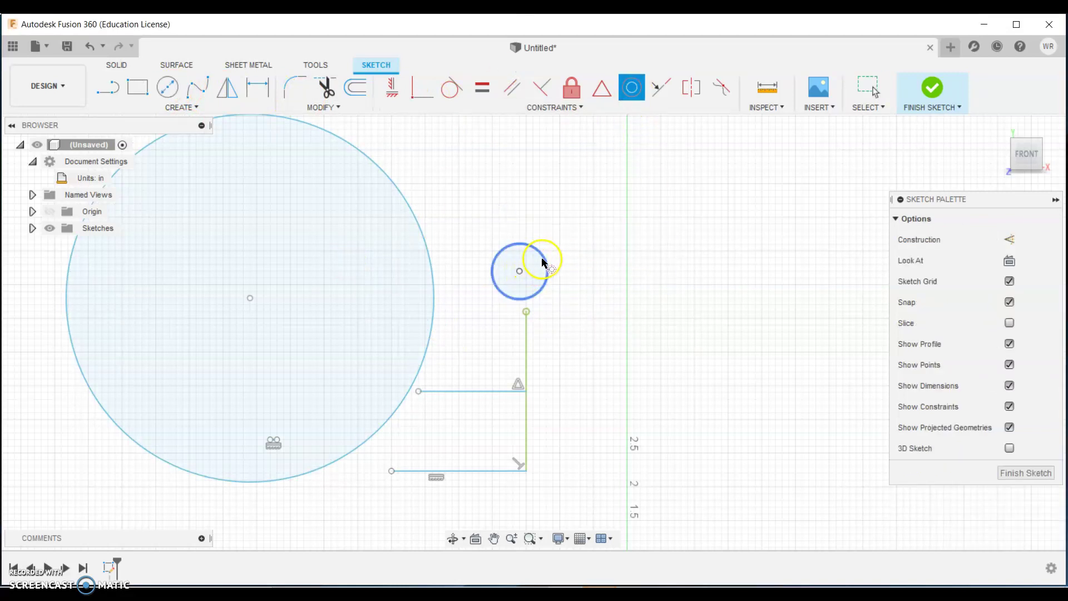
left_click(430, 257)
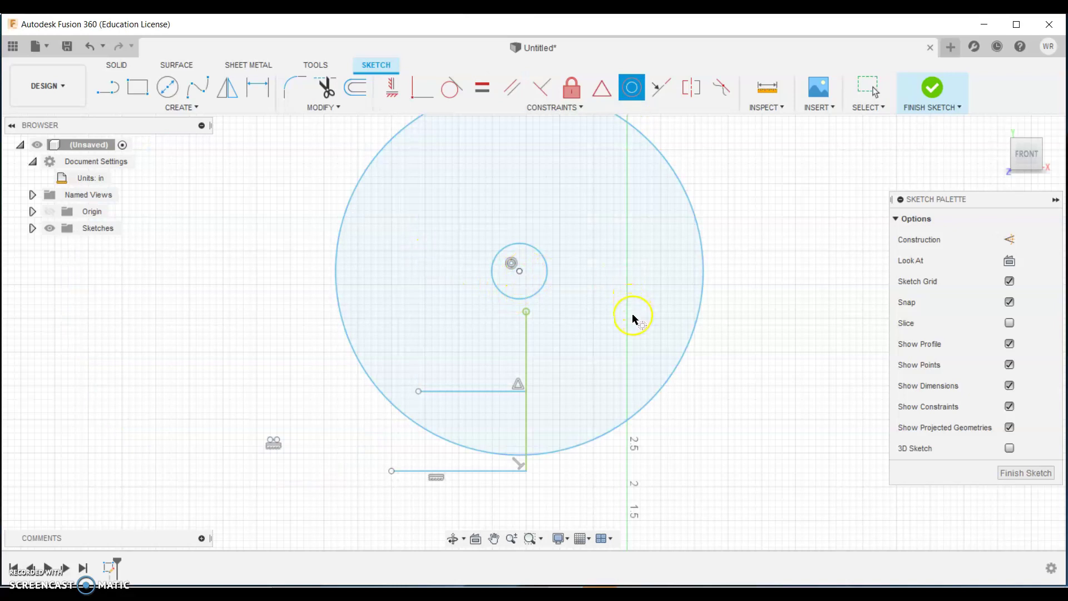
Step: Undo the Concentric constraint and both circles
key("Escape")
key("ctrl+z")
key("ctrl+z")
key("ctrl+z")
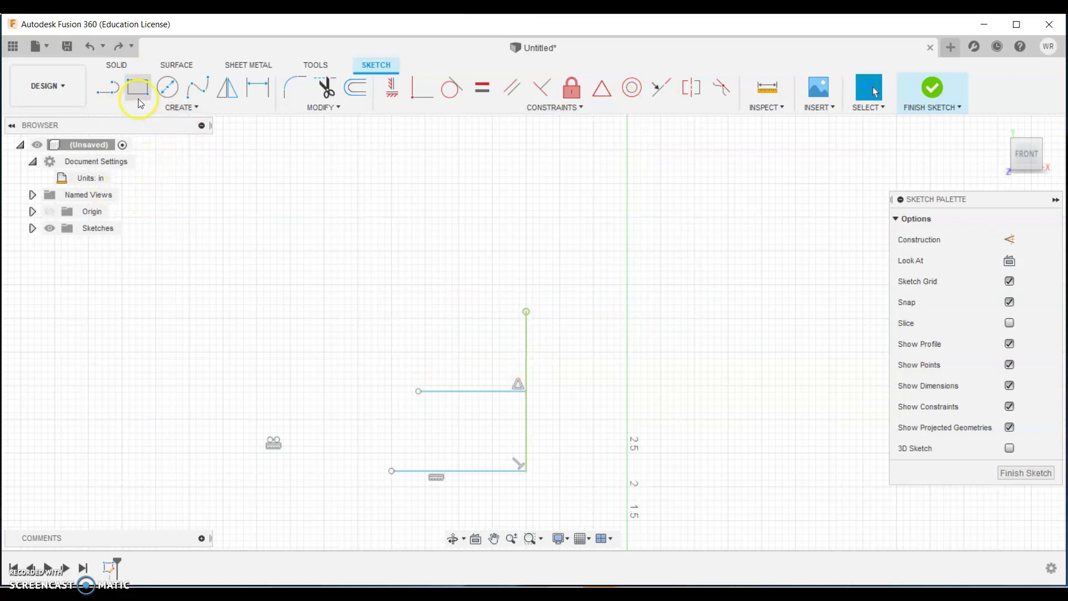
Step: Sketch a separate vertical line right of the fixed vertical line, starting higher and parallel to it
left_click(108, 88)
left_click(587, 238)
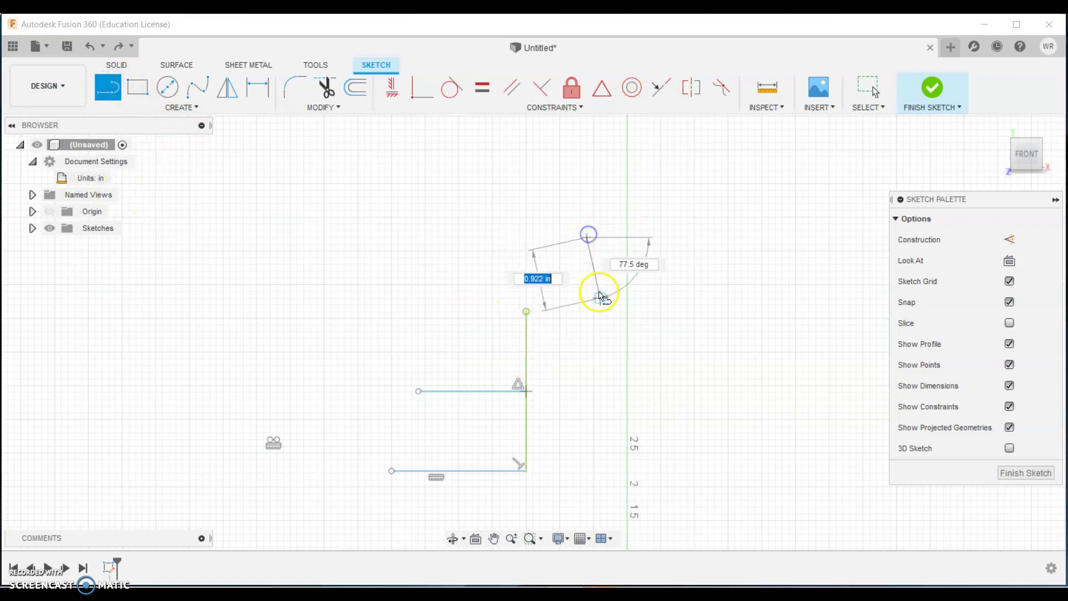
left_click(589, 352)
right_click(473, 270)
left_click(410, 217)
Step: Apply a Collinear constraint between the new vertical line and the fixed vertical line
left_click(660, 87)
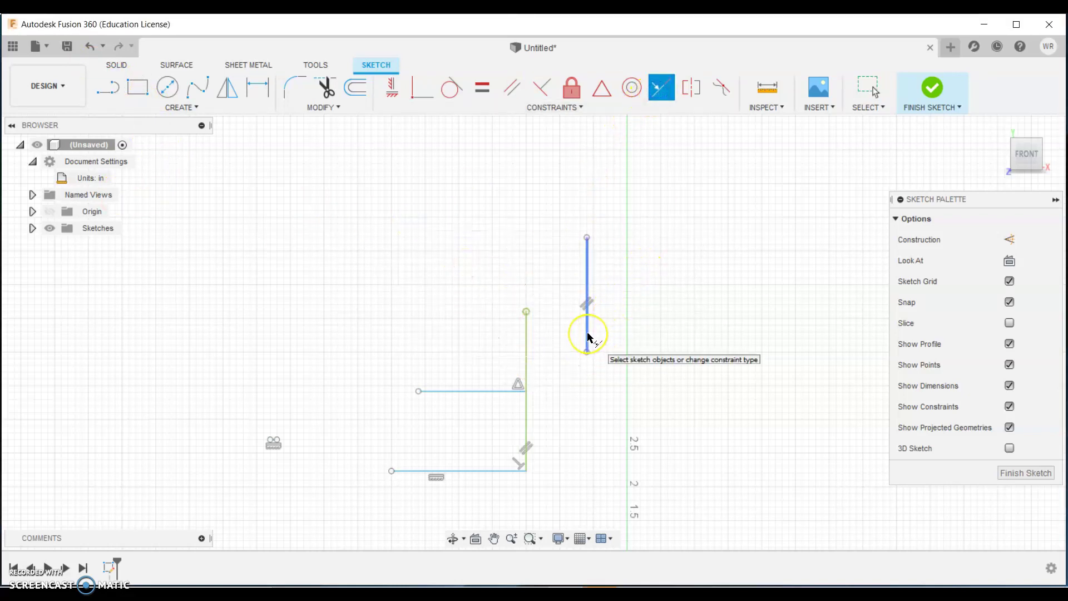
left_click(517, 338)
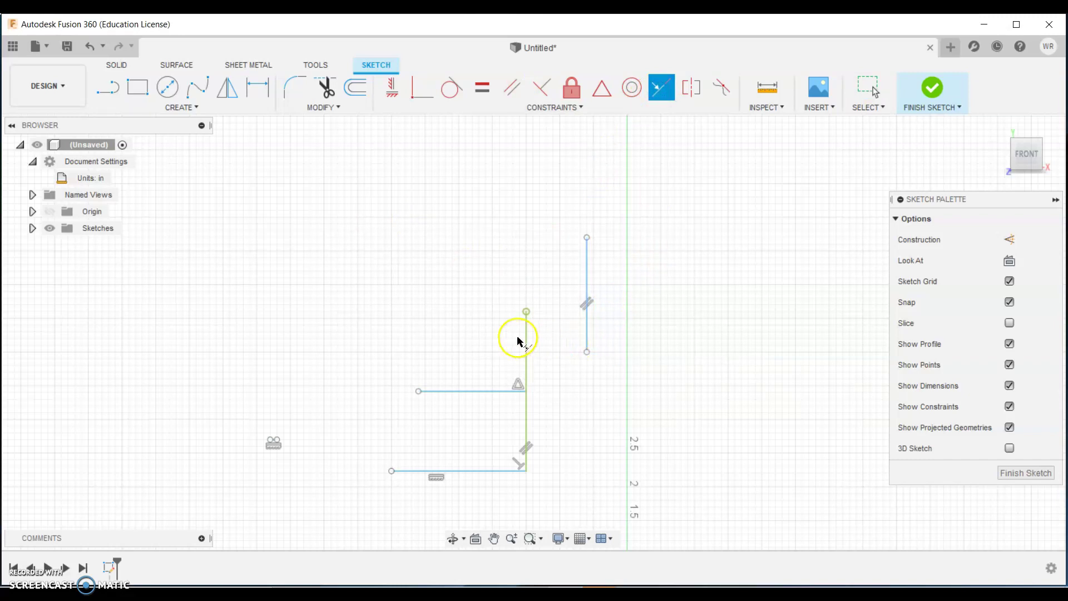
left_click(585, 341)
left_click(528, 336)
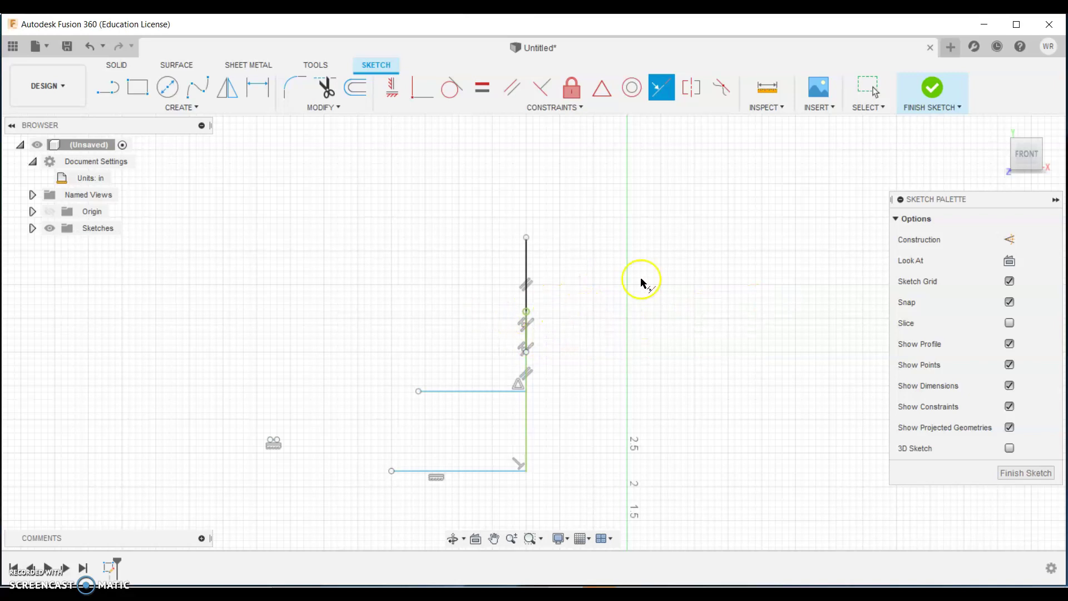
mouse_move(1025, 153)
left_mouse_down()
mouse_move(1037, 224)
mouse_move(970, 231)
mouse_move(999, 221)
mouse_move(1009, 198)
mouse_move(1057, 211)
left_mouse_up()
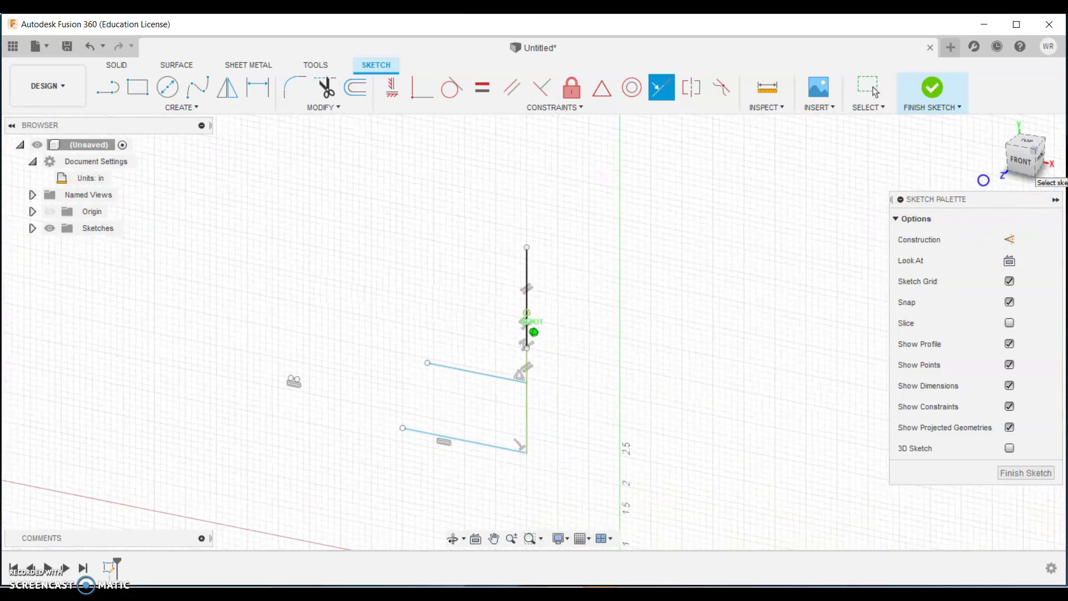
key("Escape")
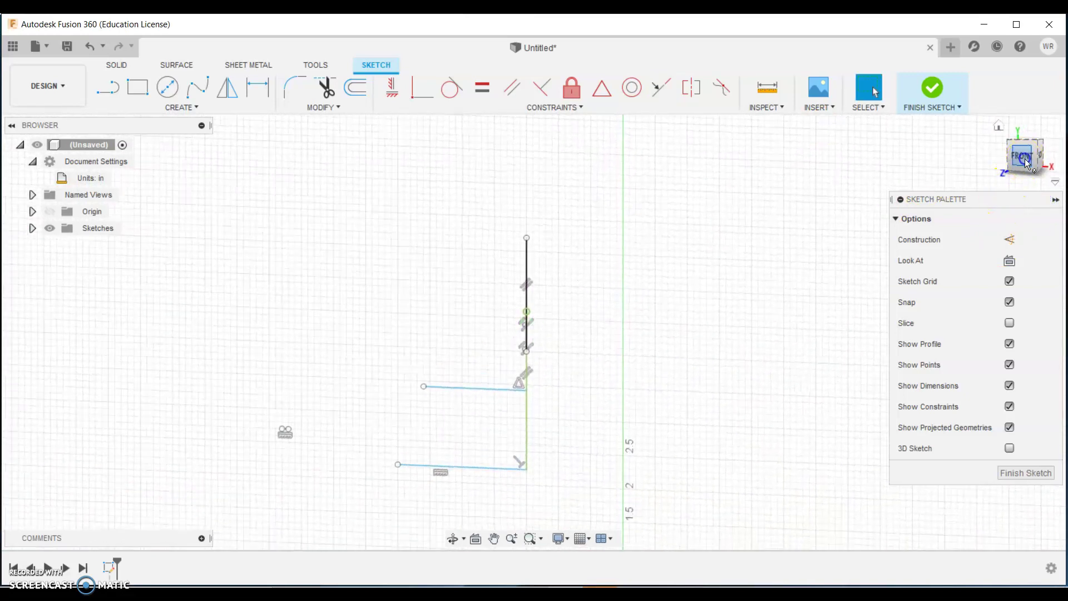
Step: Expand the Sketches folder and highlight the geometry belonging to Sketch1
left_click(687, 97)
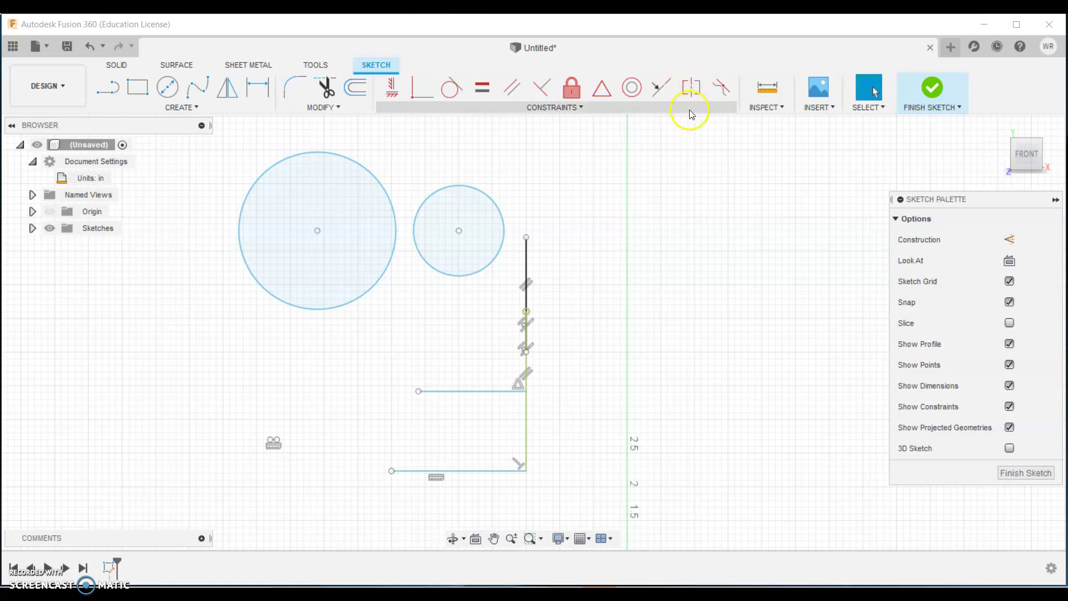
left_click(32, 228)
left_click(81, 248)
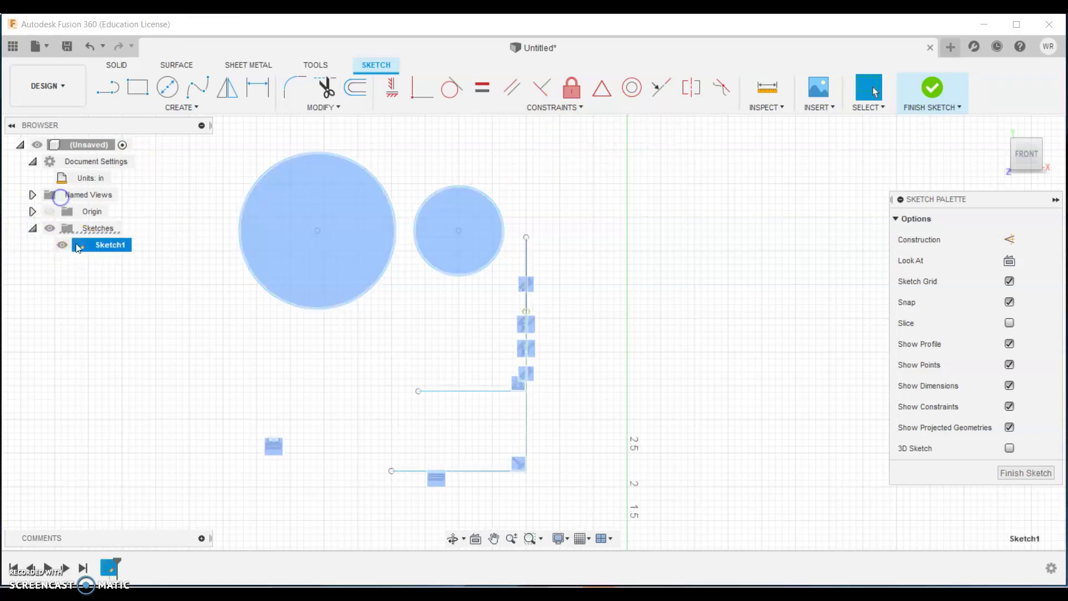
left_click(651, 191)
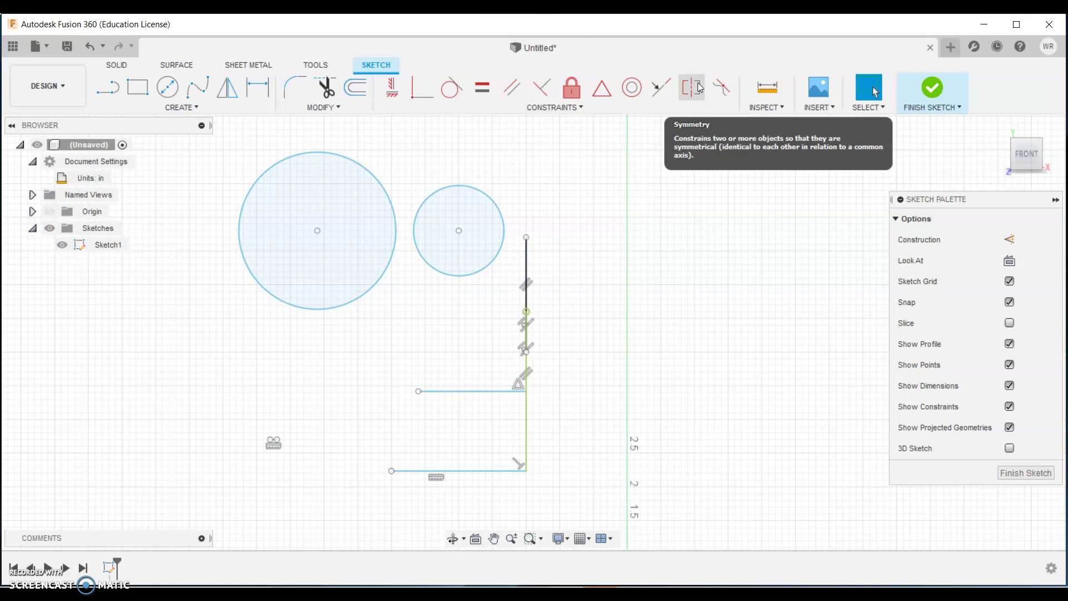
left_click(715, 89)
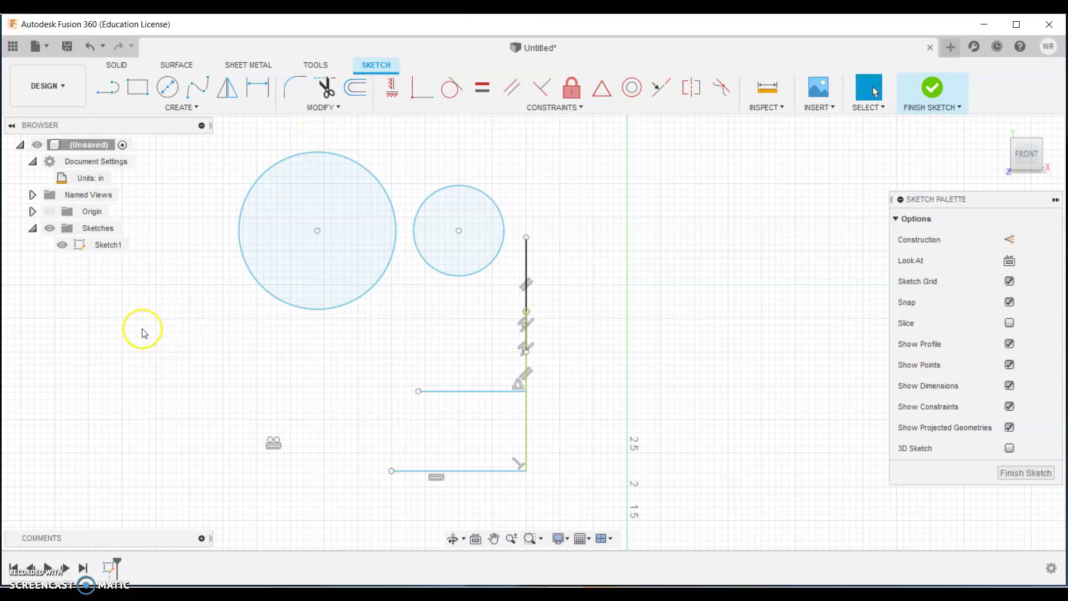
Step: Finish the sketch and reopen Sketch1 for editing
left_click(933, 92)
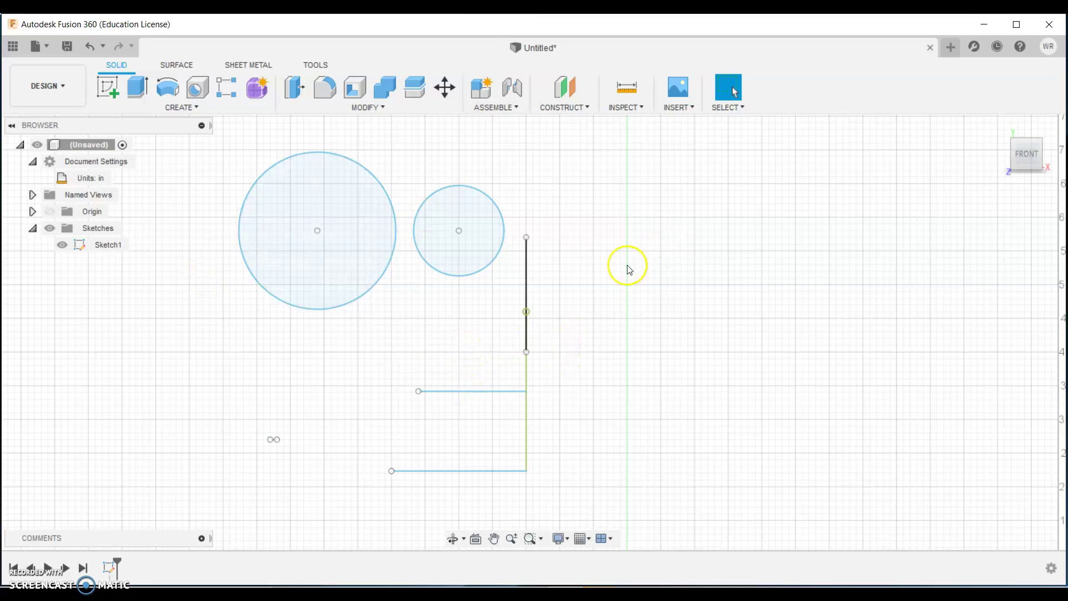
left_click(33, 228)
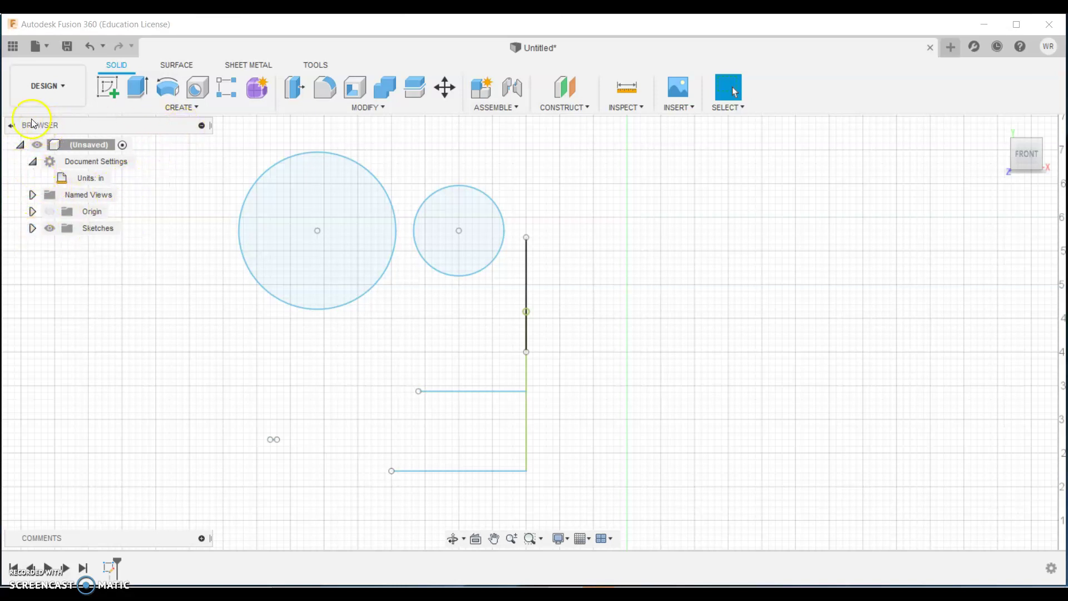
left_click(33, 228)
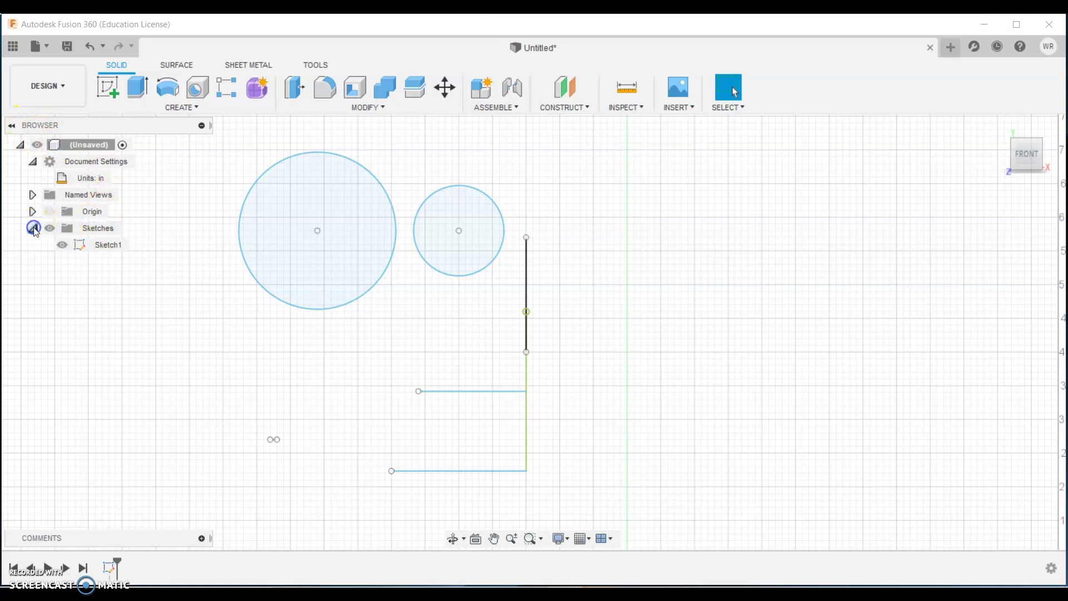
left_click(110, 246)
double_click(101, 249)
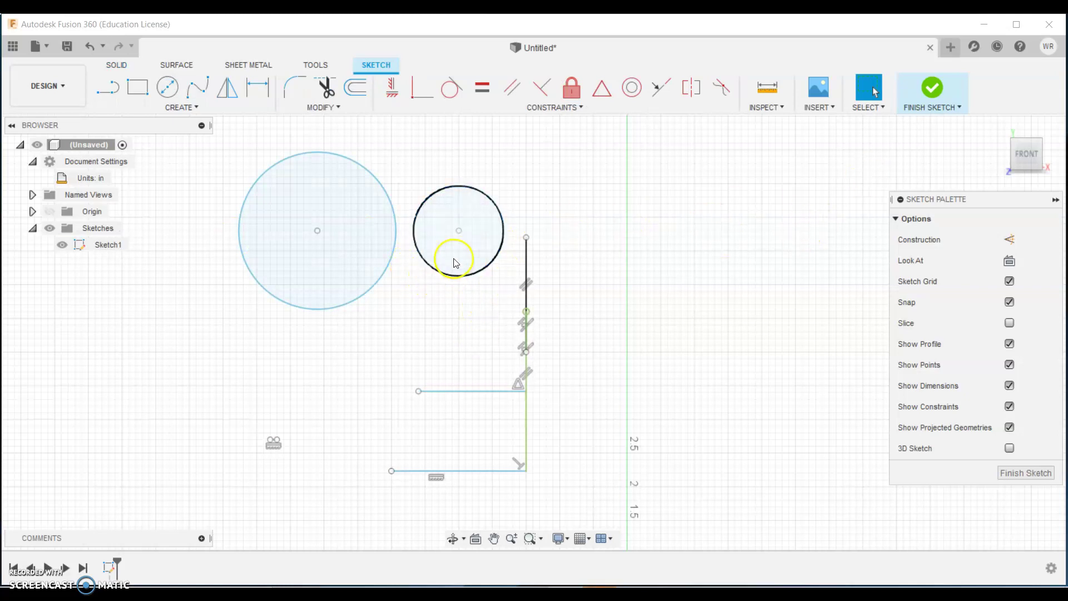
Step: Delete the small circle and the large circle left of the vertical lines
left_click(450, 277)
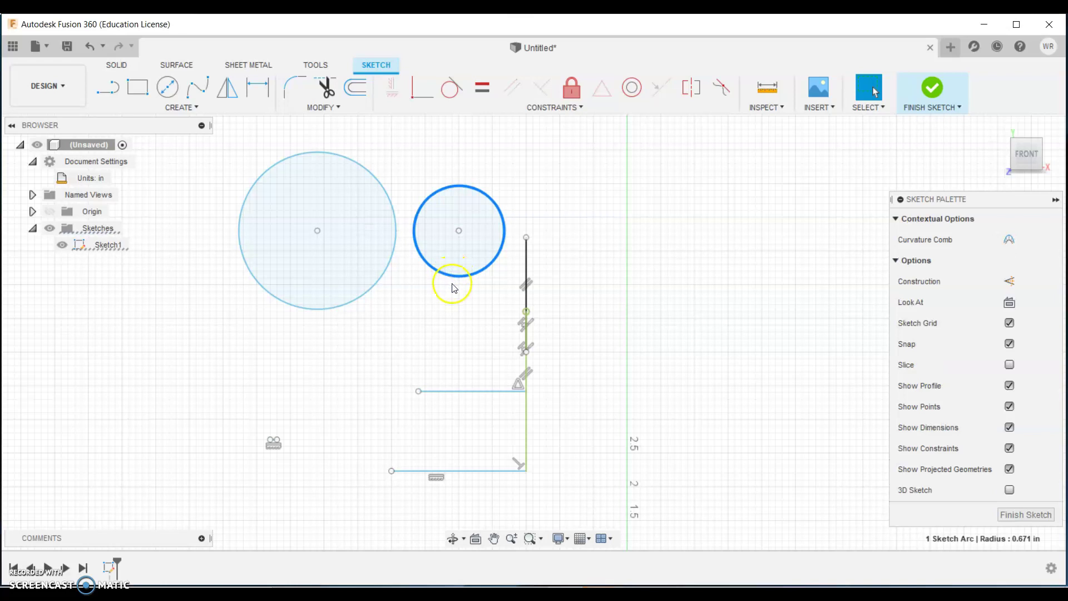
key("Delete")
left_click(364, 292)
key("Delete")
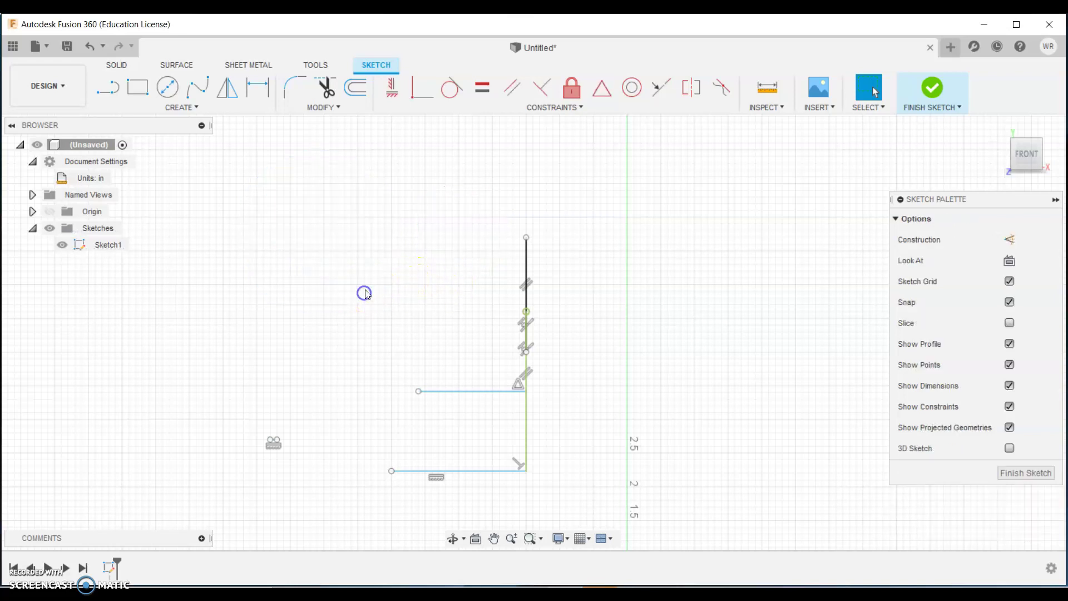